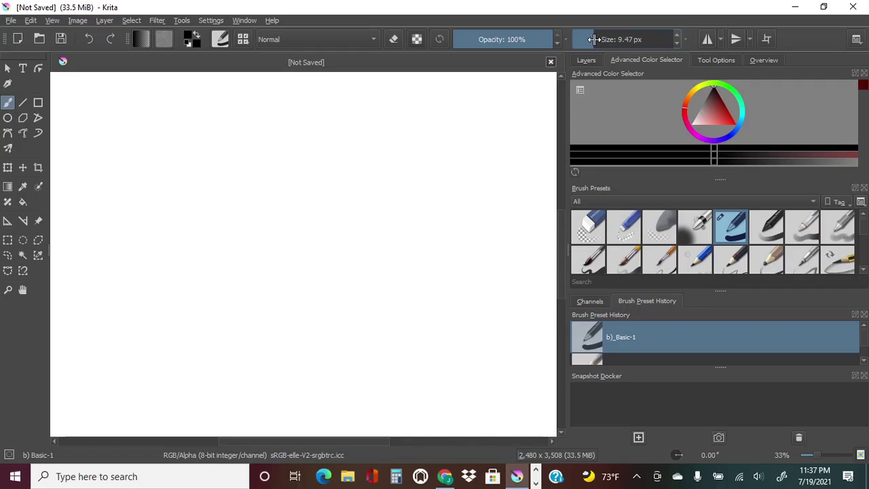
Draw the jaw line and forehead-to-cheek contour, undoing and redrawing misdrawn strokes
{"action": "left_click_drag", "start_coordinate": [185, 232], "coordinate": [299, 344]}
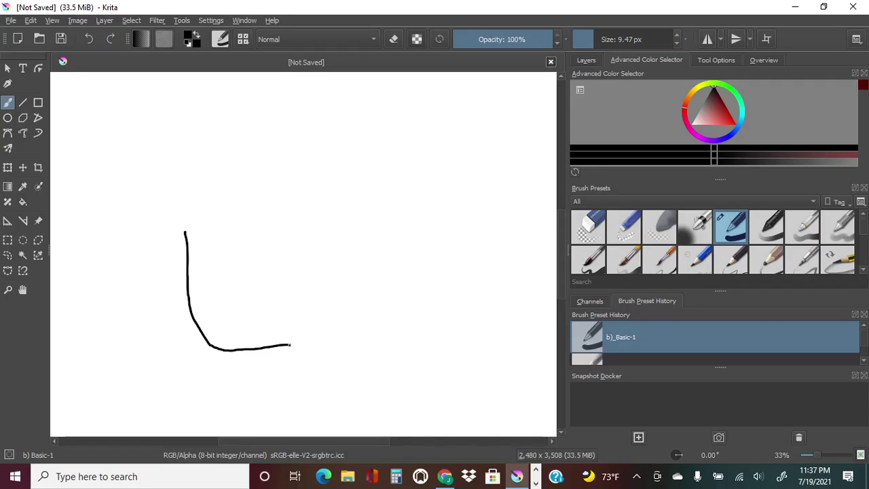
{"action": "scroll", "coordinate": [297, 343], "scroll_direction": "up", "scroll_amount": 3}
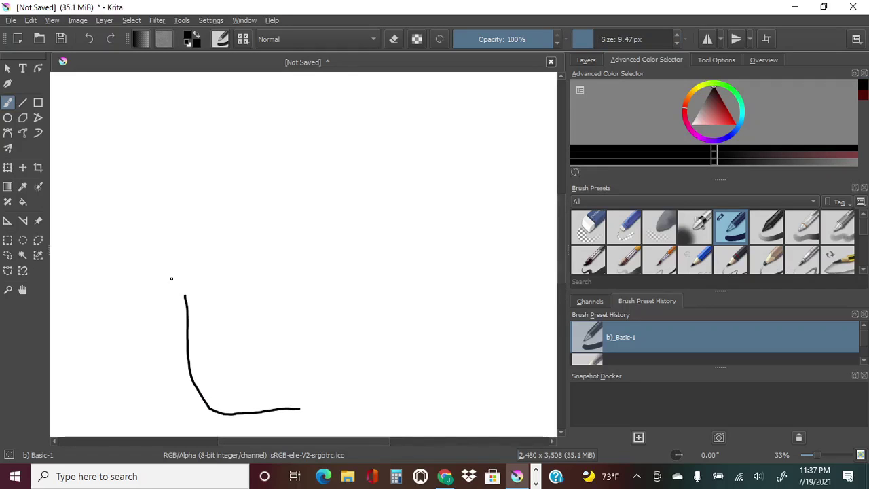
{"action": "left_click_drag", "start_coordinate": [167, 281], "coordinate": [133, 222]}
{"action": "key", "text": "ctrl+z"}
{"action": "left_click_drag", "start_coordinate": [129, 188], "coordinate": [167, 273]}
{"action": "key", "text": "ctrl+z"}
{"action": "left_click_drag", "start_coordinate": [127, 188], "coordinate": [172, 285]}
{"action": "key", "text": "ctrl+z"}
{"action": "mouse_move", "coordinate": [320, 409]}
{"action": "left_mouse_down"}
{"action": "mouse_move", "coordinate": [350, 408]}
{"action": "mouse_move", "coordinate": [312, 407]}
{"action": "mouse_move", "coordinate": [367, 400]}
{"action": "left_mouse_up"}
{"action": "key", "text": "ctrl+z"}
{"action": "left_click_drag", "start_coordinate": [299, 409], "coordinate": [385, 399]}
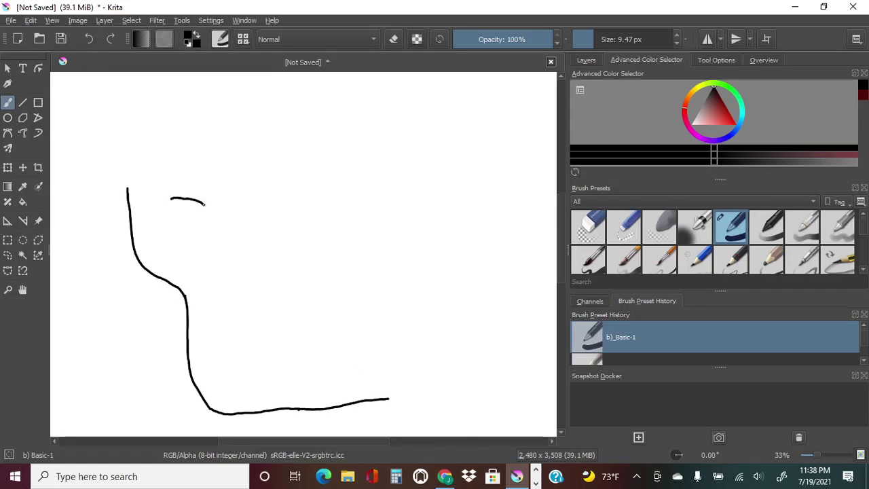
Sketch both eyes with pupils and eyebrows, plus the nose and mouth strokes
{"action": "mouse_move", "coordinate": [172, 199]}
{"action": "left_mouse_down"}
{"action": "mouse_move", "coordinate": [206, 215]}
{"action": "mouse_move", "coordinate": [188, 222]}
{"action": "left_mouse_up"}
{"action": "left_click_drag", "start_coordinate": [168, 188], "coordinate": [214, 191]}
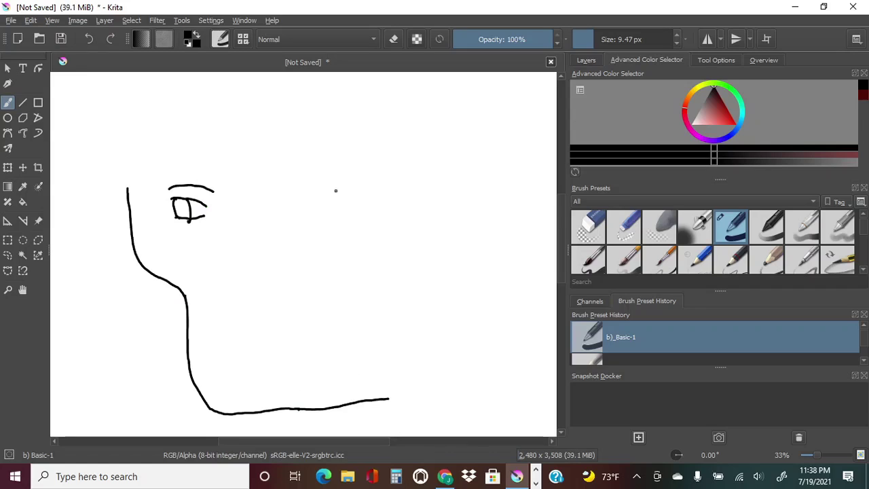
{"action": "mouse_move", "coordinate": [347, 187]}
{"action": "left_mouse_down"}
{"action": "mouse_move", "coordinate": [360, 206]}
{"action": "mouse_move", "coordinate": [386, 185]}
{"action": "left_mouse_up"}
{"action": "left_click_drag", "start_coordinate": [244, 222], "coordinate": [225, 285]}
{"action": "left_click_drag", "start_coordinate": [212, 354], "coordinate": [234, 359]}
{"action": "left_click", "coordinate": [816, 455]}
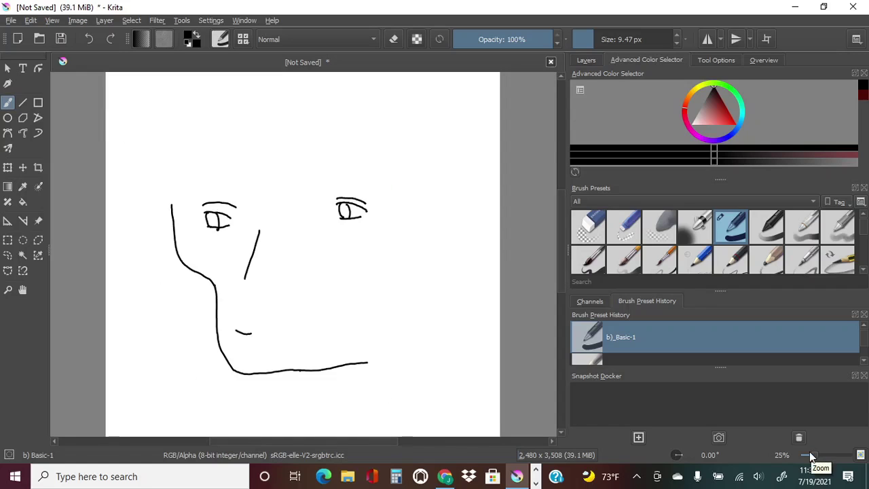
Widen the canvas to 5480 px with Image > Resize Canvas
{"action": "left_click", "coordinate": [78, 20]}
{"action": "left_click", "coordinate": [153, 203]}
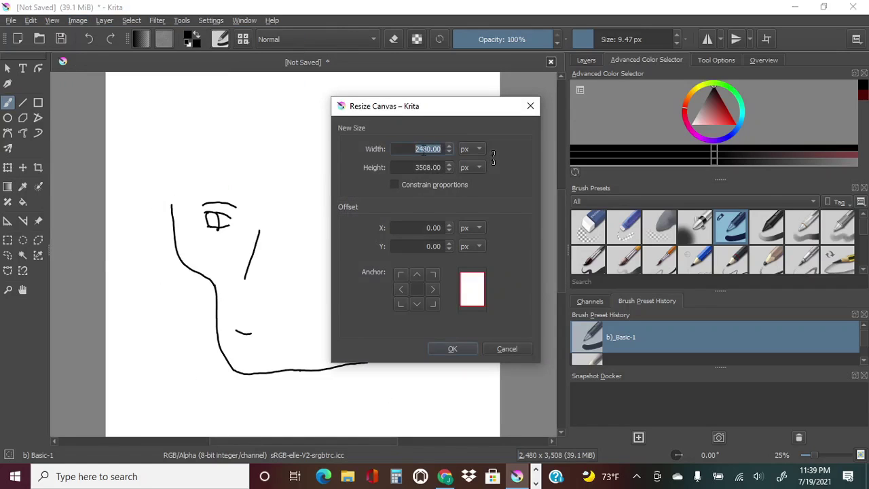
{"action": "type", "text": "5480"}
{"action": "left_click_drag", "start_coordinate": [495, 305], "coordinate": [466, 287]}
{"action": "key", "text": "Return"}
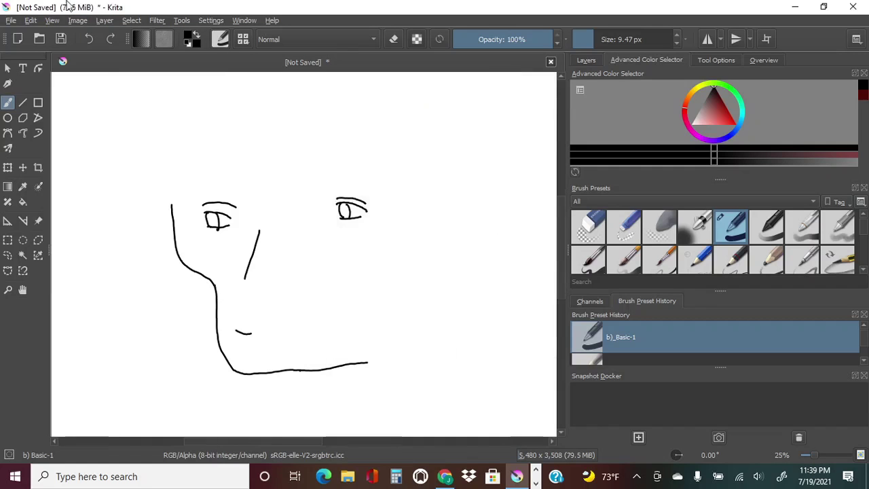
Save the drawing as b2.kra
{"action": "left_click", "coordinate": [11, 19]}
{"action": "left_click", "coordinate": [89, 89]}
{"action": "type", "text": "b2"}
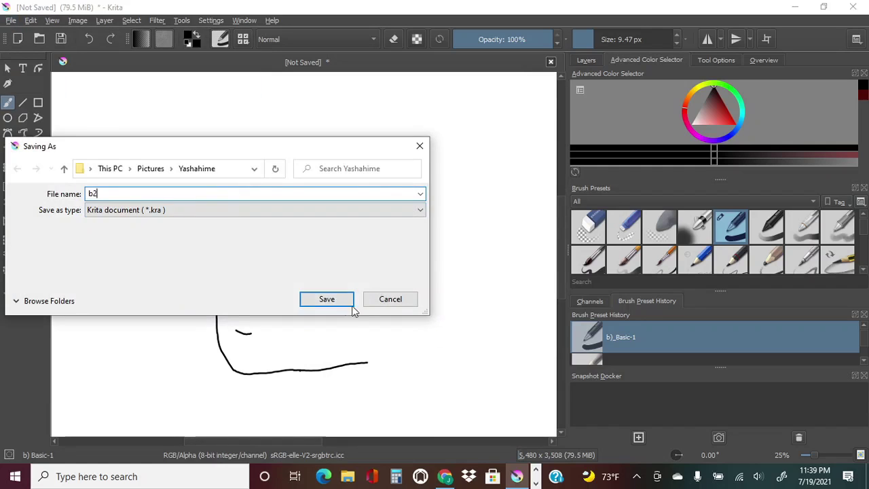
{"action": "left_click", "coordinate": [352, 306]}
{"action": "left_click_drag", "start_coordinate": [271, 441], "coordinate": [309, 441]}
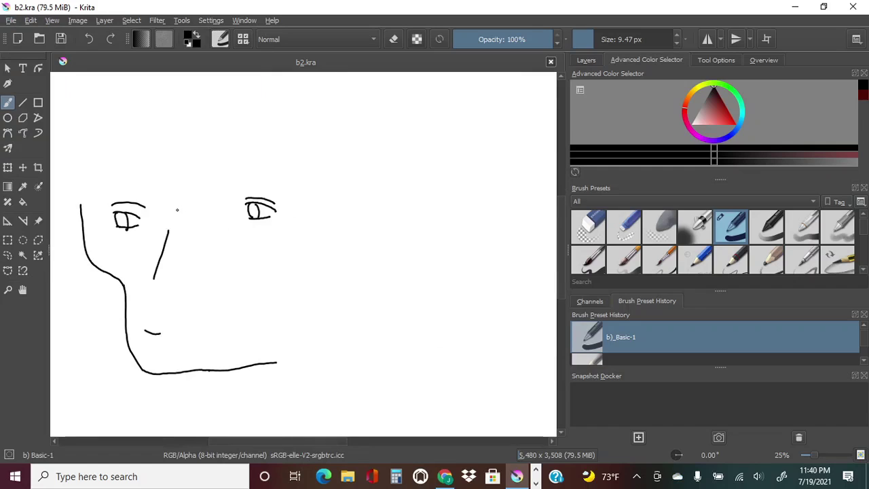
Draw the ear's outer and inner curves, the back of the neck and a neck line under the jaw
{"action": "left_click_drag", "start_coordinate": [374, 274], "coordinate": [434, 192]}
{"action": "mouse_move", "coordinate": [377, 274]}
{"action": "left_mouse_down"}
{"action": "mouse_move", "coordinate": [444, 188]}
{"action": "mouse_move", "coordinate": [462, 223]}
{"action": "left_mouse_up"}
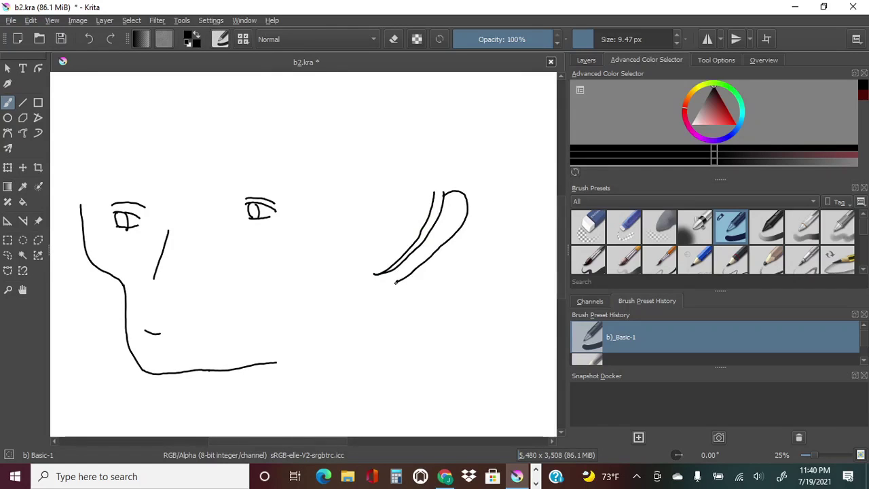
{"action": "mouse_move", "coordinate": [427, 262]}
{"action": "left_mouse_down"}
{"action": "mouse_move", "coordinate": [476, 338]}
{"action": "mouse_move", "coordinate": [461, 387]}
{"action": "left_mouse_up"}
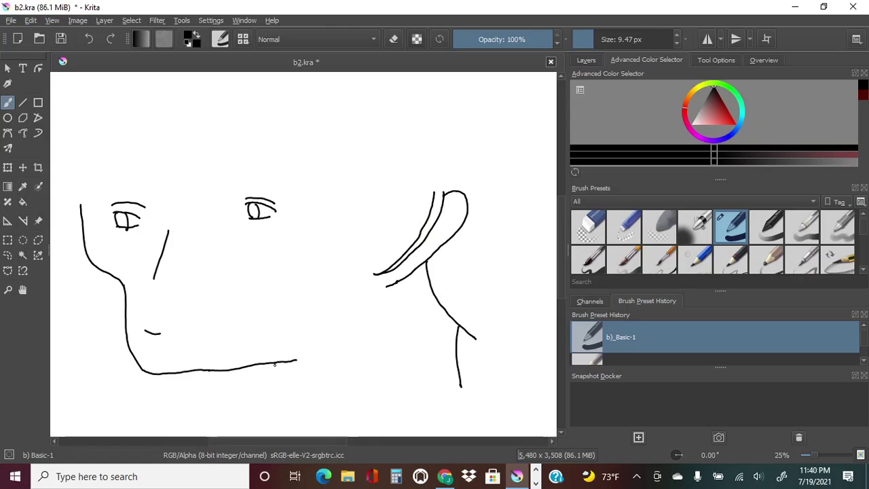
{"action": "left_click_drag", "start_coordinate": [275, 363], "coordinate": [279, 406]}
{"action": "left_click", "coordinate": [802, 455]}
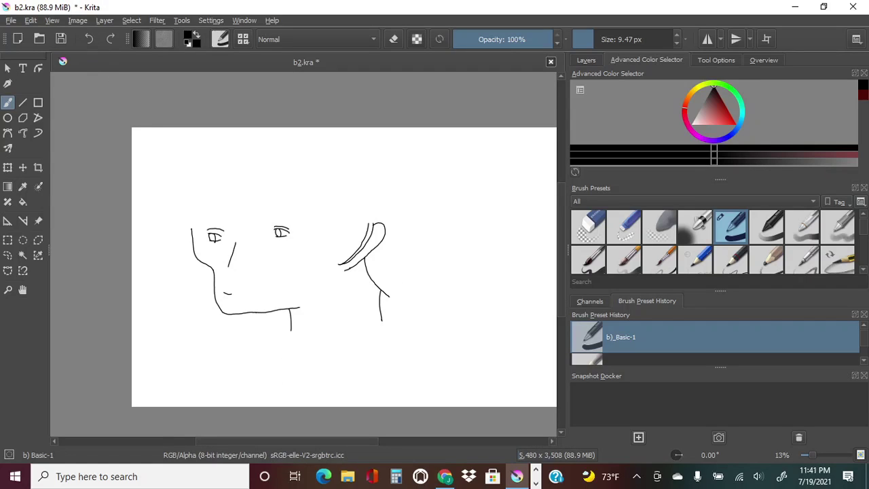
{"action": "left_click", "coordinate": [94, 42]}
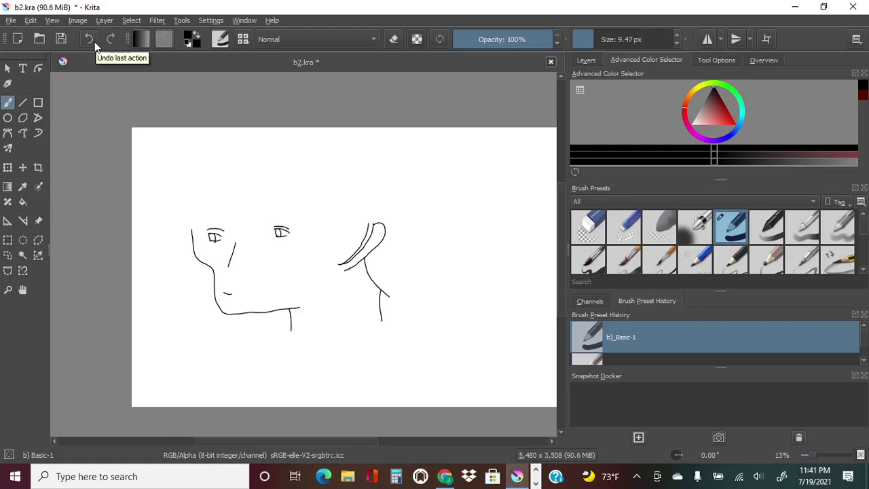
{"action": "left_click", "coordinate": [810, 455]}
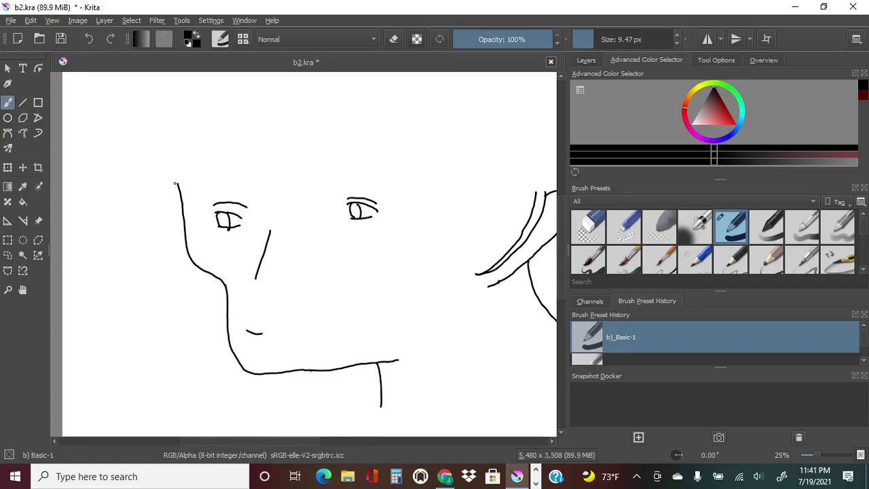
Lasso-select the face sketch, move it lower on the canvas, and deselect
{"action": "key", "text": "minus"}
{"action": "key", "text": "minus"}
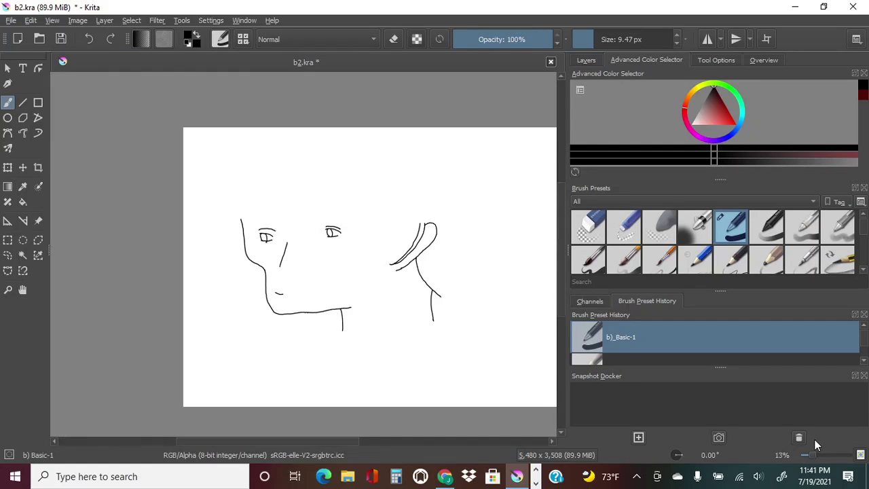
{"action": "left_click", "coordinate": [7, 255]}
{"action": "left_click_drag", "start_coordinate": [493, 299], "coordinate": [488, 280]}
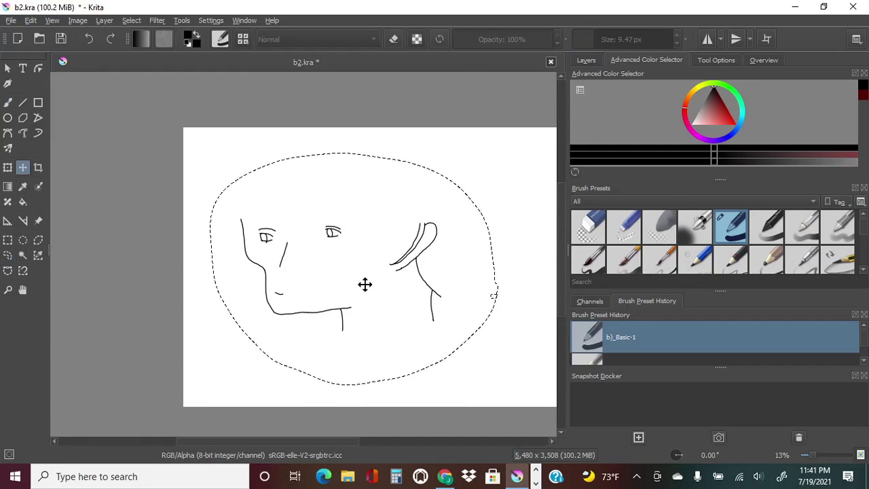
{"action": "left_click_drag", "start_coordinate": [362, 285], "coordinate": [359, 333]}
{"action": "left_click", "coordinate": [373, 138]}
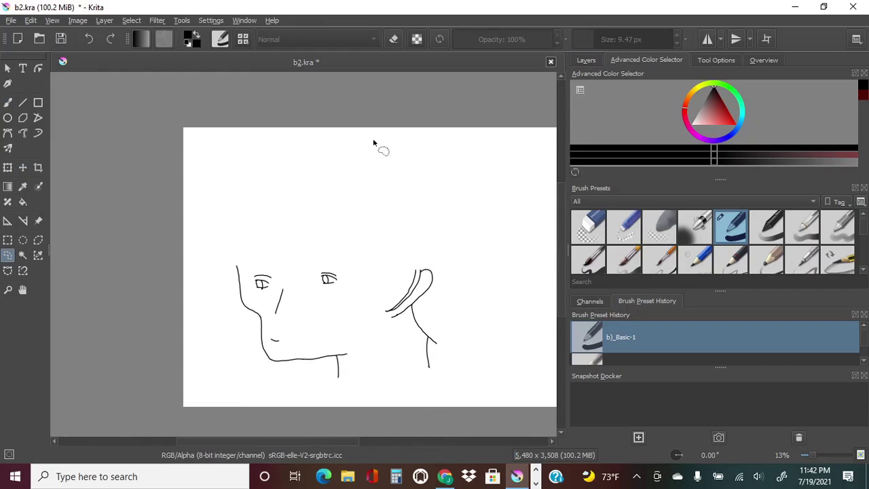
Make the canvas 5508 px tall with Image > Resize Canvas
{"action": "left_click", "coordinate": [77, 20]}
{"action": "left_click", "coordinate": [122, 184]}
{"action": "left_click", "coordinate": [416, 166]}
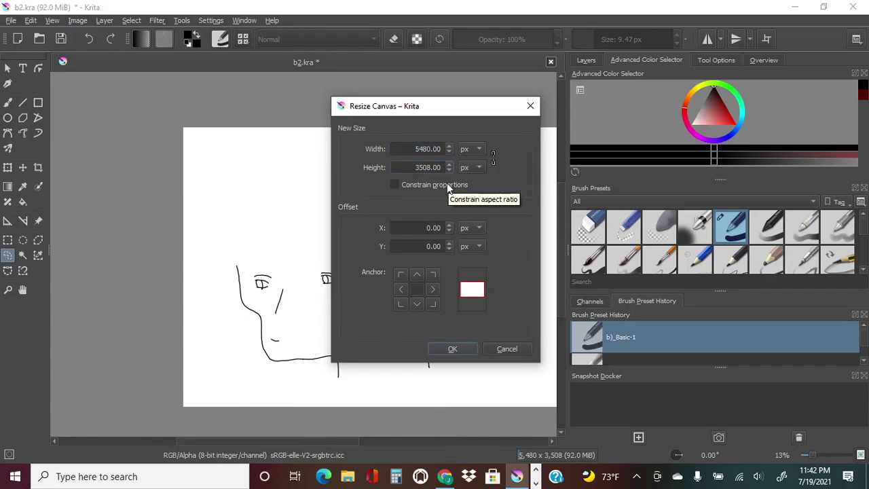
{"action": "key", "text": "Delete"}
{"action": "type", "text": "5"}
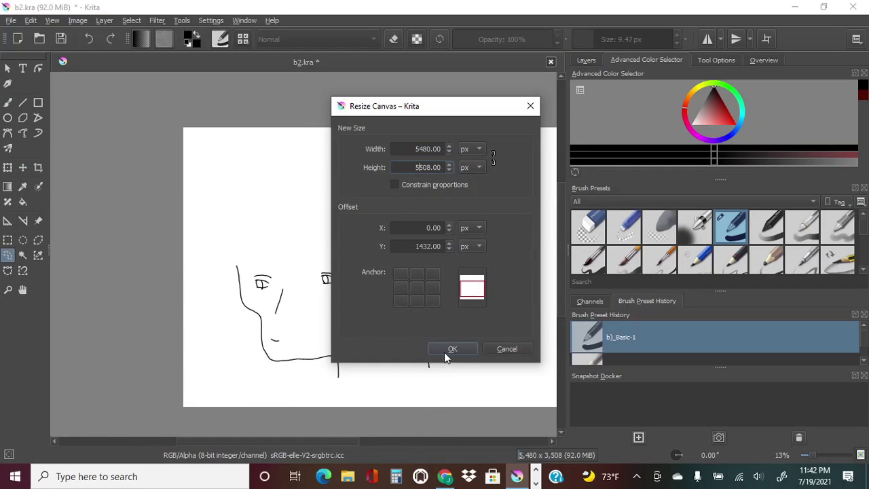
{"action": "left_click", "coordinate": [451, 349]}
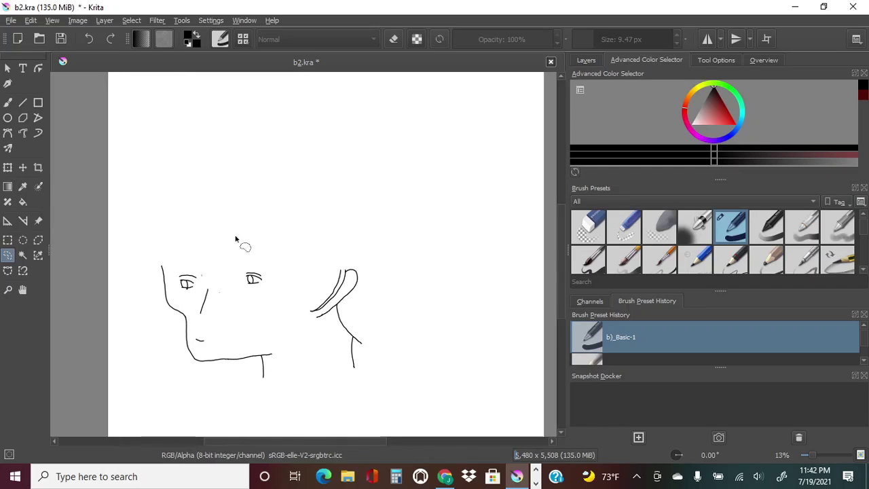
{"action": "key", "text": "b"}
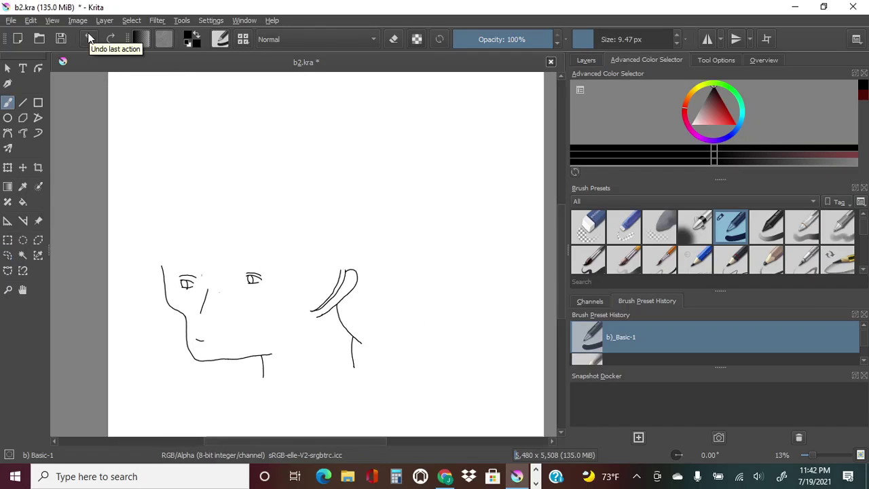
Redraw the top and back of the head down to the ear, undoing stray strokes
{"action": "left_click", "coordinate": [809, 453]}
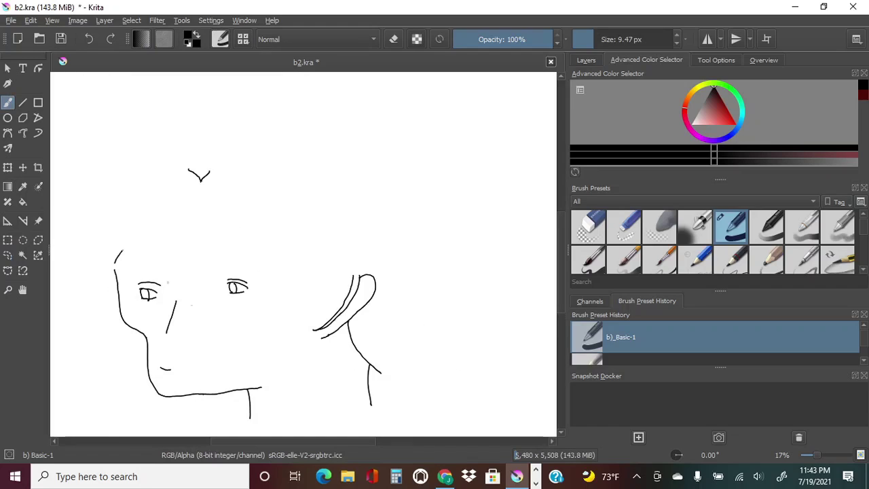
{"action": "left_click", "coordinate": [89, 45]}
{"action": "key", "text": "ctrl+z"}
{"action": "left_click_drag", "start_coordinate": [199, 180], "coordinate": [160, 189]}
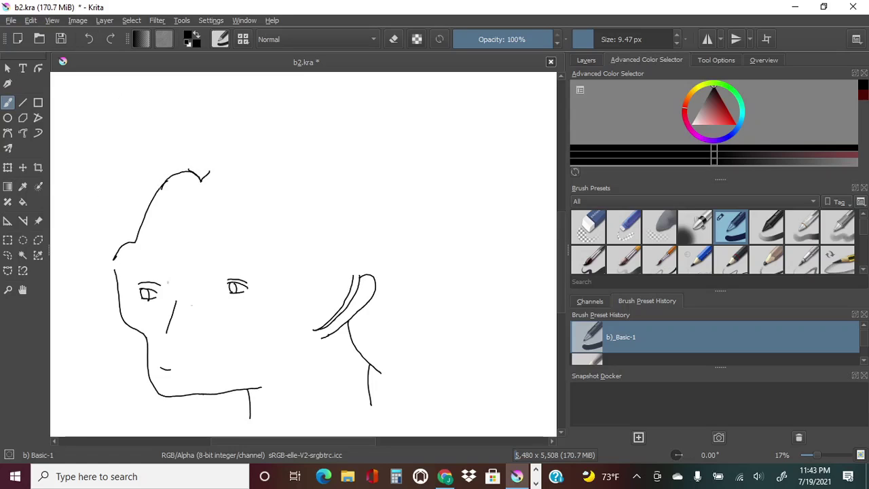
{"action": "key", "text": "ctrl+z"}
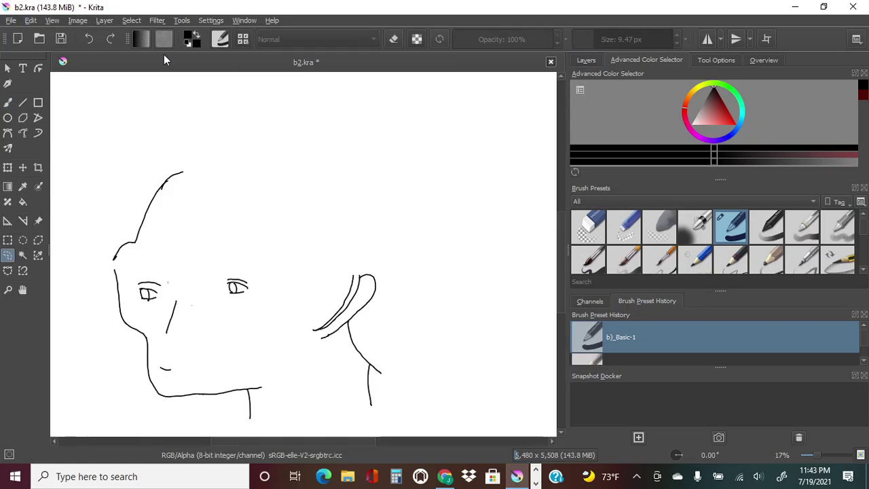
{"action": "mouse_move", "coordinate": [183, 172]}
{"action": "left_mouse_down"}
{"action": "mouse_move", "coordinate": [215, 177]}
{"action": "mouse_move", "coordinate": [269, 167]}
{"action": "left_mouse_up"}
{"action": "left_click_drag", "start_coordinate": [352, 263], "coordinate": [352, 278]}
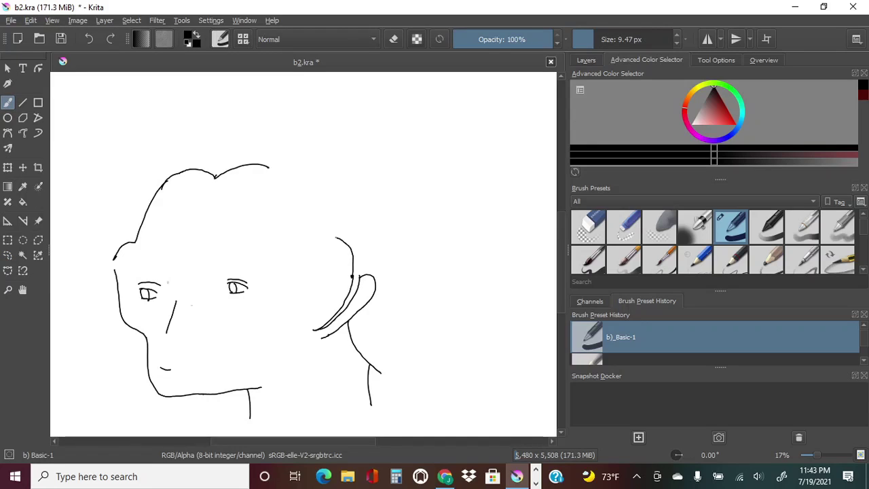
{"action": "left_click_drag", "start_coordinate": [273, 170], "coordinate": [319, 217]}
{"action": "key", "text": "minus"}
{"action": "left_click_drag", "start_coordinate": [123, 171], "coordinate": [126, 183]}
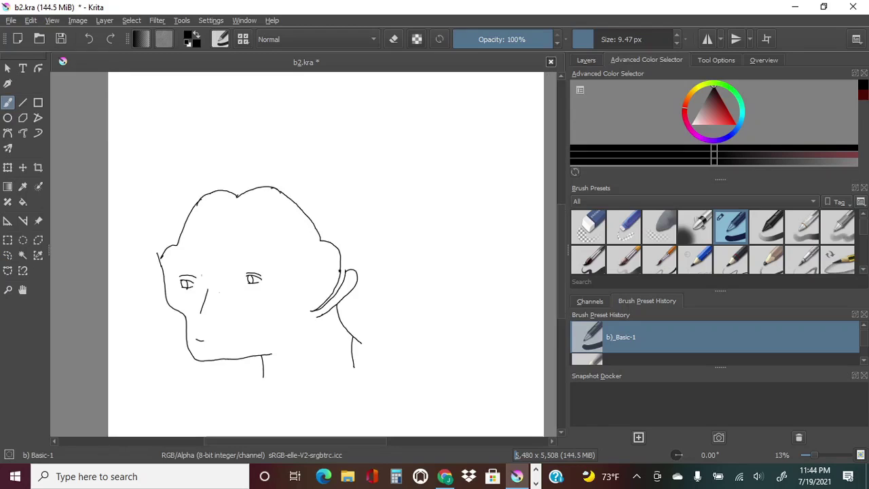
Draw the tall blocky hair outline: its top, right edge and the joining curve
{"action": "scroll", "coordinate": [224, 84], "scroll_direction": "up", "scroll_amount": 2}
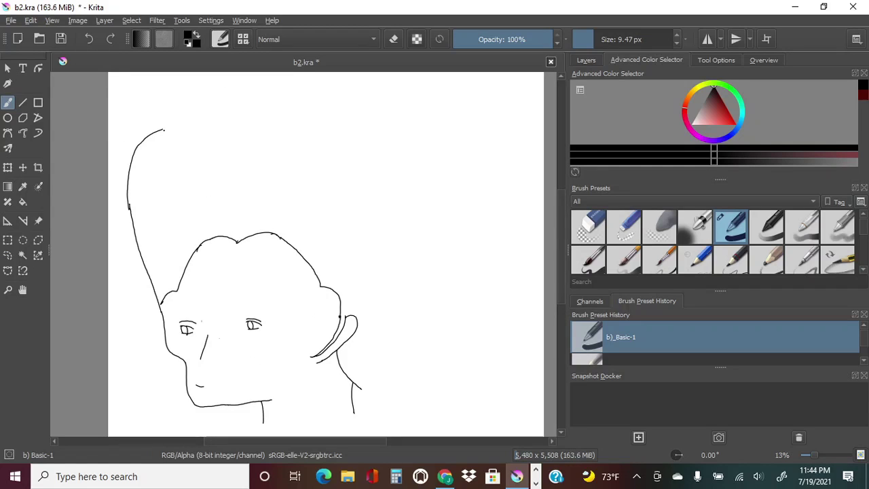
{"action": "left_click_drag", "start_coordinate": [163, 130], "coordinate": [372, 85]}
{"action": "scroll", "coordinate": [407, 224], "scroll_direction": "down", "scroll_amount": 1}
{"action": "left_click_drag", "start_coordinate": [484, 375], "coordinate": [499, 233]}
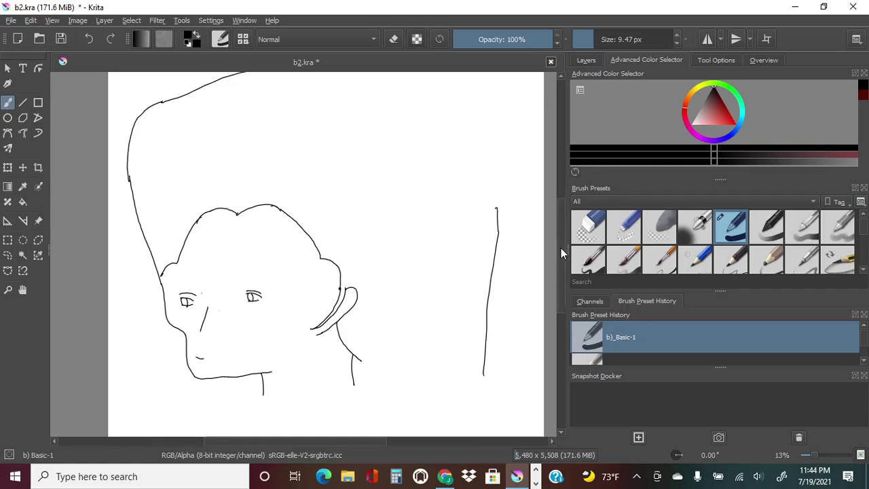
{"action": "scroll", "coordinate": [561, 248], "scroll_direction": "up", "scroll_amount": 2}
{"action": "left_click_drag", "start_coordinate": [495, 267], "coordinate": [372, 116]}
{"action": "scroll", "coordinate": [561, 246], "scroll_direction": "down", "scroll_amount": 1}
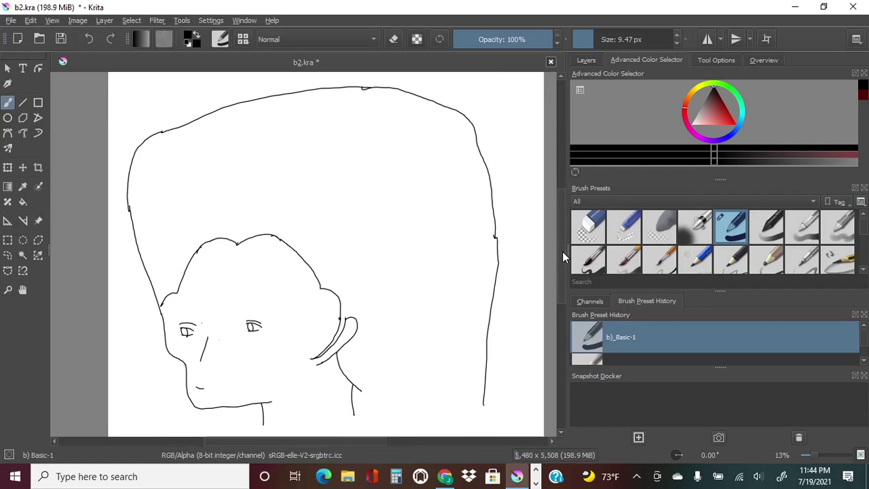
{"action": "scroll", "coordinate": [562, 251], "scroll_direction": "down", "scroll_amount": 3}
Add shoulder lines on both sides of the chin and lengthen the neck line
{"action": "left_click_drag", "start_coordinate": [353, 331], "coordinate": [543, 397]}
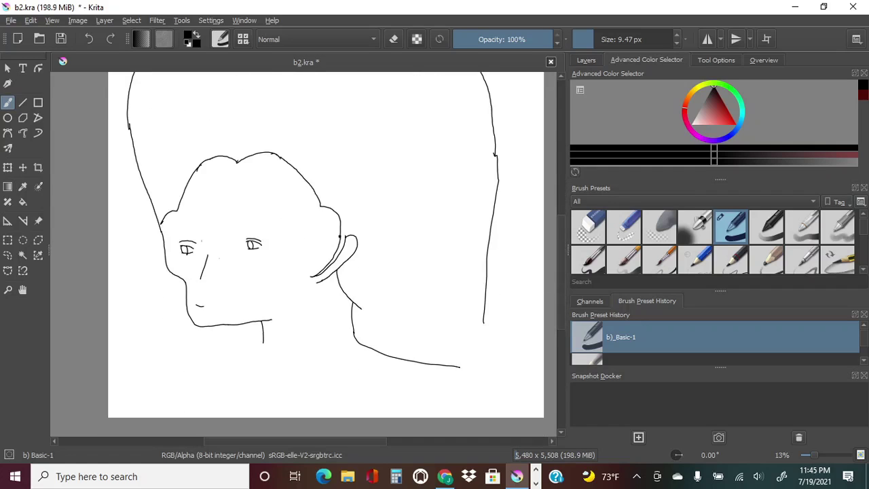
{"action": "left_click_drag", "start_coordinate": [262, 339], "coordinate": [261, 348]}
{"action": "left_click_drag", "start_coordinate": [190, 317], "coordinate": [124, 318]}
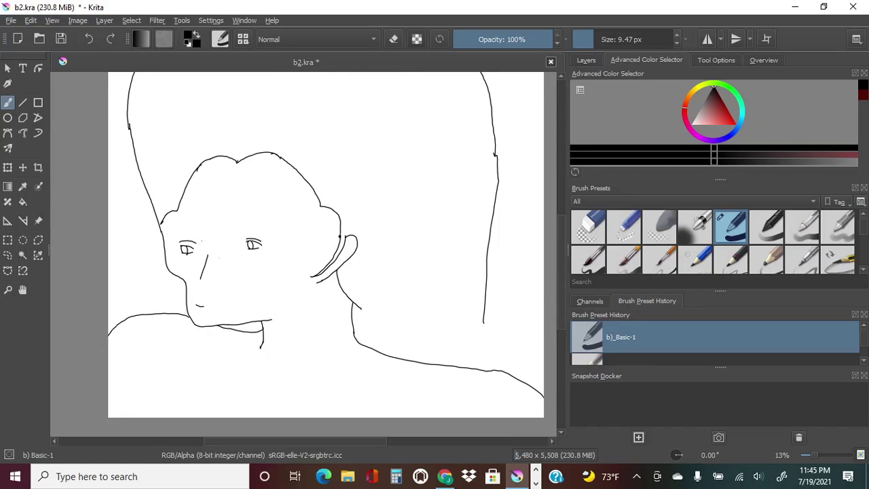
{"action": "left_click_drag", "start_coordinate": [482, 337], "coordinate": [485, 372]}
{"action": "scroll", "coordinate": [557, 249], "scroll_direction": "up", "scroll_amount": 3}
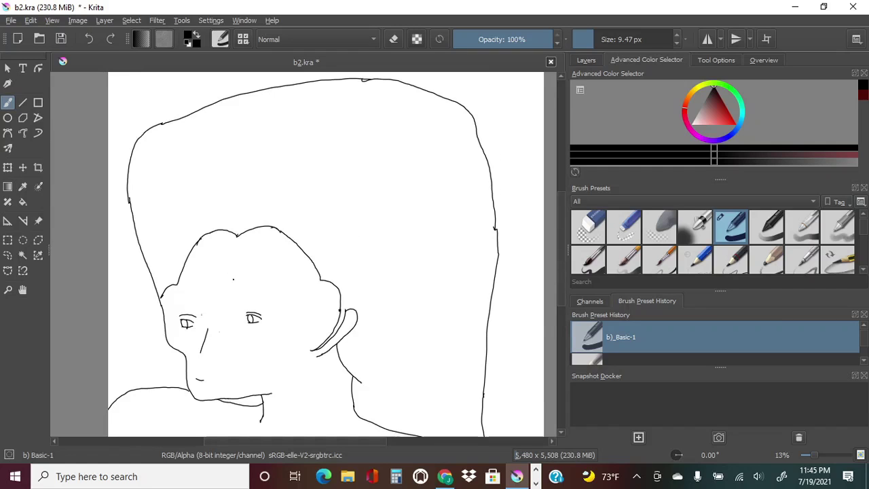
{"action": "left_click_drag", "start_coordinate": [813, 456], "coordinate": [820, 455]}
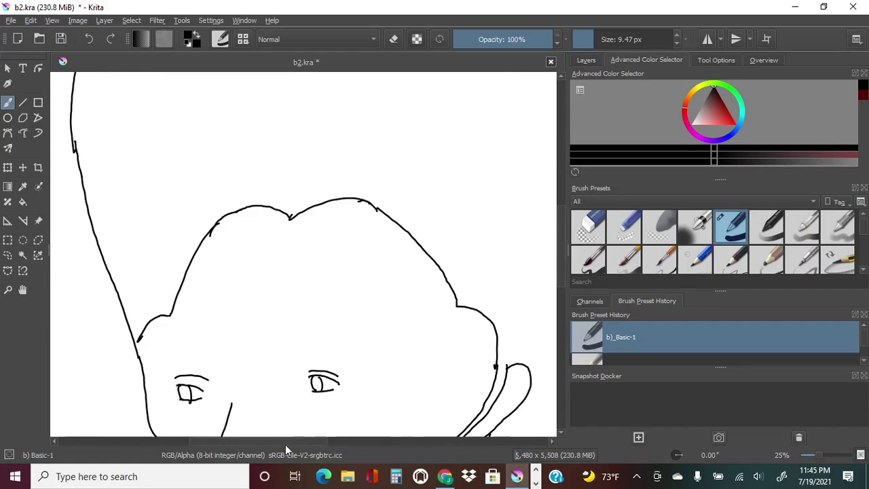
Draw curved strokes along the left hairline
{"action": "left_click_drag", "start_coordinate": [193, 218], "coordinate": [135, 261]}
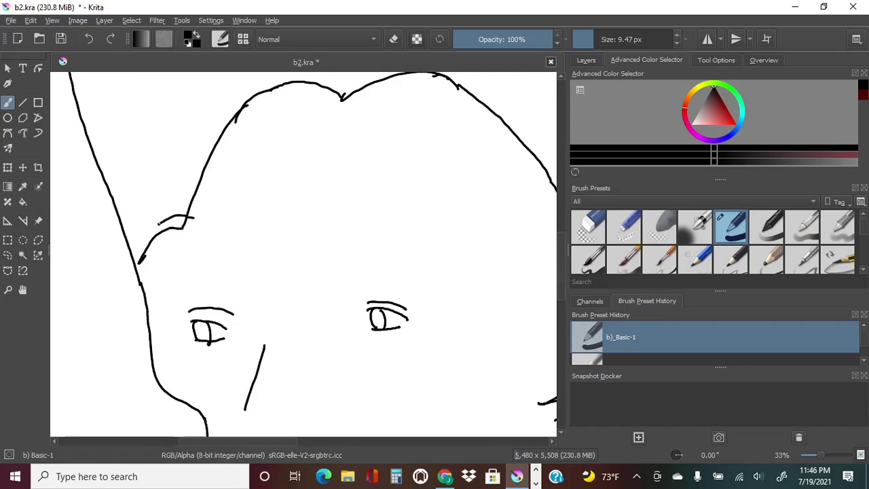
{"action": "left_click_drag", "start_coordinate": [186, 204], "coordinate": [265, 91]}
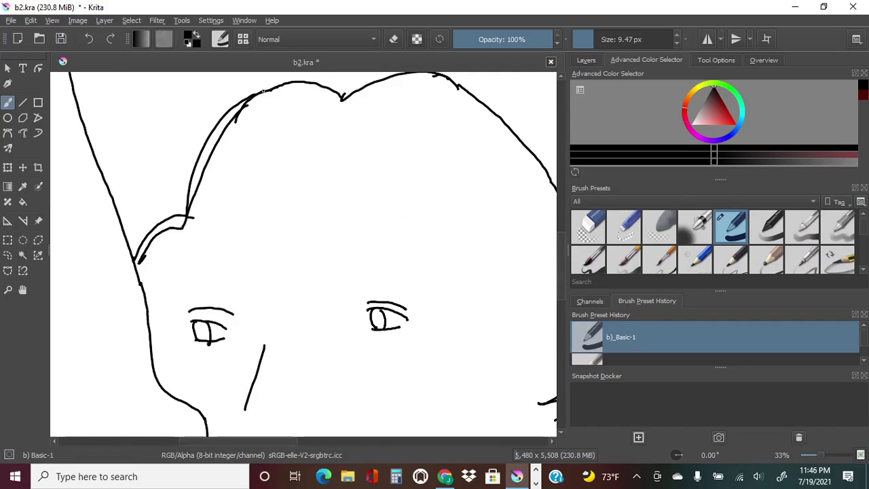
{"action": "scroll", "coordinate": [818, 454], "scroll_direction": "down", "scroll_amount": 5}
{"action": "scroll", "coordinate": [817, 456], "scroll_direction": "up", "scroll_amount": 3}
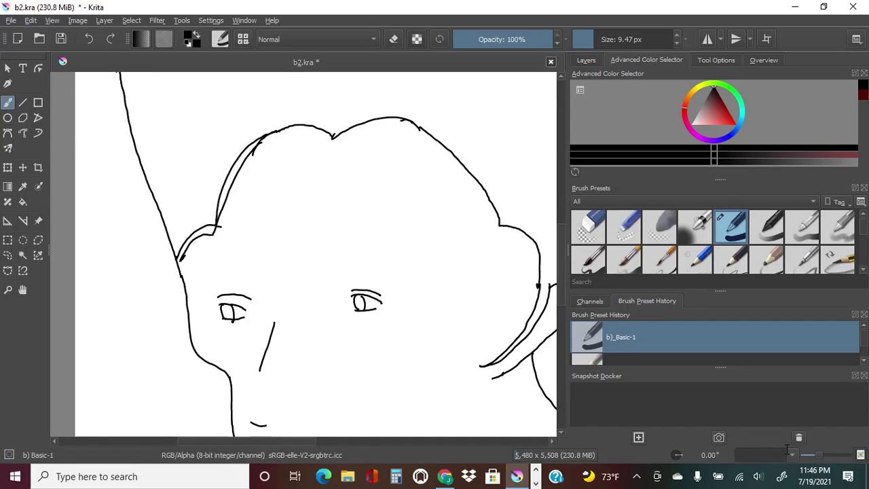
Cut the doubled hair curve, paste it back, and delete the duplicate inner curve
{"action": "left_click", "coordinate": [8, 255]}
{"action": "left_click_drag", "start_coordinate": [194, 271], "coordinate": [217, 245]}
{"action": "left_click", "coordinate": [30, 20]}
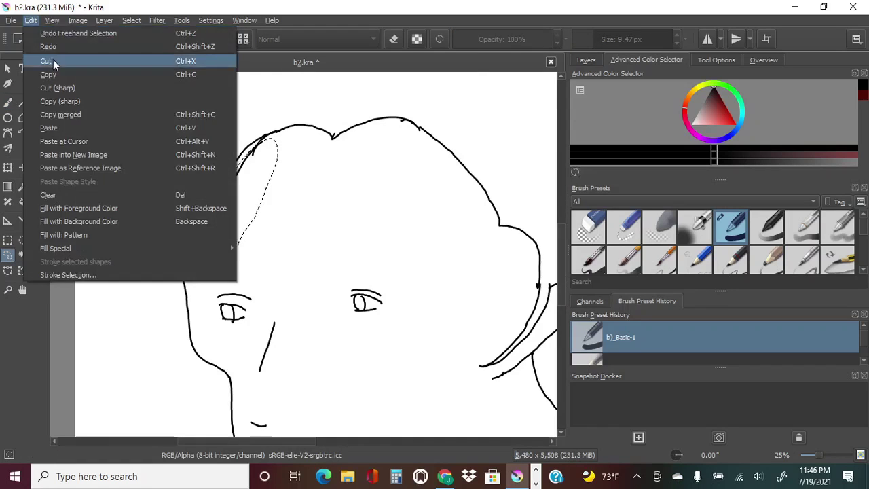
{"action": "left_click", "coordinate": [54, 61]}
{"action": "scroll", "coordinate": [802, 448], "scroll_direction": "down", "scroll_amount": 3}
{"action": "scroll", "coordinate": [811, 449], "scroll_direction": "up", "scroll_amount": 3}
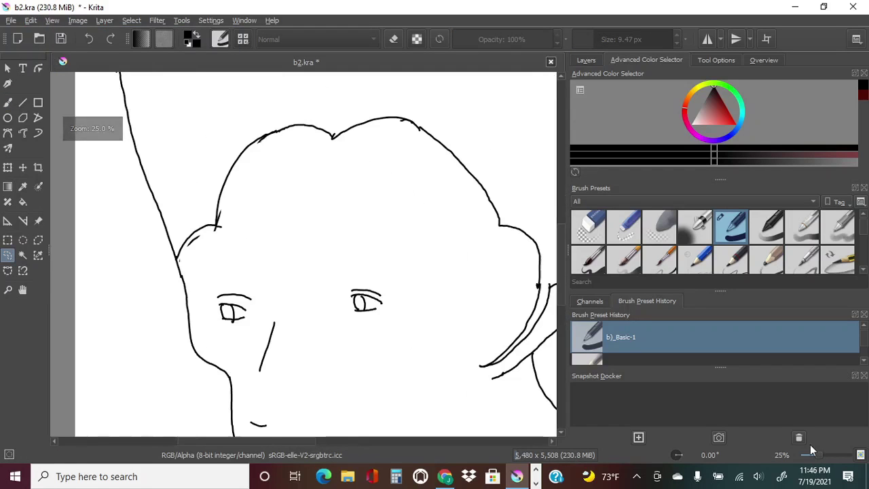
{"action": "key", "text": "ctrl+v"}
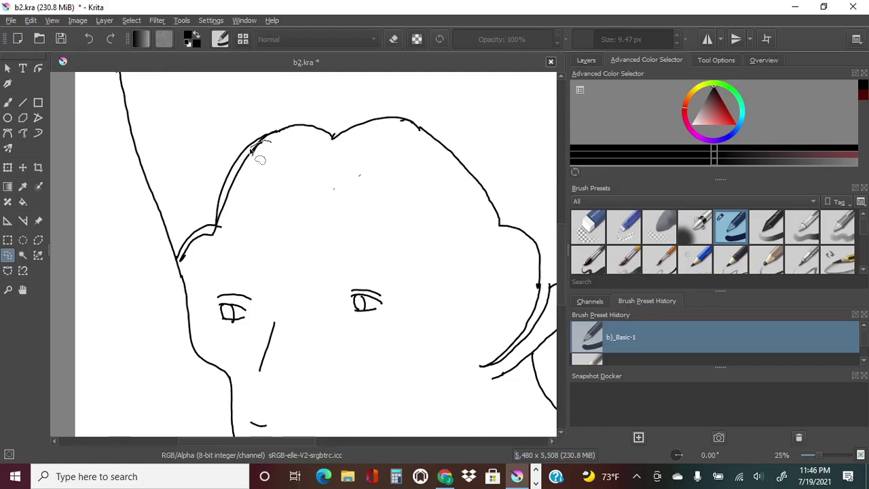
{"action": "left_click_drag", "start_coordinate": [258, 155], "coordinate": [268, 146]}
{"action": "key", "text": "Delete"}
Undo the head-top strokes, then erase the inner hair curve and clear small stray marks
{"action": "left_click_drag", "start_coordinate": [817, 454], "coordinate": [809, 450]}
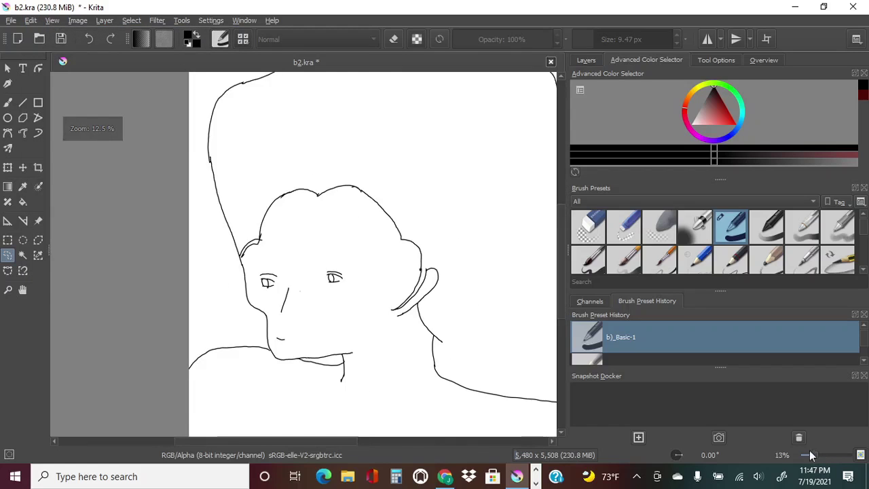
{"action": "left_click", "coordinate": [8, 104]}
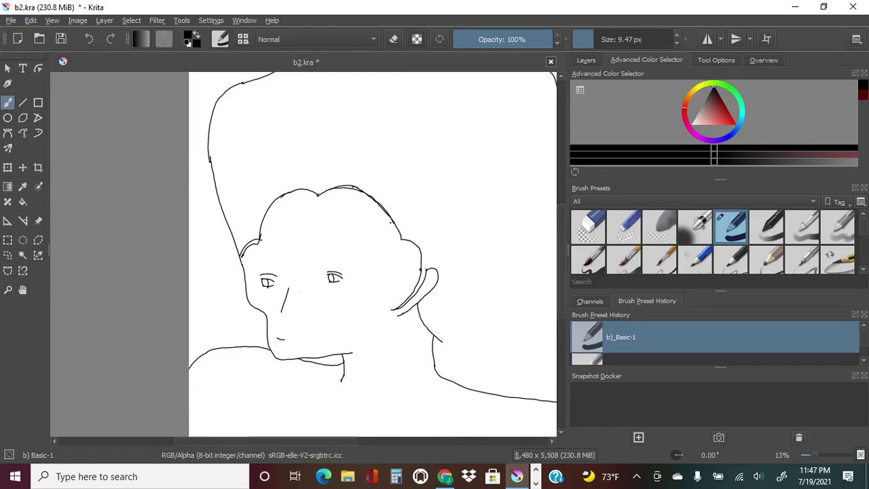
{"action": "left_click", "coordinate": [88, 39]}
{"action": "left_click_drag", "start_coordinate": [805, 454], "coordinate": [822, 455]}
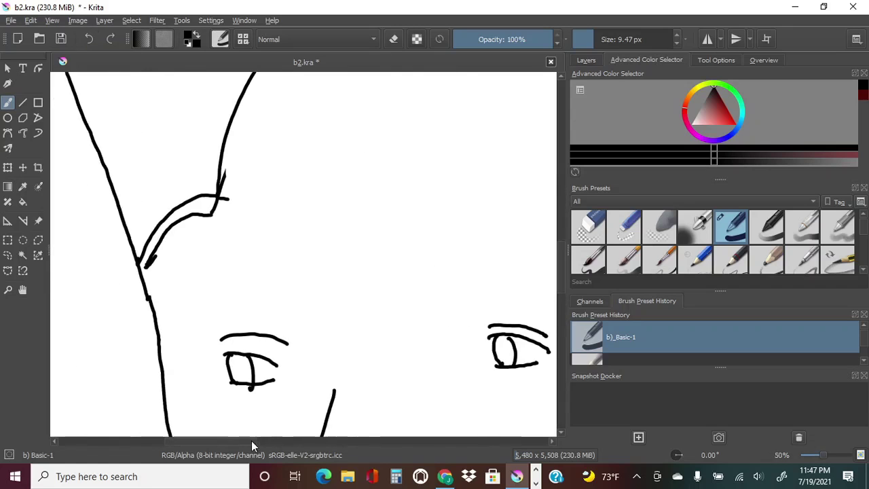
{"action": "left_click", "coordinate": [7, 254]}
{"action": "left_click_drag", "start_coordinate": [140, 268], "coordinate": [221, 193]}
{"action": "key", "text": "Delete"}
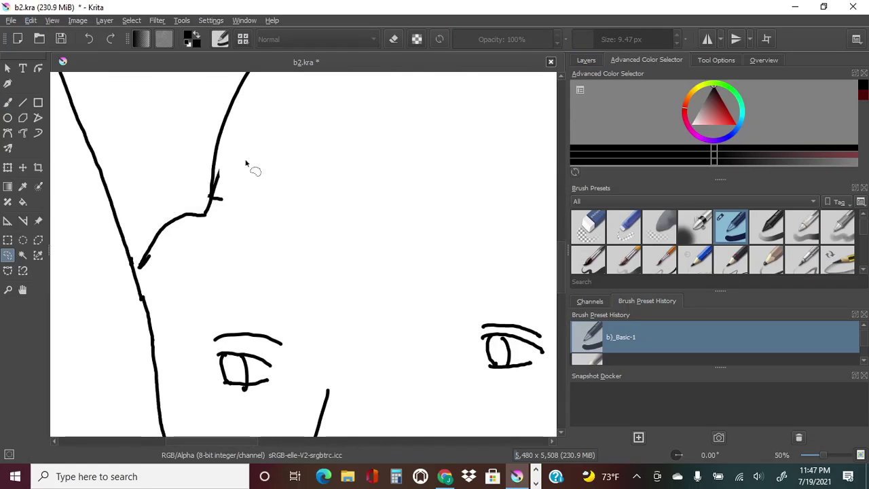
{"action": "mouse_move", "coordinate": [246, 164]}
{"action": "left_mouse_down"}
{"action": "mouse_move", "coordinate": [213, 197]}
{"action": "mouse_move", "coordinate": [234, 163]}
{"action": "left_mouse_up"}
{"action": "left_click", "coordinate": [31, 20]}
{"action": "left_click", "coordinate": [41, 61]}
{"action": "key", "text": "b"}
Try moving the left eye with the Transform tool, then undo the eye move
{"action": "left_click", "coordinate": [7, 254]}
{"action": "left_click_drag", "start_coordinate": [153, 252], "coordinate": [158, 280]}
{"action": "left_click_drag", "start_coordinate": [825, 456], "coordinate": [813, 455]}
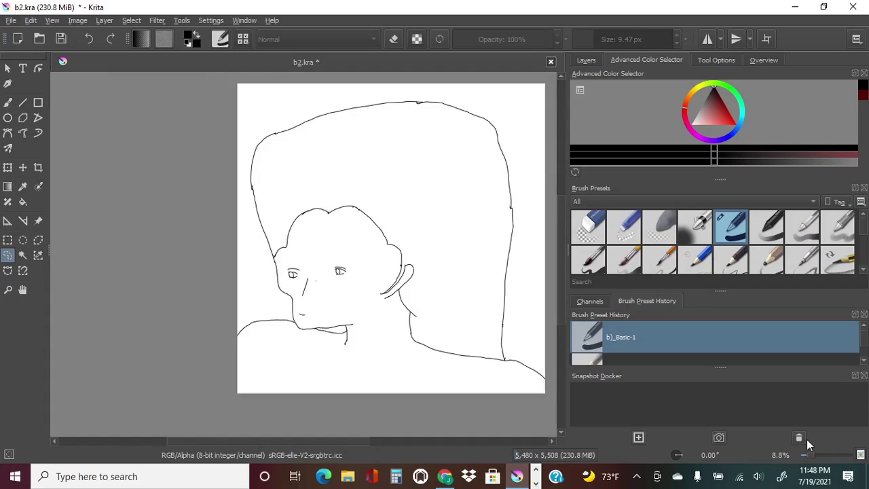
{"action": "left_click_drag", "start_coordinate": [805, 455], "coordinate": [820, 455]}
{"action": "left_click_drag", "start_coordinate": [309, 232], "coordinate": [274, 237]}
{"action": "key", "text": "t"}
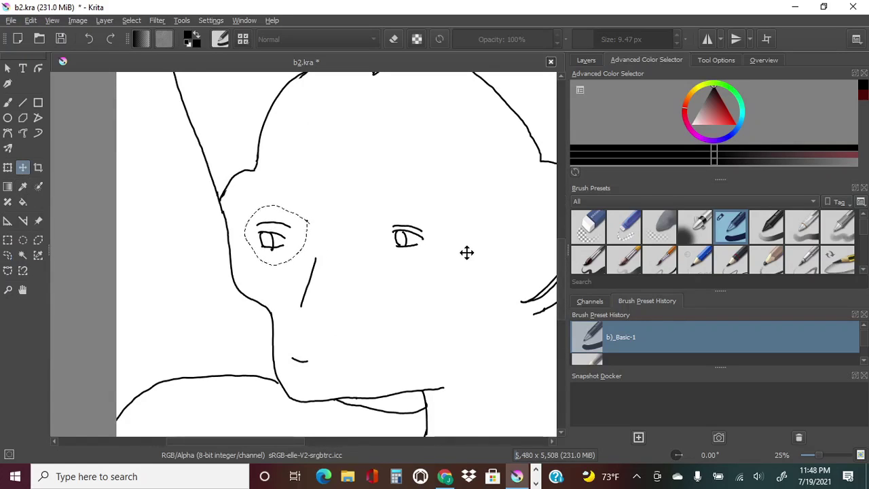
{"action": "left_click", "coordinate": [8, 255]}
{"action": "left_click", "coordinate": [817, 460]}
{"action": "left_click", "coordinate": [88, 38]}
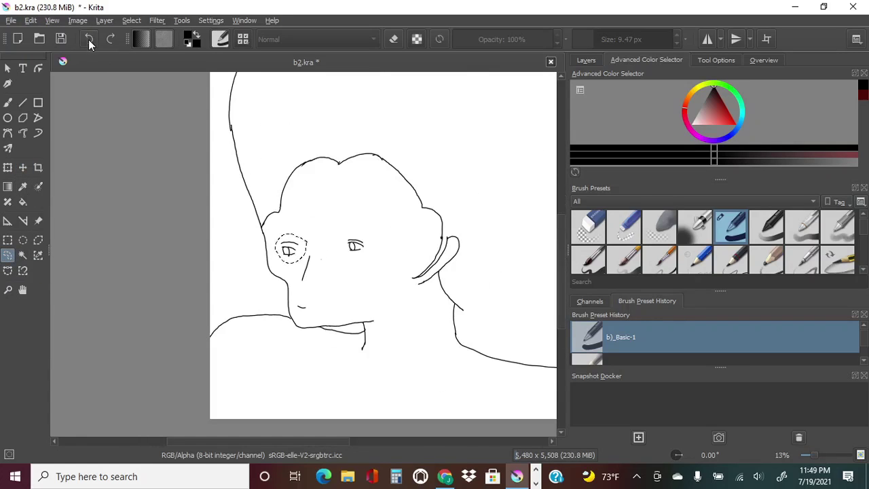
{"action": "left_click", "coordinate": [88, 38]}
{"action": "left_click", "coordinate": [88, 38]}
{"action": "left_click", "coordinate": [814, 454]}
{"action": "scroll", "coordinate": [304, 253], "scroll_direction": "up", "scroll_amount": 3}
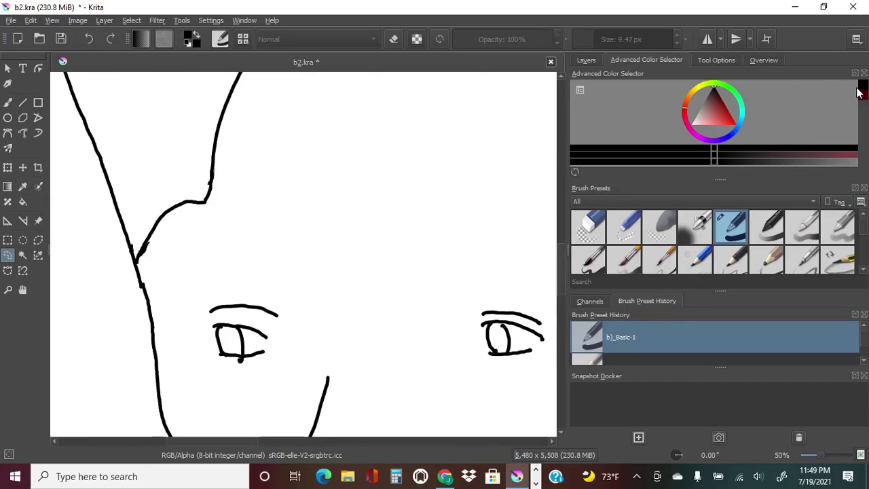
{"action": "key", "text": "b"}
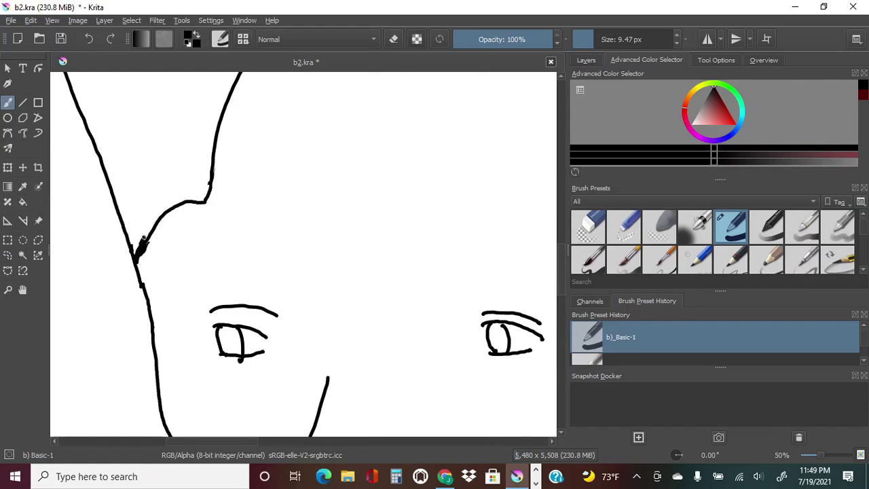
Clear the thickened stroke beside the temple
{"action": "mouse_move", "coordinate": [171, 221]}
{"action": "left_mouse_down"}
{"action": "mouse_move", "coordinate": [155, 247]}
{"action": "mouse_move", "coordinate": [169, 223]}
{"action": "left_mouse_up"}
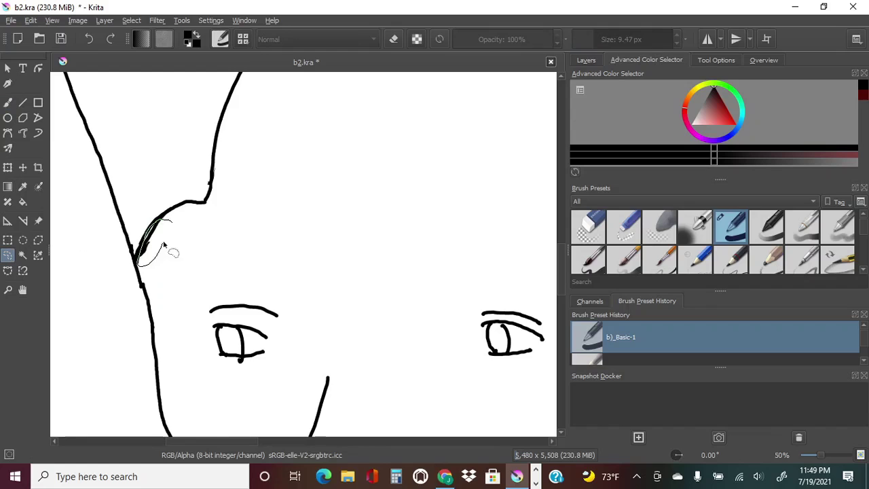
{"action": "left_click", "coordinate": [30, 19]}
{"action": "left_click", "coordinate": [102, 194]}
{"action": "left_click", "coordinate": [159, 220]}
{"action": "key", "text": "b"}
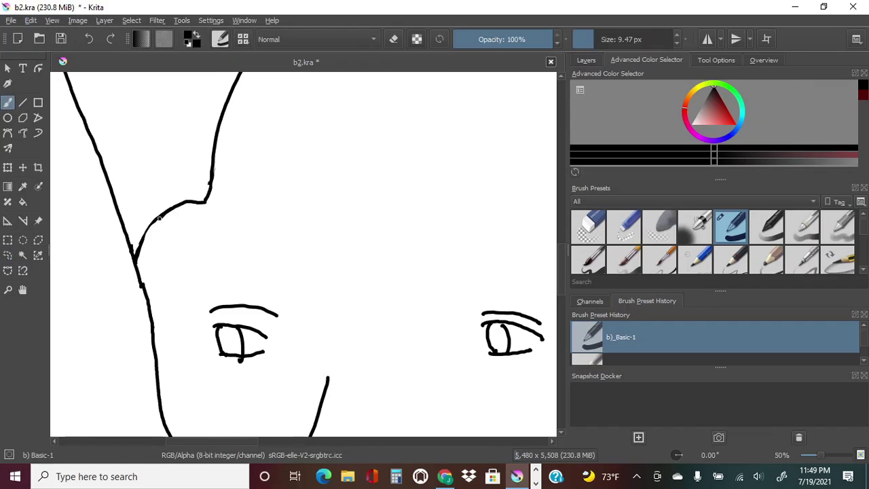
{"action": "left_click_drag", "start_coordinate": [820, 455], "coordinate": [806, 455]}
{"action": "left_click", "coordinate": [89, 39]}
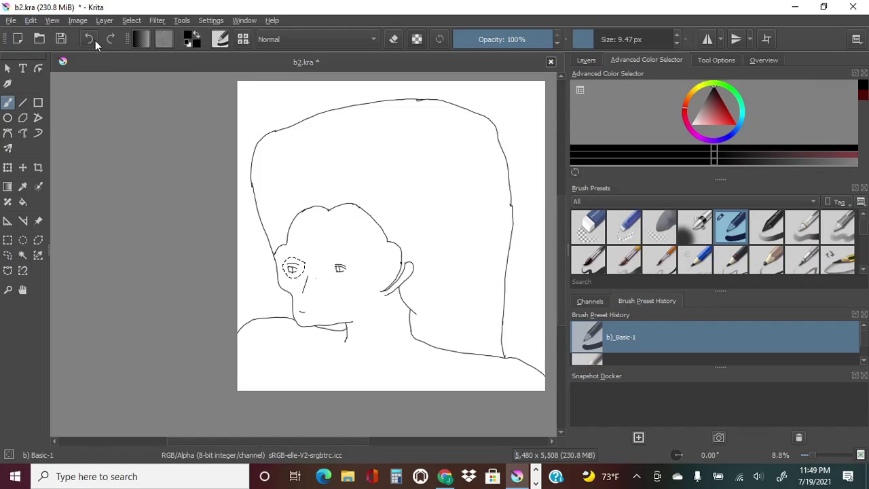
{"action": "left_click", "coordinate": [109, 38]}
Remove the short stroke at the hairline bend and review the whole drawing
{"action": "left_click_drag", "start_coordinate": [808, 455], "coordinate": [824, 454]}
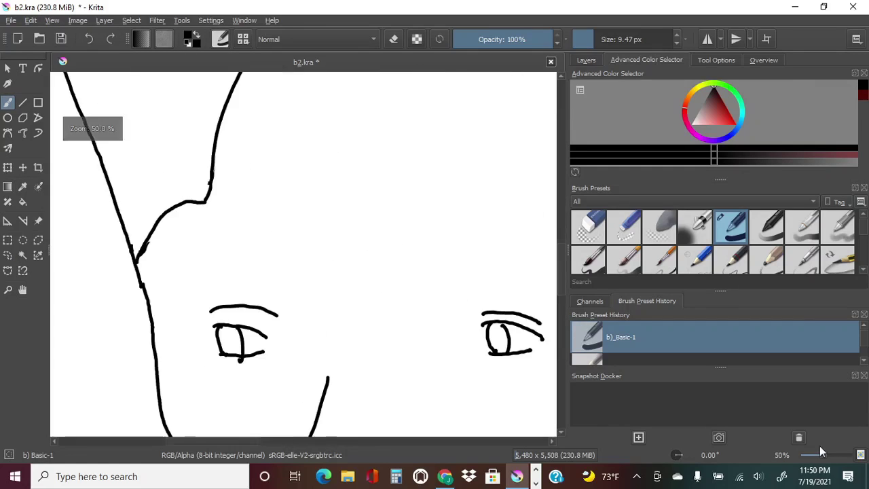
{"action": "left_click_drag", "start_coordinate": [208, 190], "coordinate": [173, 205]}
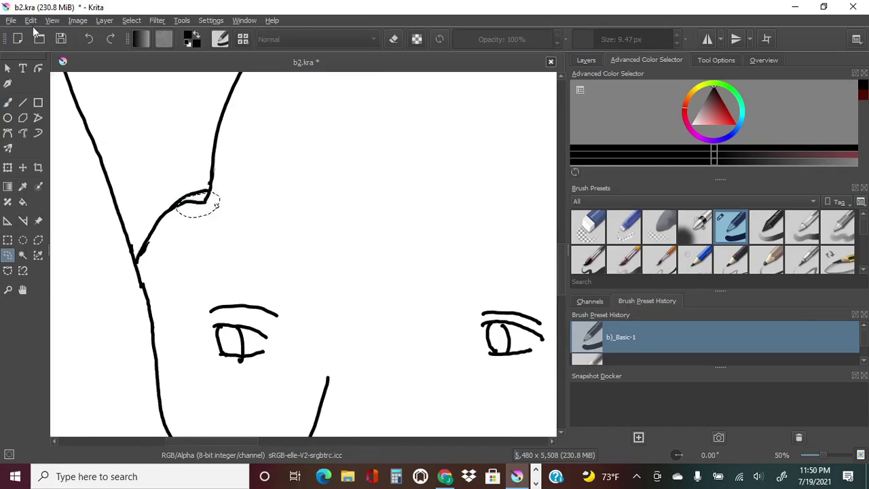
{"action": "key", "text": "ctrl+z"}
{"action": "scroll", "coordinate": [333, 159], "scroll_direction": "down", "scroll_amount": 6}
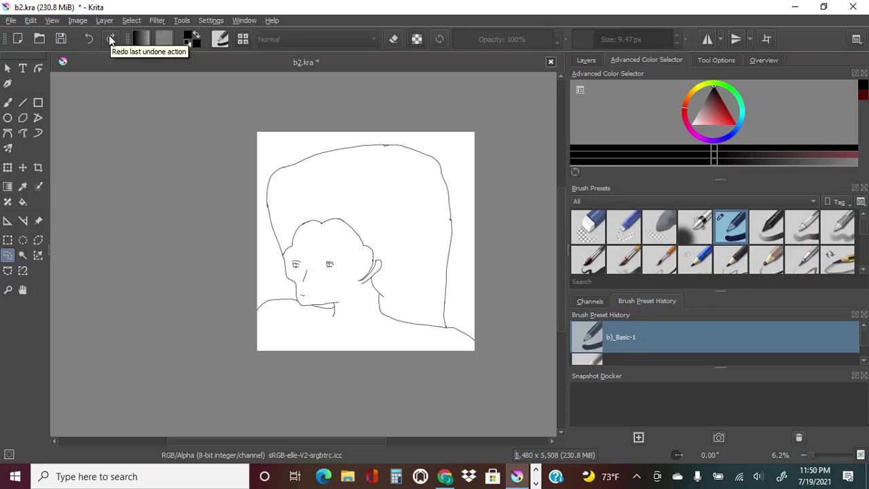
{"action": "left_click", "coordinate": [818, 455]}
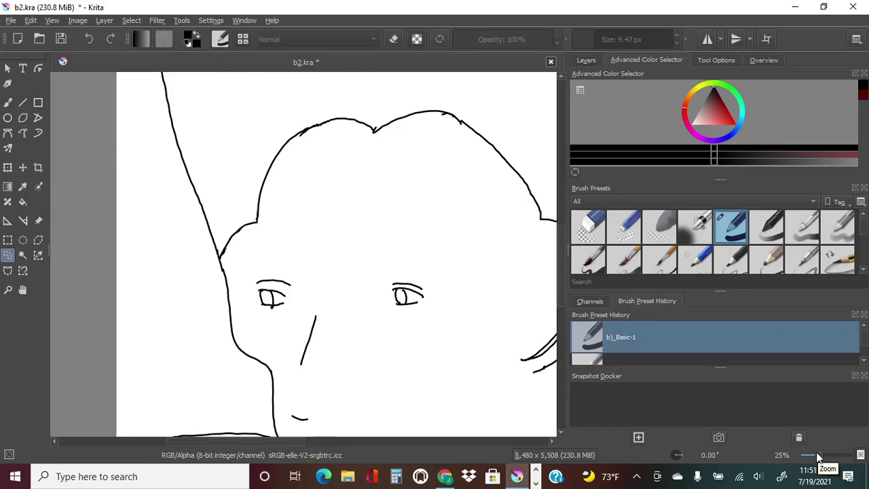
{"action": "left_click_drag", "start_coordinate": [818, 457], "coordinate": [816, 454]}
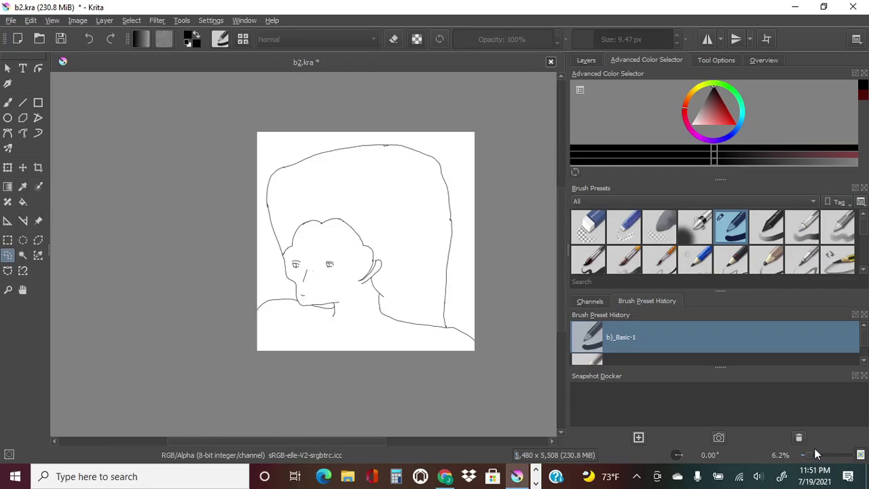
{"action": "left_click", "coordinate": [815, 454]}
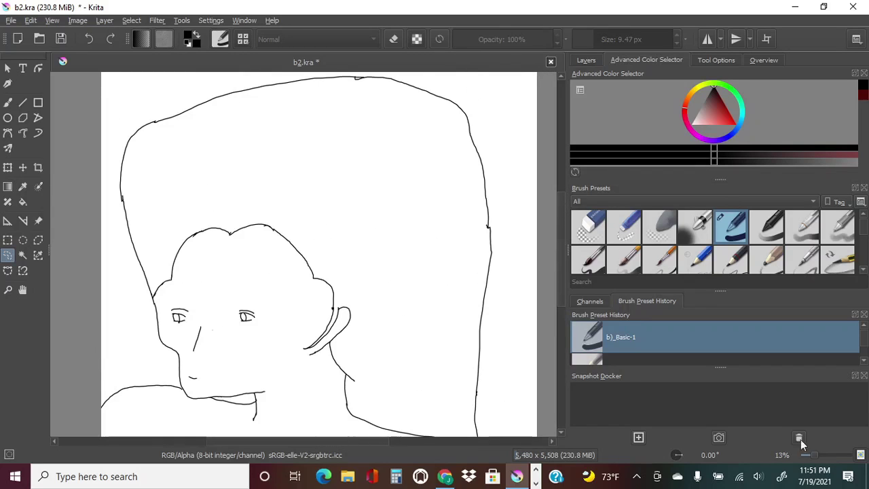
Add a new paint layer, Paint Layer 2, in the Layers docker
{"action": "left_click_drag", "start_coordinate": [572, 70], "coordinate": [633, 174]}
{"action": "left_click", "coordinate": [578, 280]}
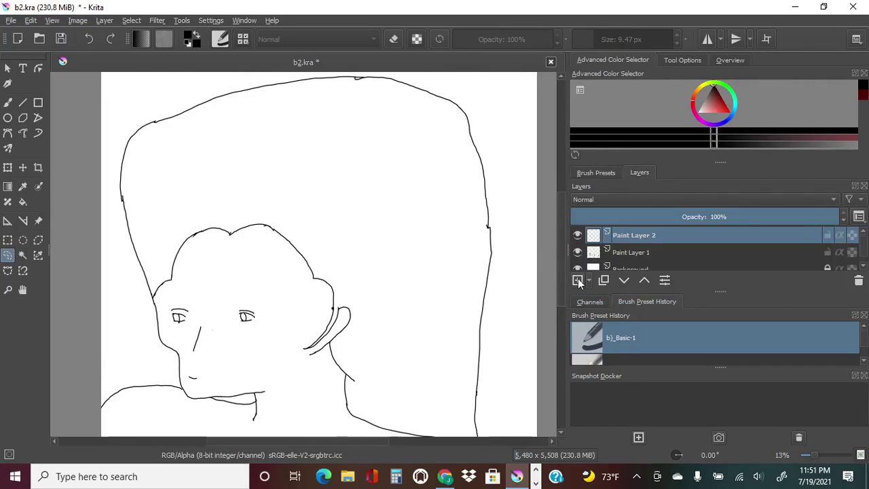
{"action": "left_click", "coordinate": [820, 454]}
{"action": "left_click_drag", "start_coordinate": [562, 259], "coordinate": [563, 307]}
{"action": "left_click_drag", "start_coordinate": [299, 441], "coordinate": [348, 441]}
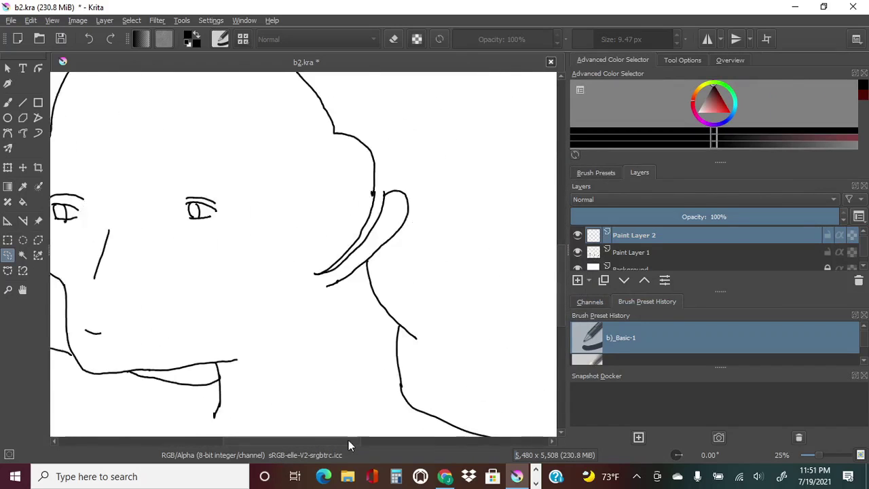
{"action": "mouse_move", "coordinate": [563, 244]}
{"action": "left_mouse_down"}
{"action": "mouse_move", "coordinate": [563, 289]}
{"action": "mouse_move", "coordinate": [565, 167]}
{"action": "left_mouse_up"}
{"action": "mouse_move", "coordinate": [312, 441]}
{"action": "left_mouse_down"}
{"action": "mouse_move", "coordinate": [210, 442]}
{"action": "mouse_move", "coordinate": [339, 444]}
{"action": "left_mouse_up"}
{"action": "scroll", "coordinate": [252, 408], "scroll_direction": "down", "scroll_amount": 5}
Pick a dark reddish-brown and fill the tall hair shape with it
{"action": "left_click_drag", "start_coordinate": [608, 73], "coordinate": [449, 221]}
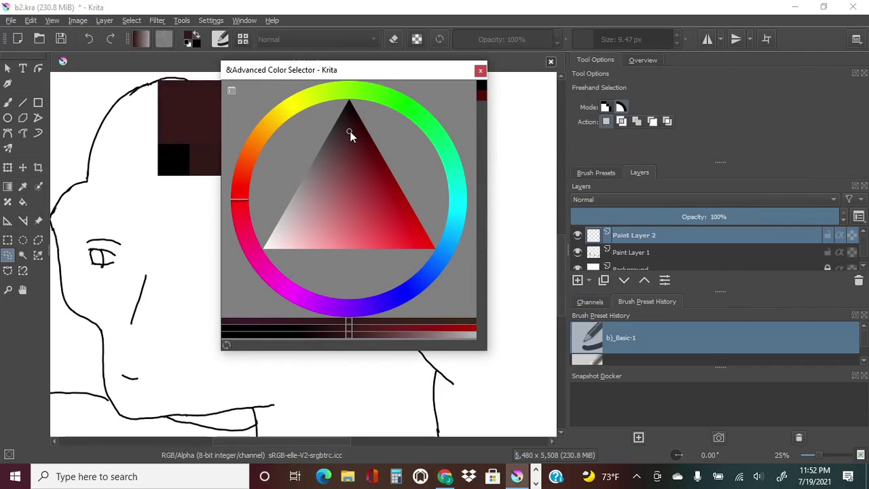
{"action": "left_click_drag", "start_coordinate": [306, 69], "coordinate": [672, 113]}
{"action": "key", "text": "f"}
{"action": "left_click", "coordinate": [464, 132]}
{"action": "left_click", "coordinate": [682, 59]}
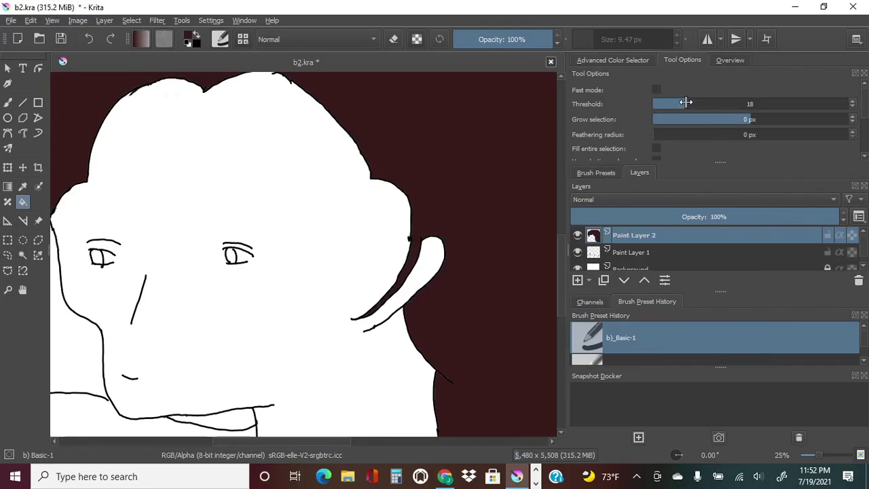
{"action": "left_click", "coordinate": [618, 61]}
{"action": "left_click_drag", "start_coordinate": [819, 455], "coordinate": [806, 455]}
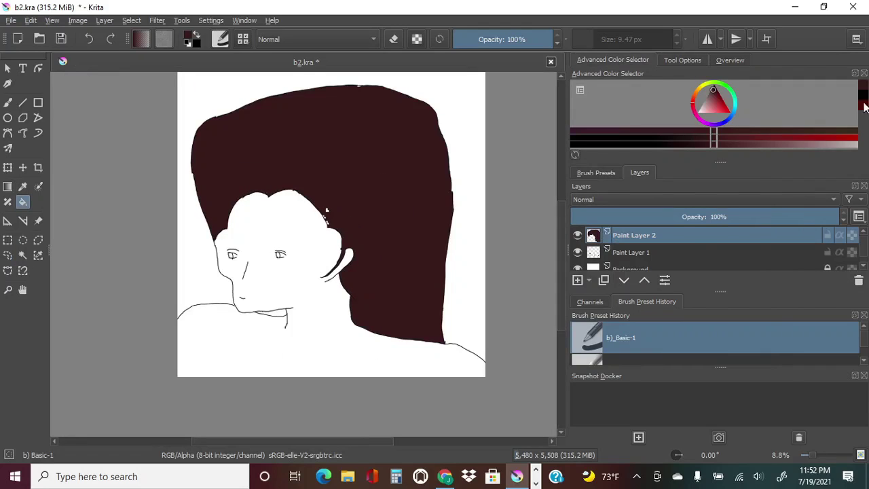
{"action": "double_click", "coordinate": [700, 74]}
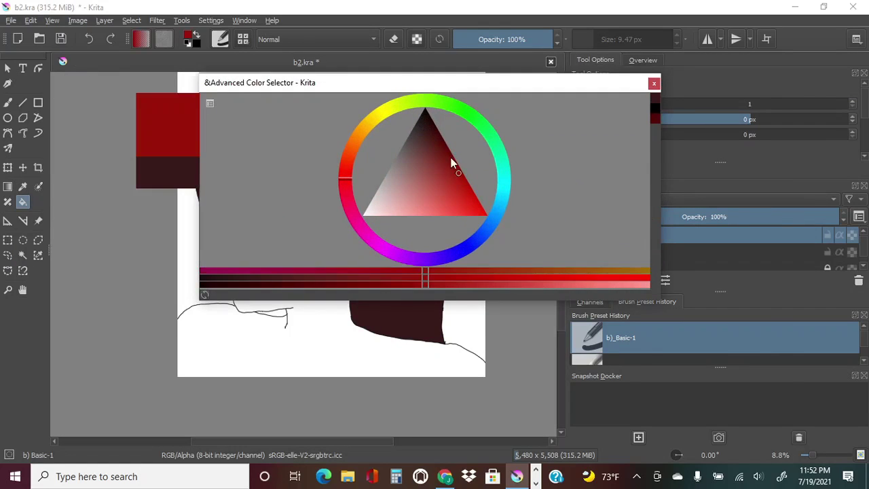
Close the gaps in both eye outlines and along the face outline with the freehand brush
{"action": "left_click_drag", "start_coordinate": [463, 82], "coordinate": [768, 110]}
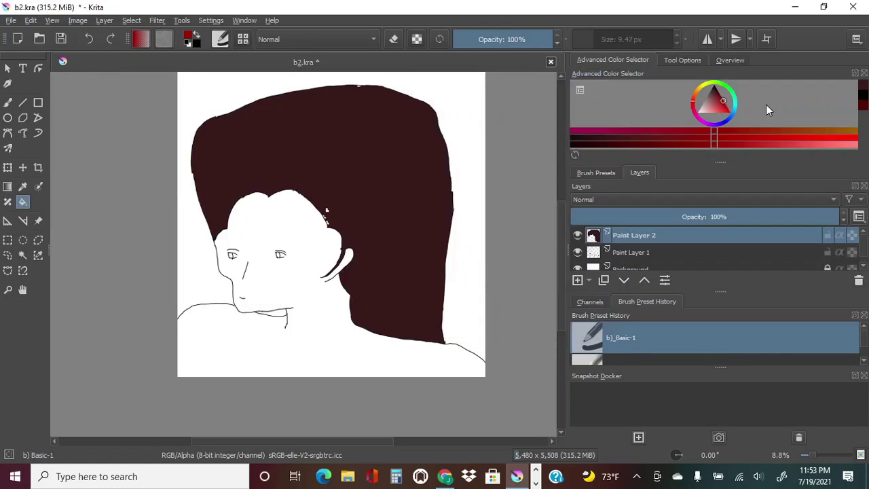
{"action": "left_click_drag", "start_coordinate": [812, 453], "coordinate": [825, 454]}
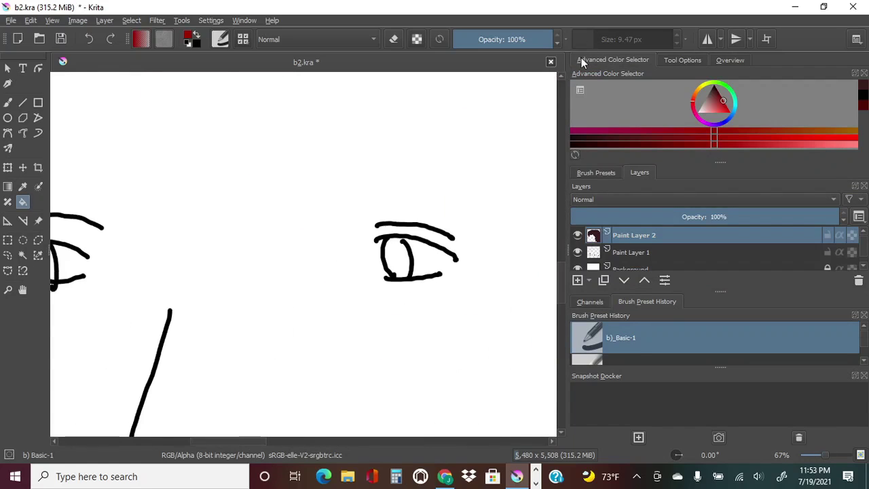
{"action": "key", "text": "b"}
{"action": "left_click_drag", "start_coordinate": [462, 256], "coordinate": [442, 275]}
{"action": "left_click_drag", "start_coordinate": [381, 275], "coordinate": [368, 236]}
{"action": "left_click_drag", "start_coordinate": [248, 440], "coordinate": [219, 448]}
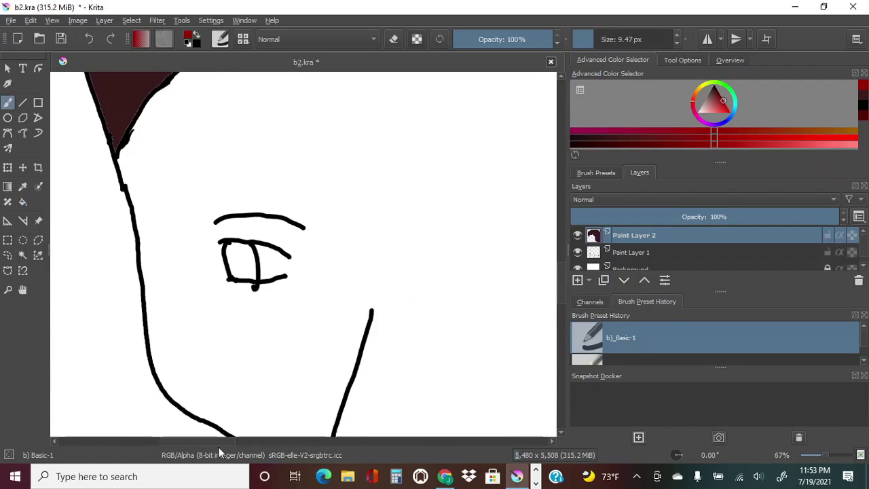
{"action": "left_click_drag", "start_coordinate": [296, 252], "coordinate": [288, 285]}
{"action": "left_click_drag", "start_coordinate": [215, 237], "coordinate": [232, 291]}
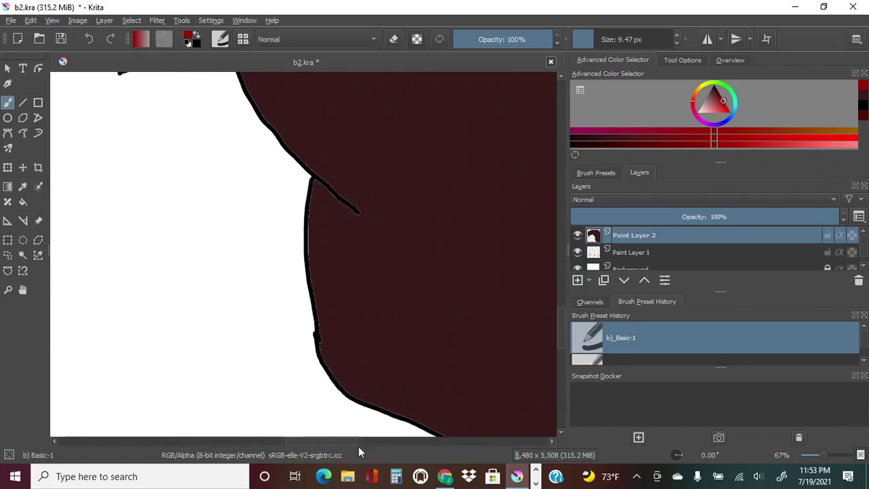
Set up the Fill tool and the colour selector for the dark red skin fill
{"action": "left_click", "coordinate": [683, 60]}
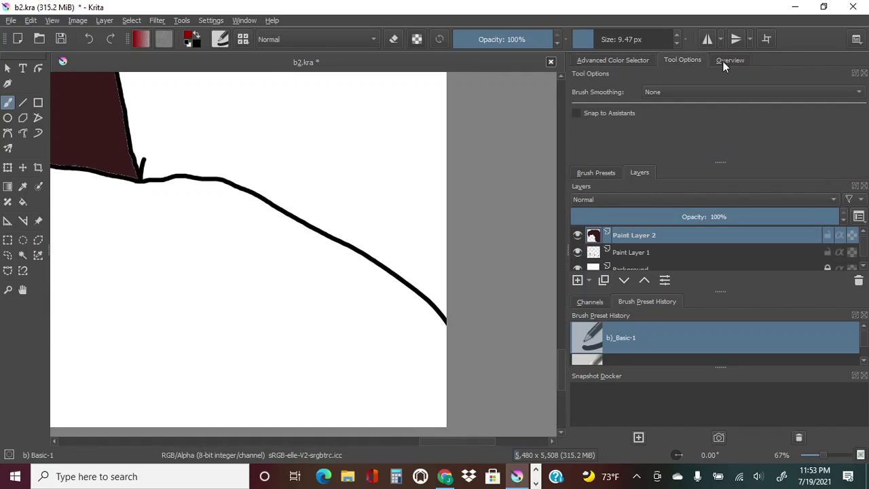
{"action": "key", "text": "f"}
{"action": "left_click_drag", "start_coordinate": [818, 454], "coordinate": [798, 451]}
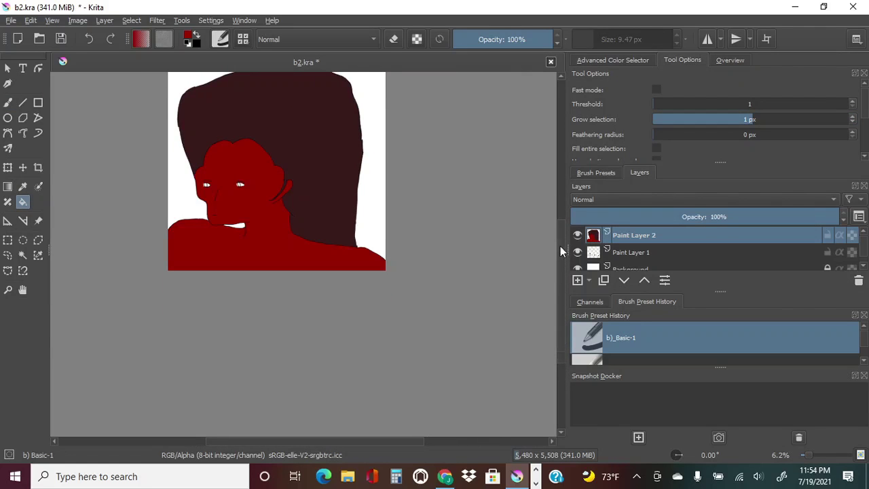
{"action": "key", "text": "minus"}
{"action": "double_click", "coordinate": [612, 60]}
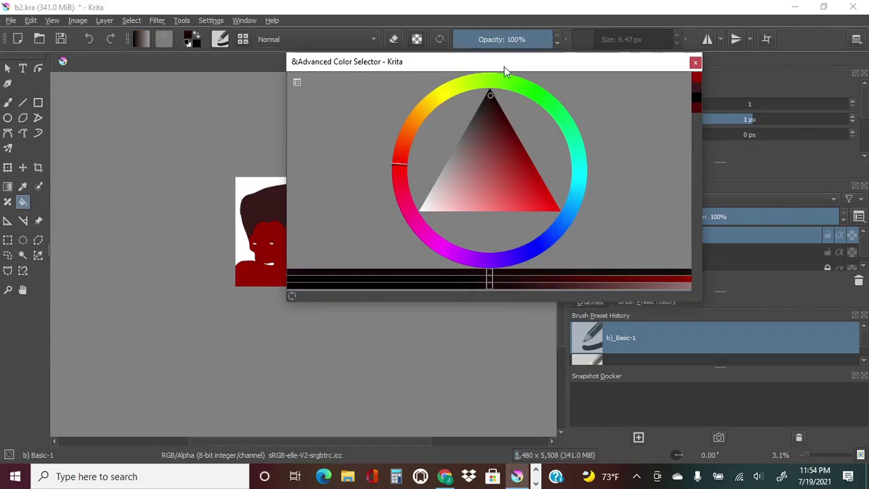
Pick black and bucket-fill both pupils
{"action": "double_click", "coordinate": [504, 66]}
{"action": "left_click_drag", "start_coordinate": [808, 455], "coordinate": [821, 454]}
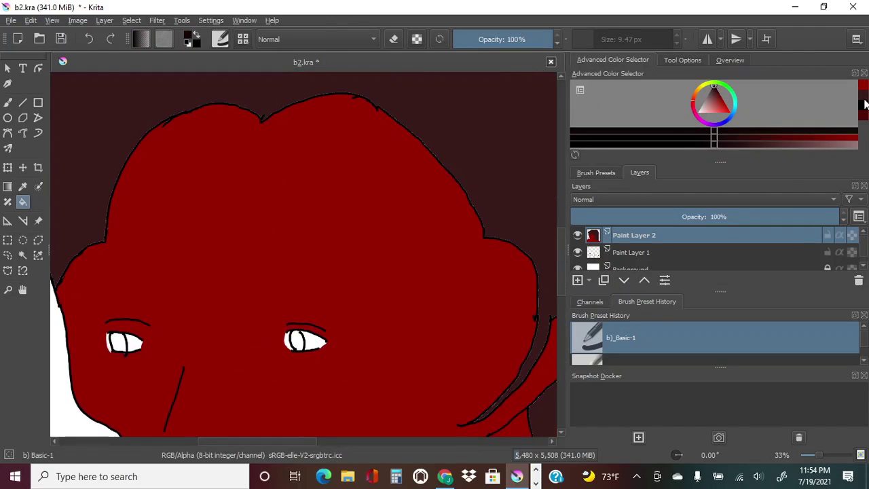
{"action": "left_click", "coordinate": [863, 103]}
{"action": "left_click", "coordinate": [458, 102]}
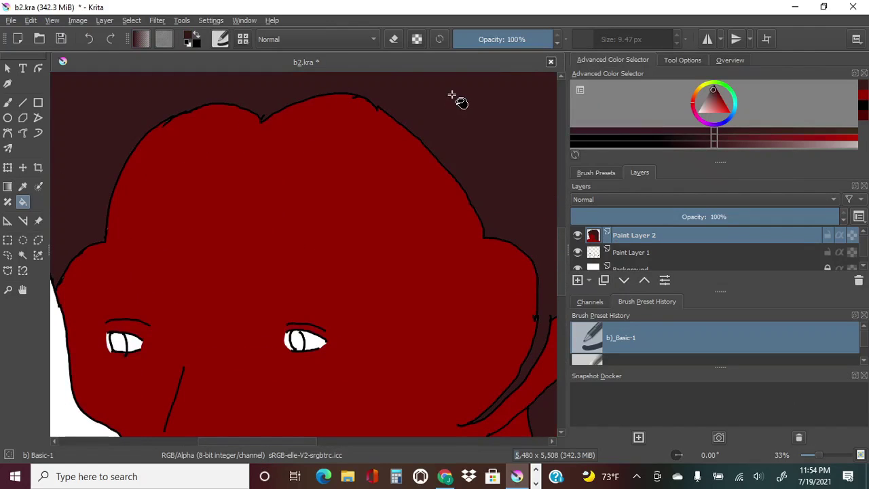
{"action": "mouse_move", "coordinate": [608, 74]}
{"action": "left_mouse_down"}
{"action": "mouse_move", "coordinate": [388, 252]}
{"action": "mouse_move", "coordinate": [207, 57]}
{"action": "left_mouse_up"}
{"action": "double_click", "coordinate": [439, 66]}
{"action": "left_click", "coordinate": [298, 339]}
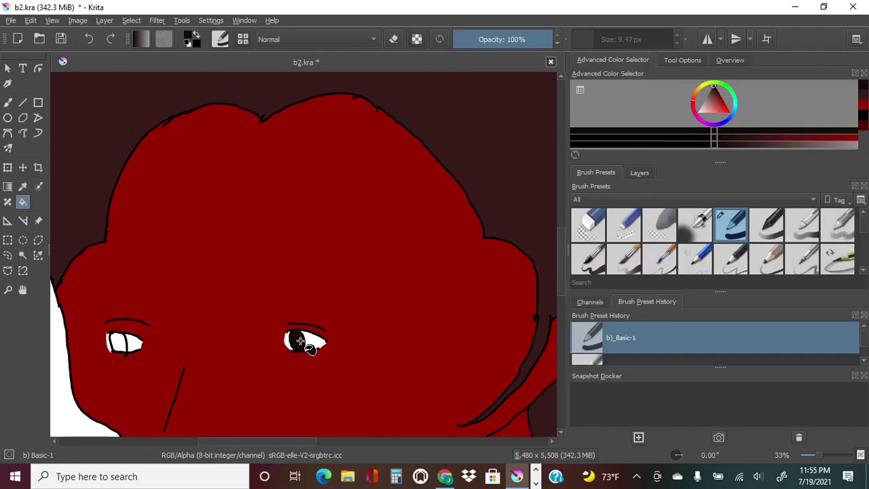
{"action": "left_click", "coordinate": [122, 341]}
{"action": "left_click_drag", "start_coordinate": [818, 455], "coordinate": [807, 455]}
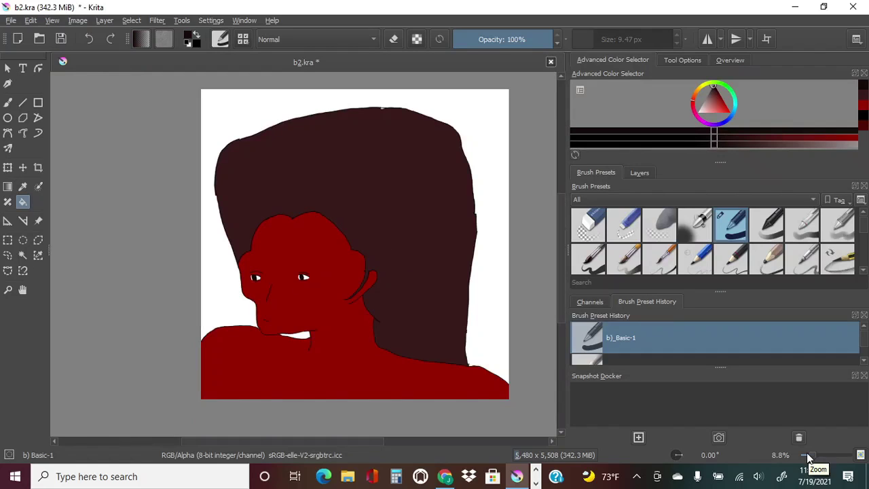
Fill the white strip along the hair's right edge with dark brown
{"action": "key", "text": "b"}
{"action": "left_click_drag", "start_coordinate": [810, 455], "coordinate": [817, 455]}
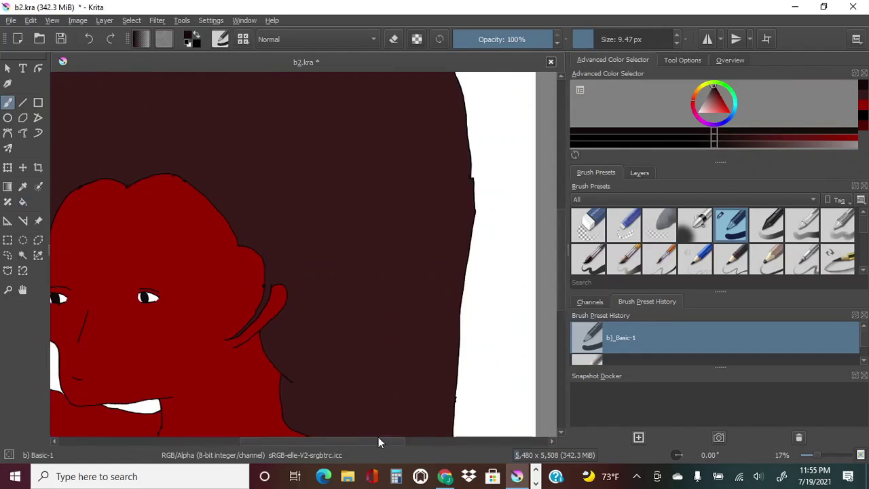
{"action": "scroll", "coordinate": [564, 209], "scroll_direction": "up", "scroll_amount": 3}
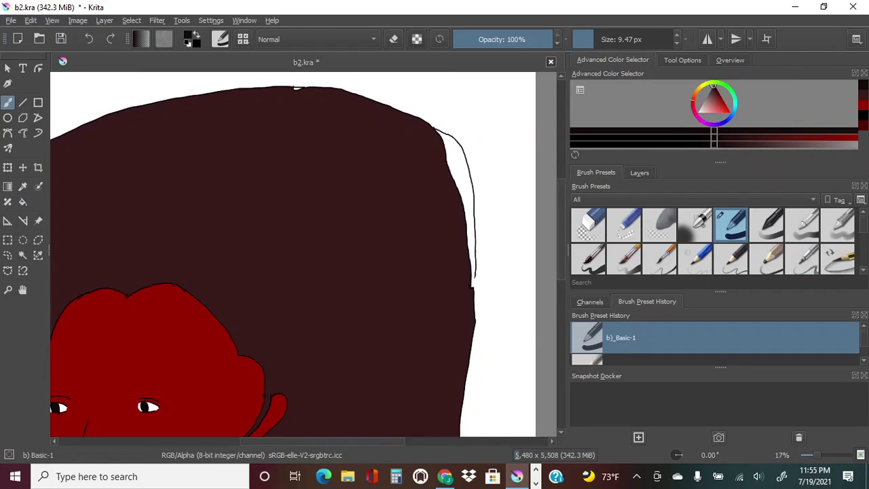
{"action": "key", "text": "f"}
{"action": "left_click", "coordinate": [461, 161]}
{"action": "left_click_drag", "start_coordinate": [817, 455], "coordinate": [808, 455]}
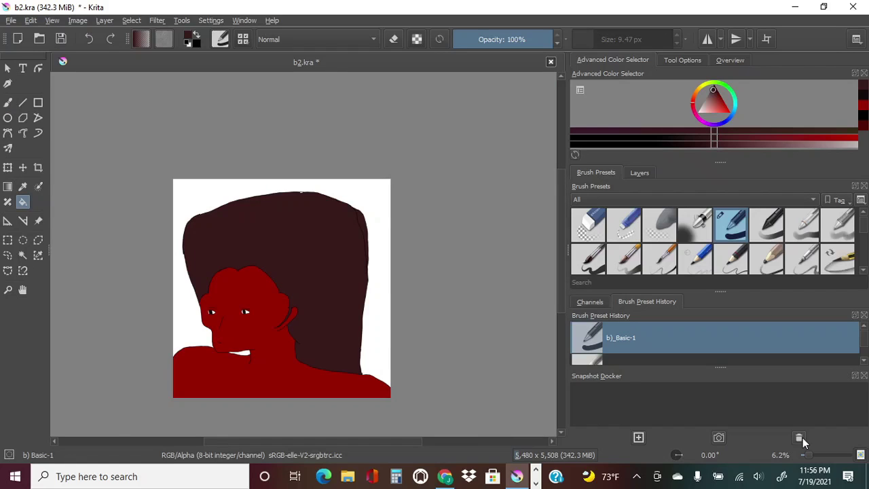
Add a new empty paint layer, Paint Layer 3, from the Layers docker
{"action": "left_click_drag", "start_coordinate": [808, 455], "coordinate": [815, 455]}
{"action": "left_click_drag", "start_coordinate": [324, 442], "coordinate": [312, 442]}
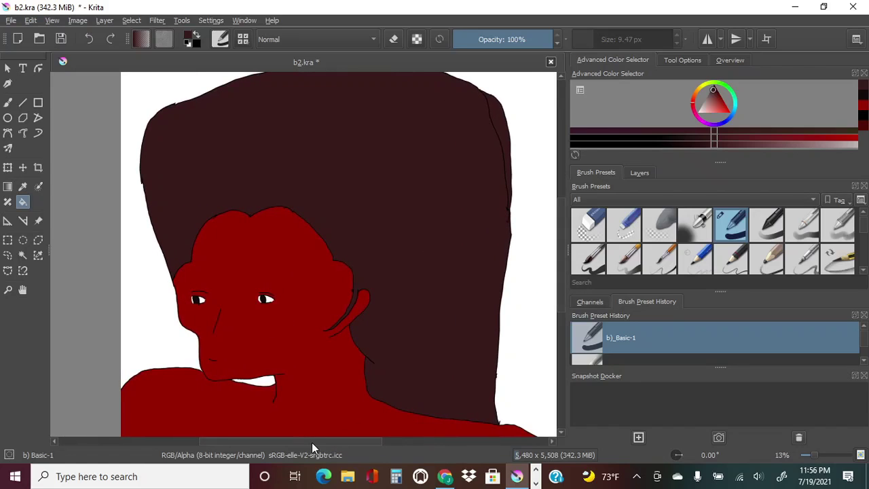
{"action": "left_click", "coordinate": [817, 455]}
{"action": "left_click", "coordinate": [639, 172]}
{"action": "left_click", "coordinate": [577, 279]}
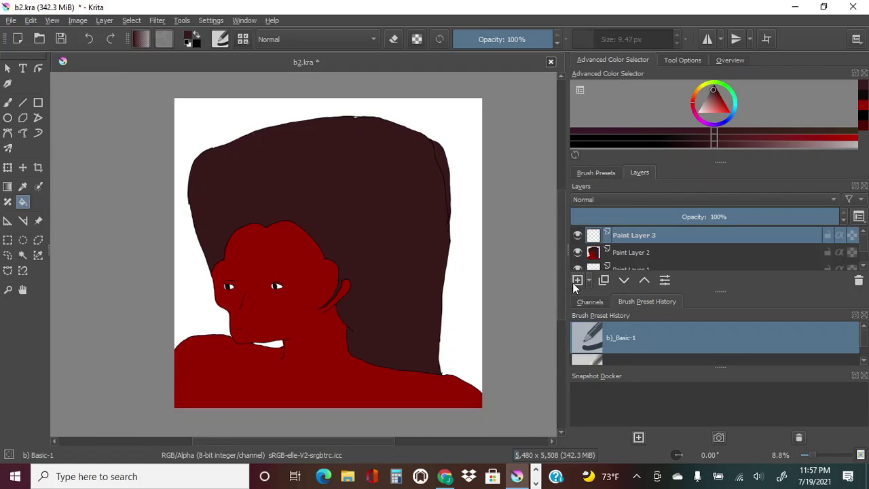
On the red figure layer, paint bright red over the neck outline with a larger brush
{"action": "left_click", "coordinate": [694, 252]}
{"action": "left_click", "coordinate": [861, 104]}
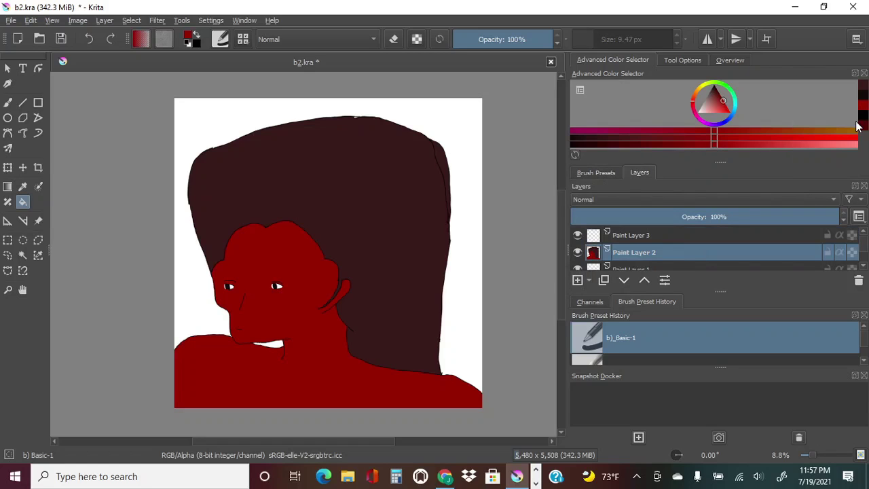
{"action": "left_click", "coordinate": [817, 454]}
{"action": "left_click_drag", "start_coordinate": [354, 442], "coordinate": [303, 439]}
{"action": "key", "text": "plus"}
{"action": "key", "text": "plus"}
{"action": "left_click_drag", "start_coordinate": [561, 268], "coordinate": [561, 286]}
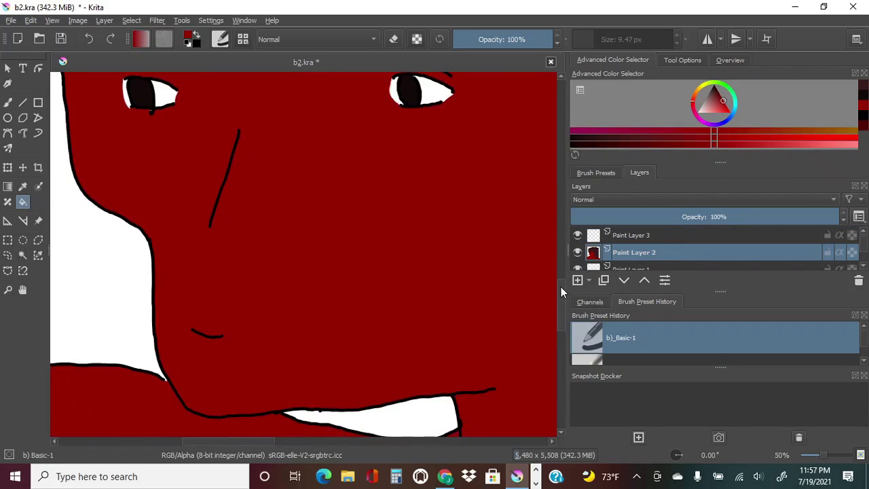
{"action": "key", "text": "b"}
{"action": "left_click", "coordinate": [648, 44]}
{"action": "left_click_drag", "start_coordinate": [157, 285], "coordinate": [147, 232]}
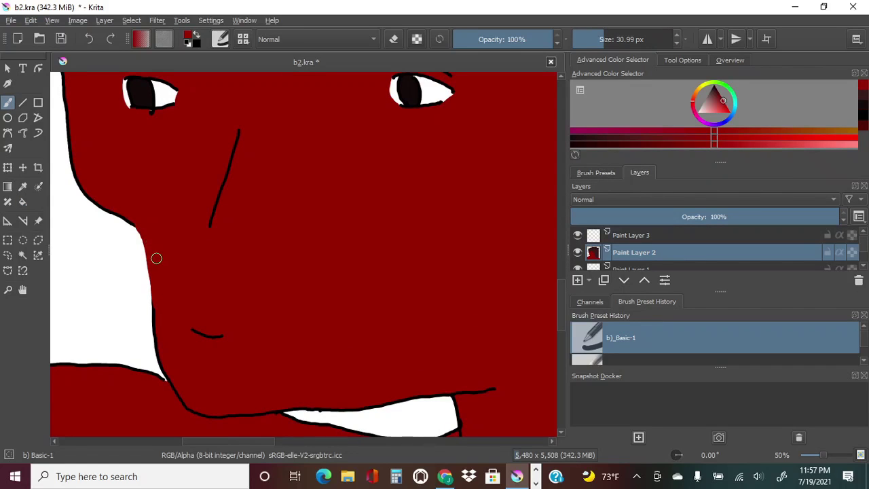
Make Paint Layer 3 active and pick a slightly different red shade
{"action": "left_click", "coordinate": [815, 460]}
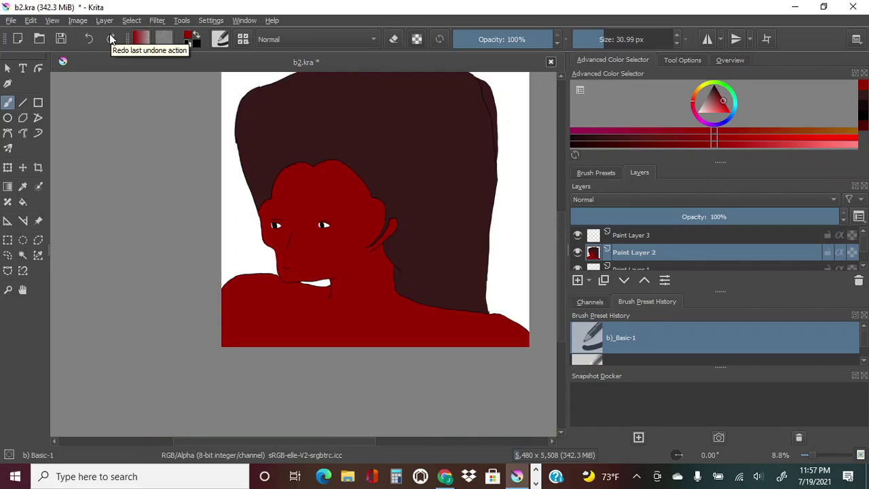
{"action": "scroll", "coordinate": [560, 253], "scroll_direction": "up", "scroll_amount": 2}
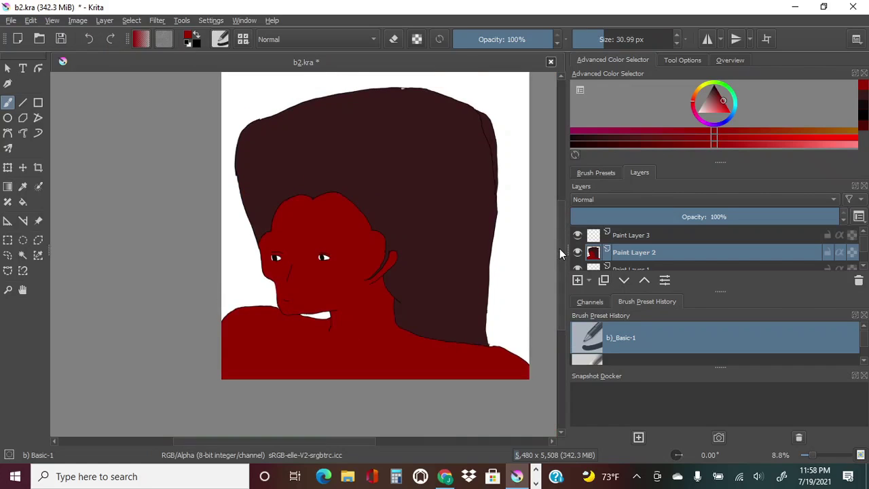
{"action": "left_click_drag", "start_coordinate": [793, 455], "coordinate": [812, 455]}
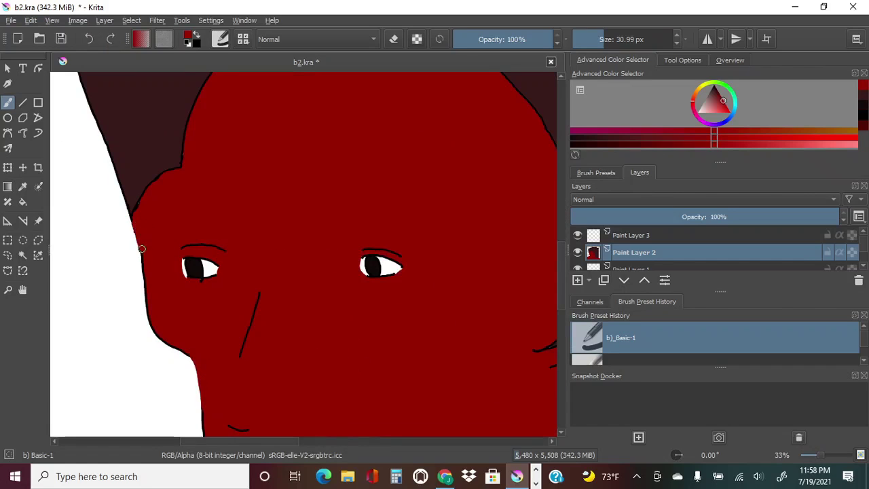
{"action": "left_click", "coordinate": [805, 454]}
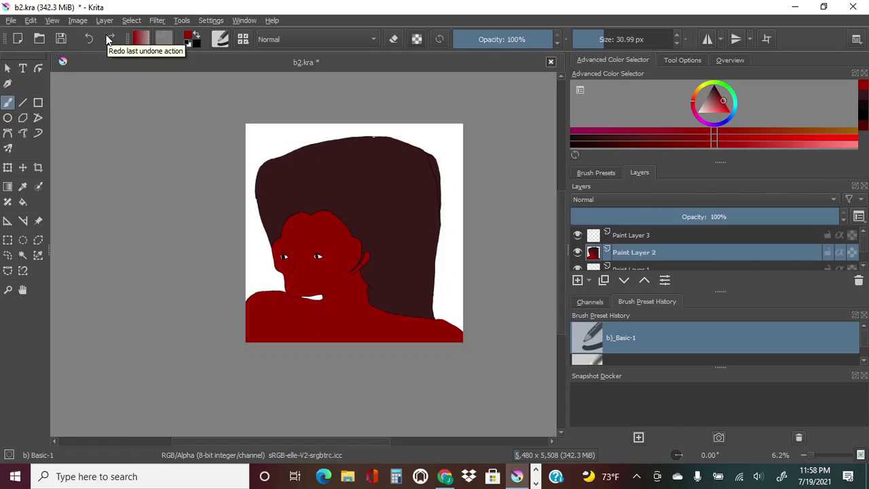
{"action": "left_click", "coordinate": [817, 455]}
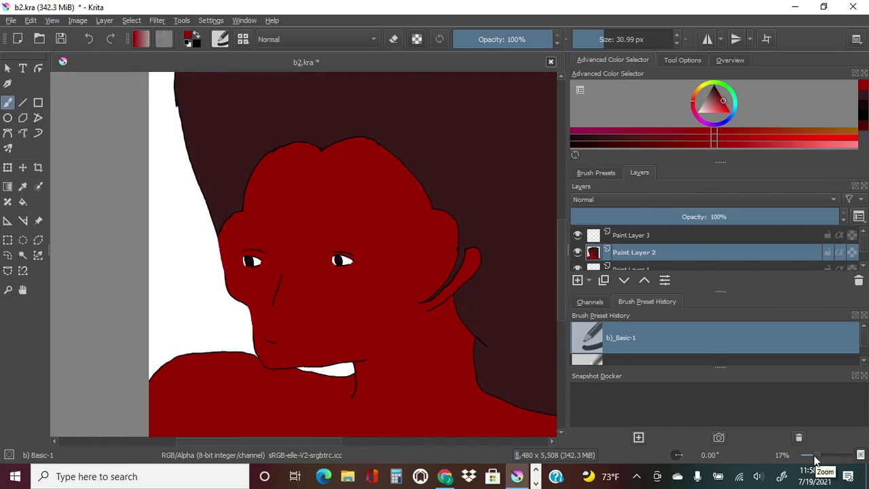
{"action": "left_click", "coordinate": [709, 235]}
{"action": "left_click_drag", "start_coordinate": [608, 74], "coordinate": [516, 244]}
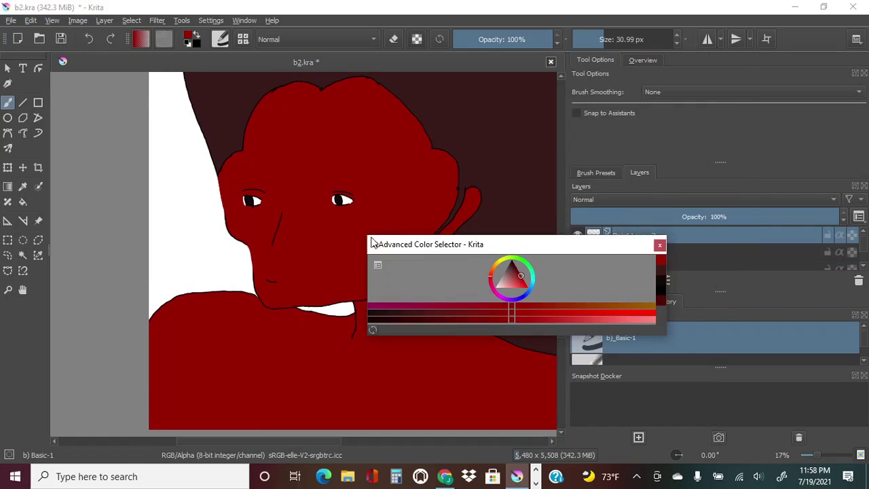
{"action": "left_click", "coordinate": [477, 172]}
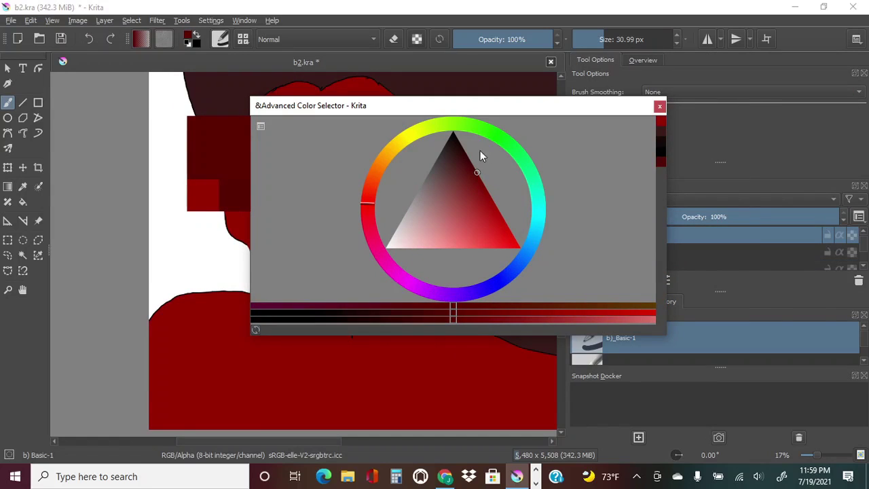
{"action": "left_click_drag", "start_coordinate": [482, 106], "coordinate": [727, 92]}
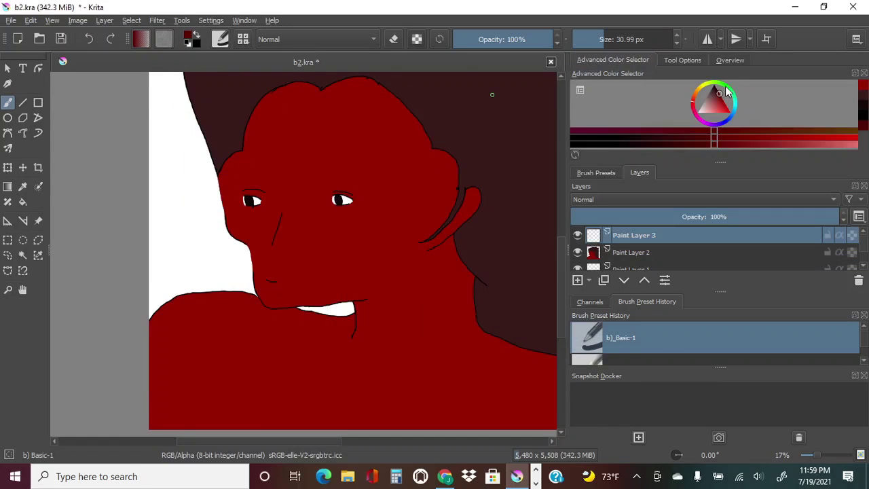
Select the red figure area and paint a darker shadow over the left eyelid with a smaller brush
{"action": "left_click", "coordinate": [394, 324]}
{"action": "left_click", "coordinate": [8, 102]}
{"action": "key", "text": "plus"}
{"action": "key", "text": "plus"}
{"action": "key", "text": "plus"}
{"action": "scroll", "coordinate": [500, 193], "scroll_direction": "up", "scroll_amount": 3}
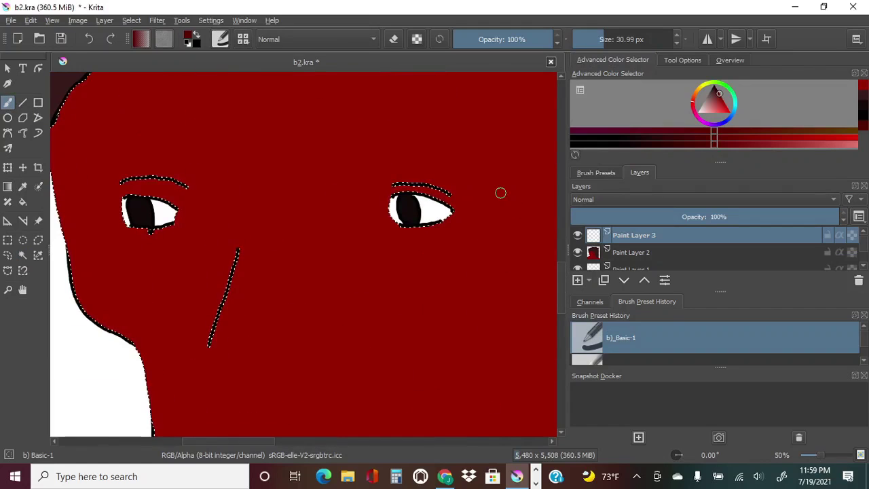
{"action": "left_click_drag", "start_coordinate": [500, 193], "coordinate": [220, 138]}
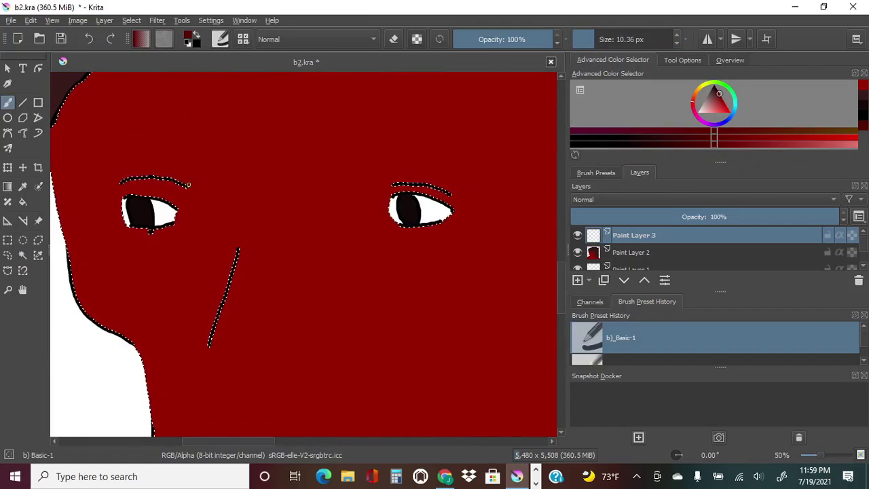
{"action": "left_click_drag", "start_coordinate": [118, 186], "coordinate": [122, 207]}
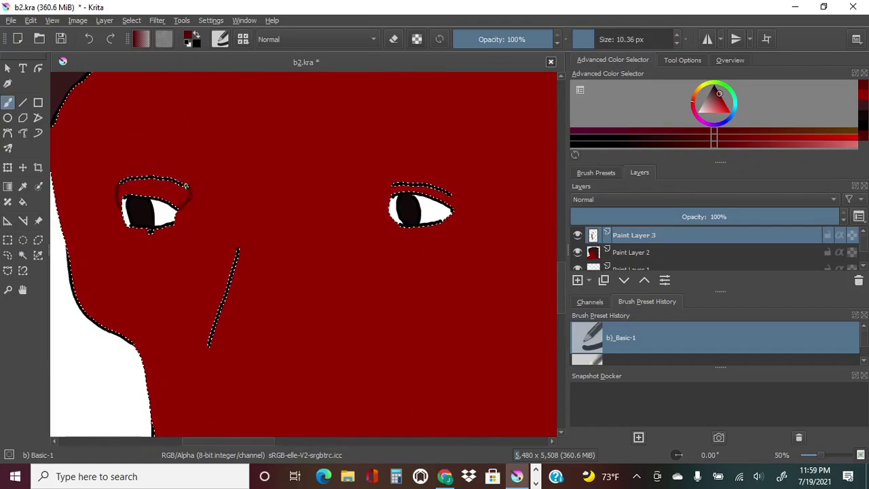
Paint darker red strokes along the ear's left edge, down the lobe and below the ear
{"action": "key", "text": "f"}
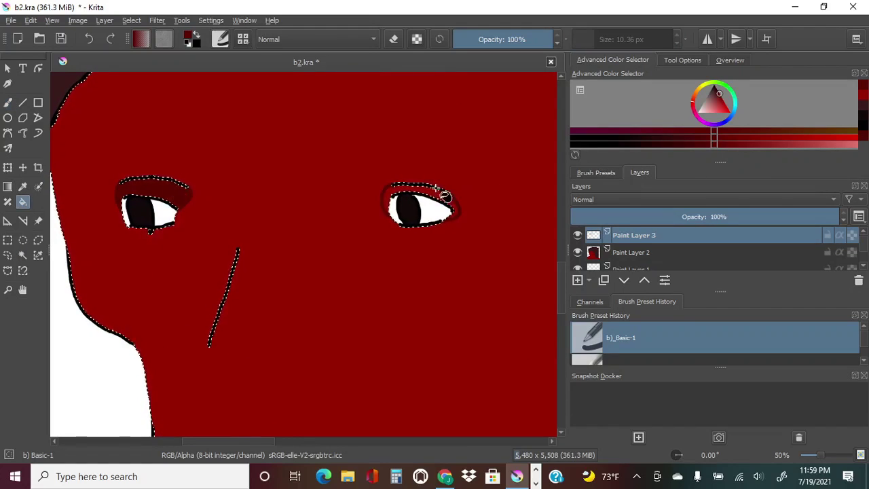
{"action": "left_click", "coordinate": [817, 459]}
{"action": "left_click", "coordinate": [816, 459]}
{"action": "key", "text": "b"}
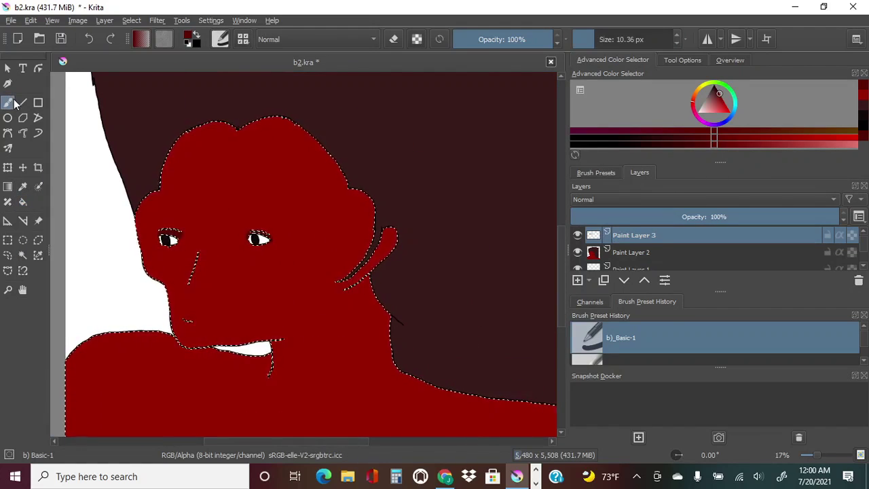
{"action": "scroll", "coordinate": [822, 459], "scroll_direction": "up", "scroll_amount": 2}
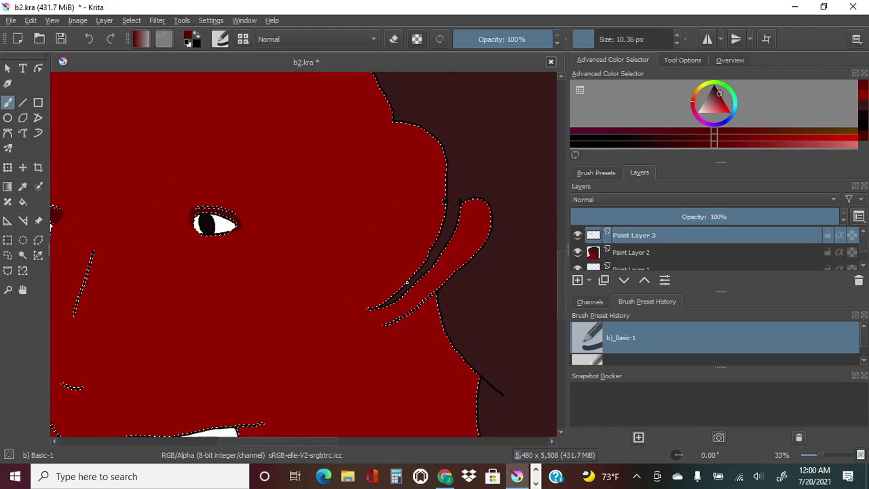
{"action": "mouse_move", "coordinate": [430, 223]}
{"action": "left_mouse_down"}
{"action": "mouse_move", "coordinate": [434, 135]}
{"action": "mouse_move", "coordinate": [415, 279]}
{"action": "left_mouse_up"}
{"action": "mouse_move", "coordinate": [486, 196]}
{"action": "left_mouse_down"}
{"action": "mouse_move", "coordinate": [471, 238]}
{"action": "mouse_move", "coordinate": [401, 302]}
{"action": "left_mouse_up"}
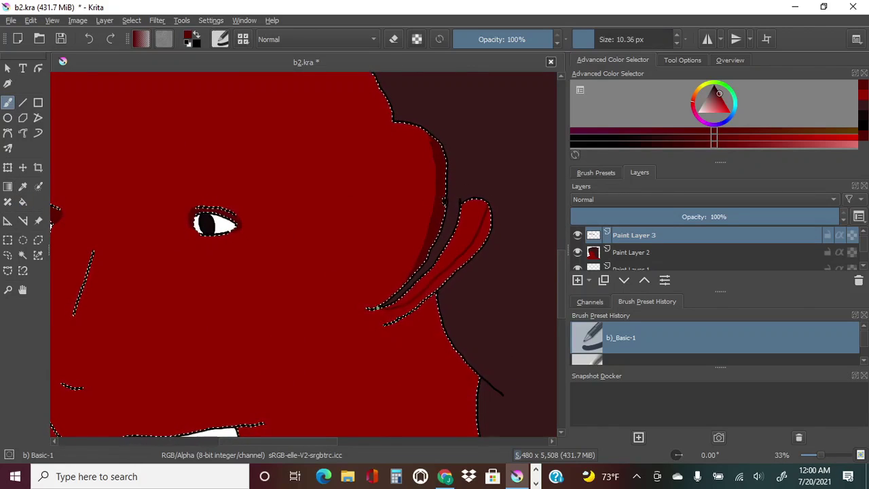
{"action": "key", "text": "f"}
{"action": "left_click", "coordinate": [7, 102]}
{"action": "scroll", "coordinate": [562, 317], "scroll_direction": "down", "scroll_amount": 3}
{"action": "left_click_drag", "start_coordinate": [369, 179], "coordinate": [471, 394]}
{"action": "scroll", "coordinate": [820, 451], "scroll_direction": "down", "scroll_amount": 1}
Fill the neck and shoulder shadow, including the shoulder's right-end gap, with darker red
{"action": "left_click_drag", "start_coordinate": [397, 448], "coordinate": [413, 444]}
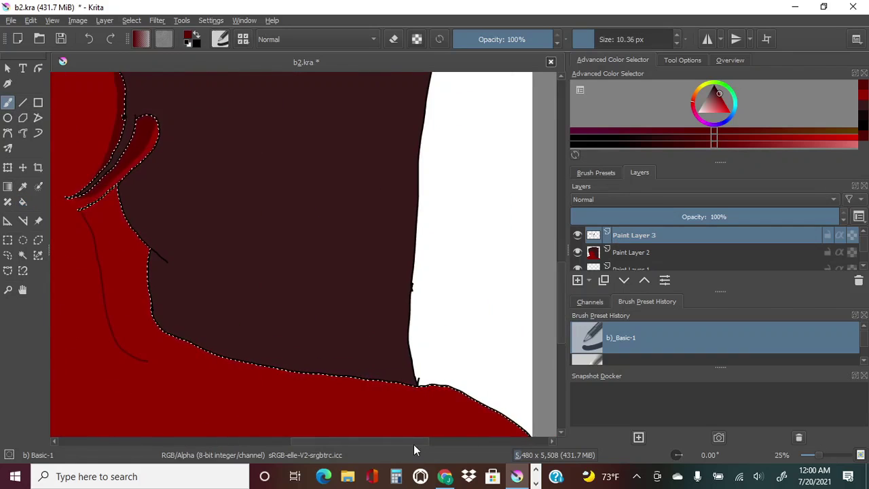
{"action": "scroll", "coordinate": [819, 454], "scroll_direction": "down", "scroll_amount": 1}
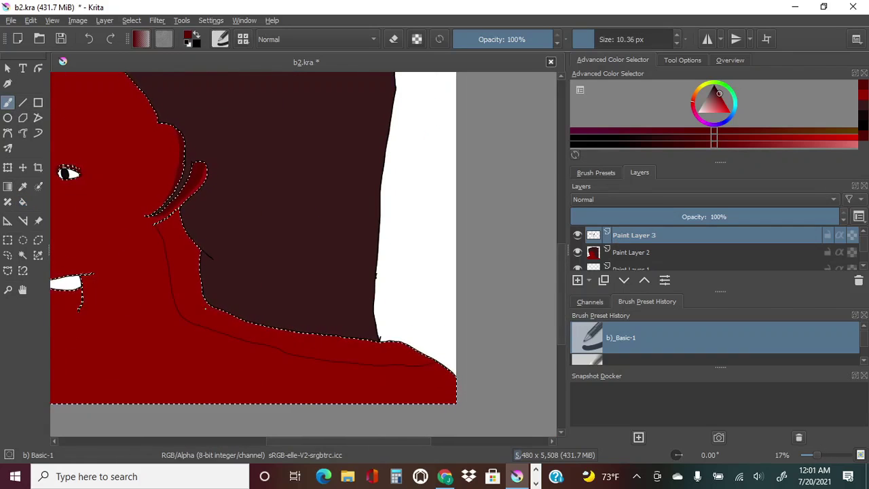
{"action": "key", "text": "f"}
{"action": "left_click", "coordinate": [202, 310]}
{"action": "left_click", "coordinate": [8, 102]}
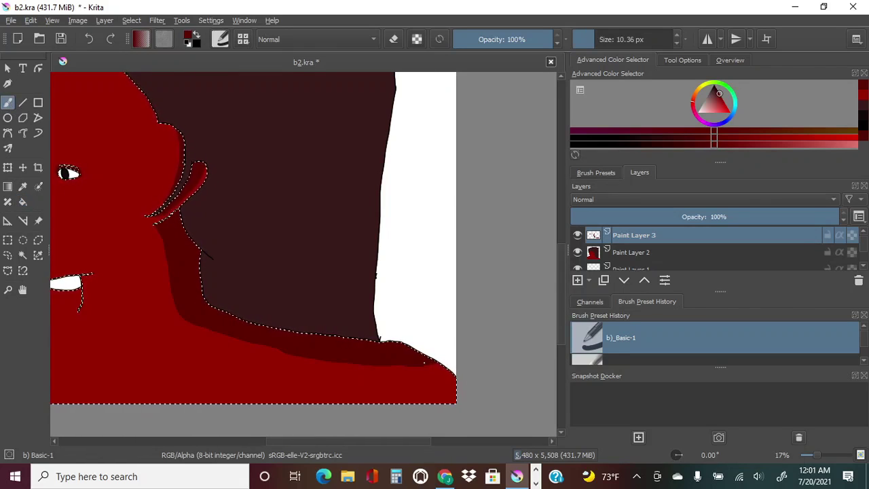
{"action": "left_click", "coordinate": [23, 202]}
{"action": "left_click", "coordinate": [448, 382]}
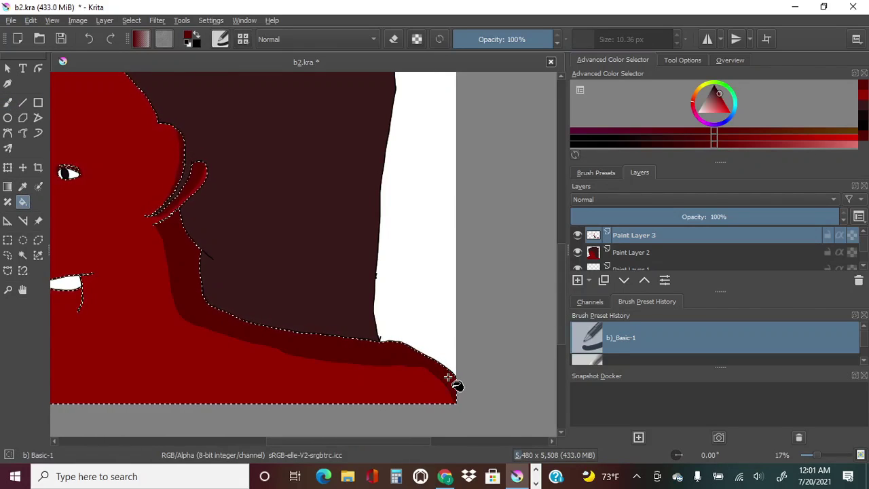
Add a darker shadow under the chin and mouth, undoing a stray stroke
{"action": "scroll", "coordinate": [819, 456], "scroll_direction": "up", "scroll_amount": 1}
{"action": "key", "text": "b"}
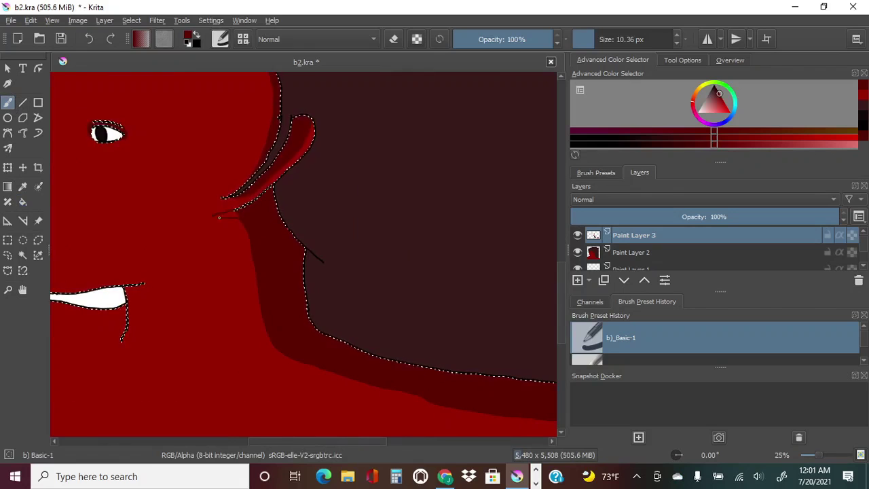
{"action": "left_click_drag", "start_coordinate": [235, 210], "coordinate": [208, 216]}
{"action": "key", "text": "f"}
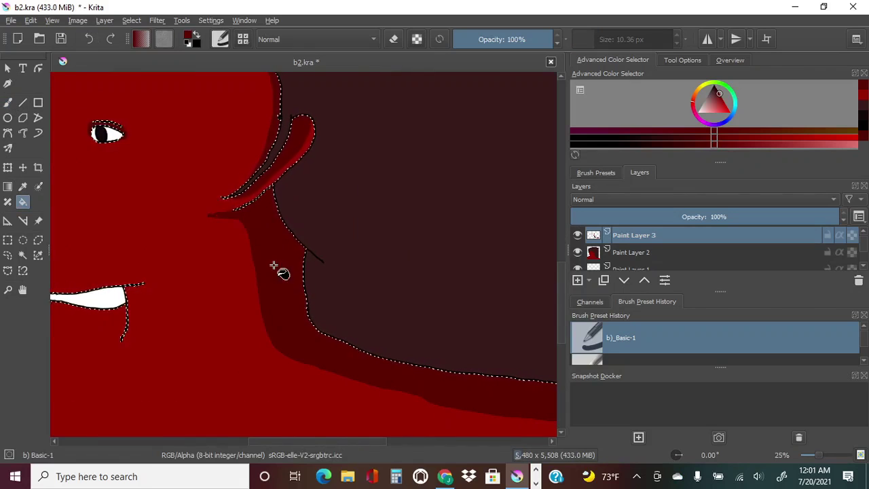
{"action": "left_click_drag", "start_coordinate": [391, 442], "coordinate": [339, 441]}
{"action": "key", "text": "b"}
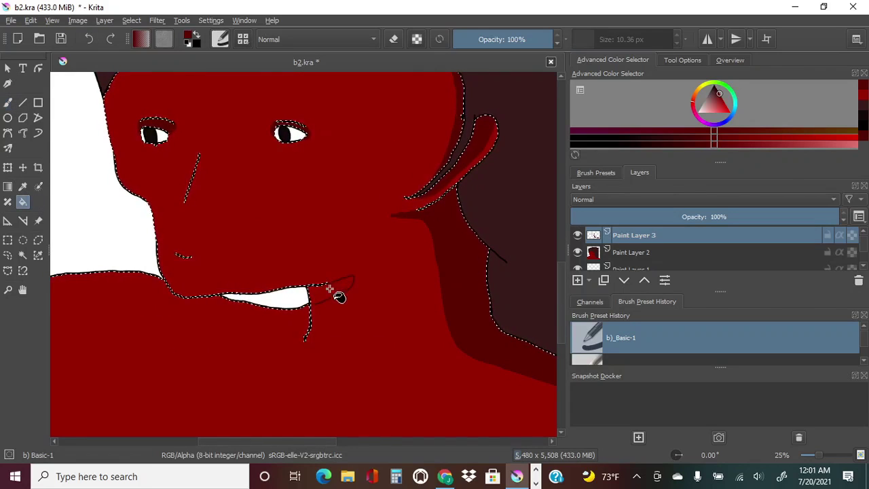
{"action": "left_click_drag", "start_coordinate": [334, 291], "coordinate": [350, 281]}
{"action": "left_click_drag", "start_coordinate": [307, 441], "coordinate": [288, 442]}
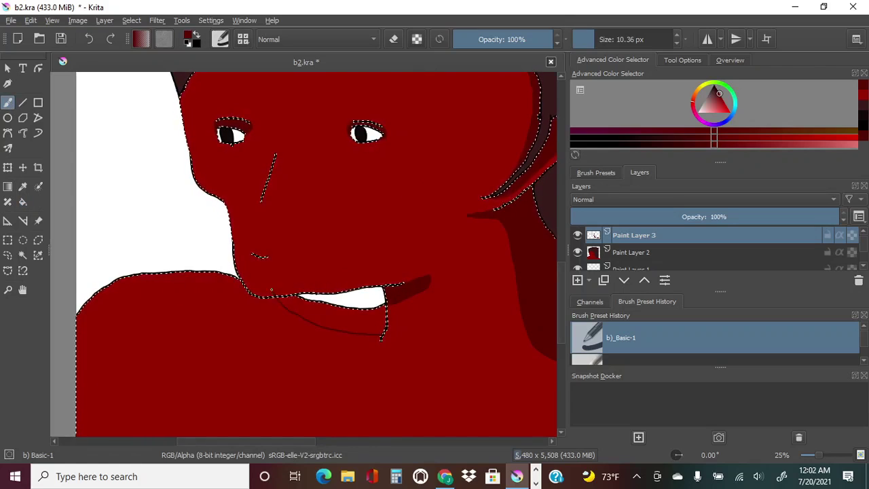
{"action": "left_click", "coordinate": [89, 39]}
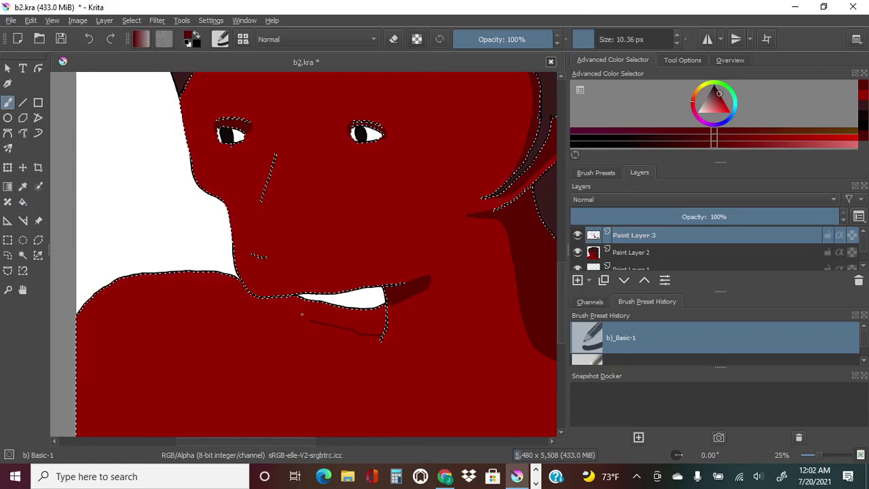
{"action": "key", "text": "f"}
{"action": "left_click", "coordinate": [345, 321]}
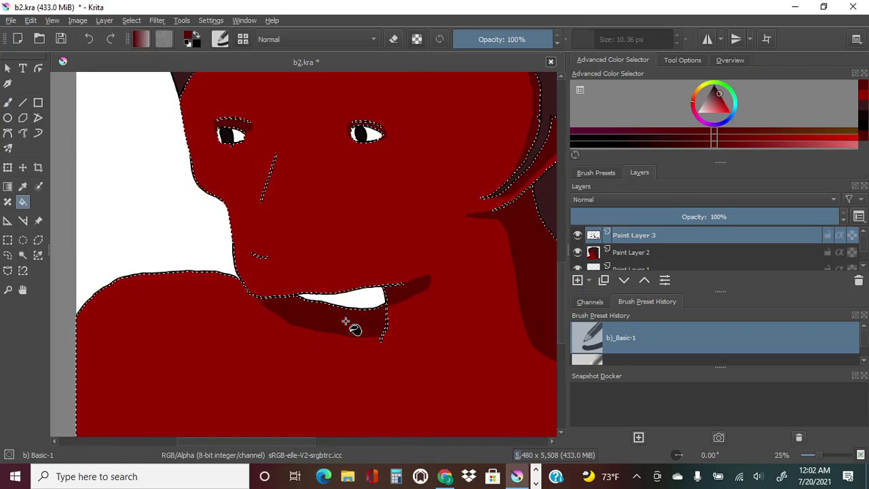
Pick a dark maroon colour and clear the selection around the figure
{"action": "left_click", "coordinate": [800, 449]}
{"action": "left_click", "coordinate": [813, 441]}
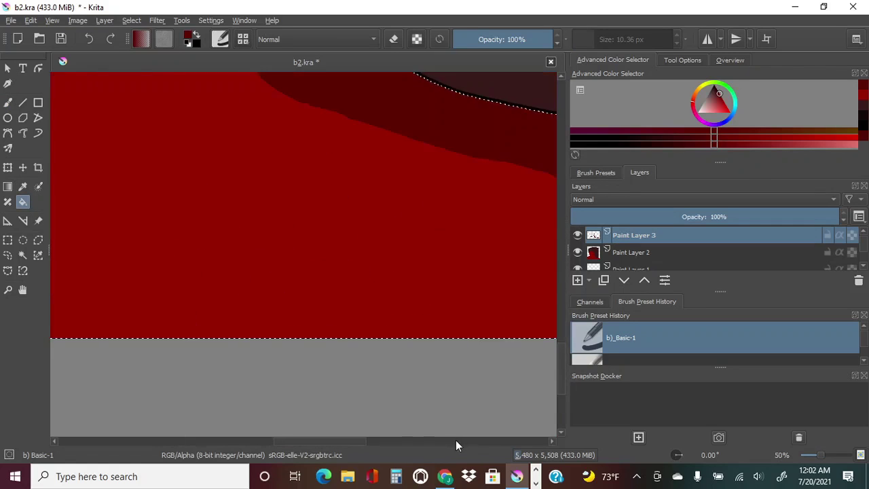
{"action": "left_click", "coordinate": [455, 441]}
{"action": "key", "text": "b"}
{"action": "key", "text": "2"}
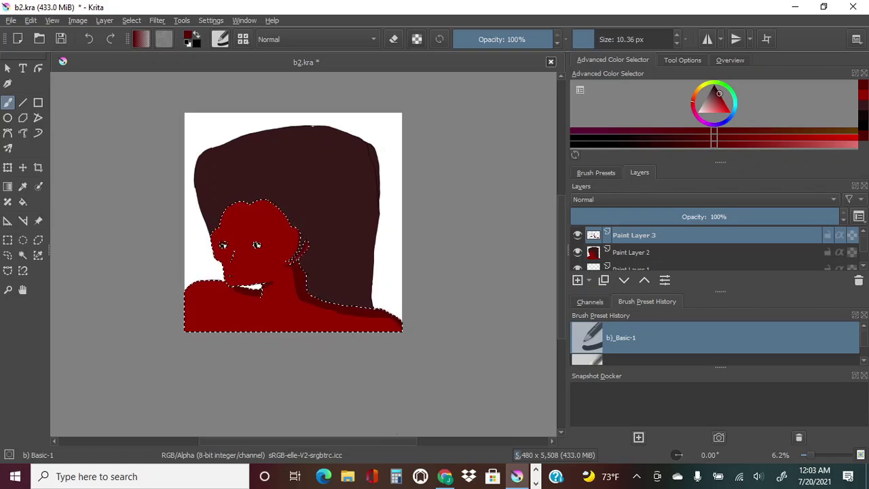
{"action": "left_click", "coordinate": [865, 116]}
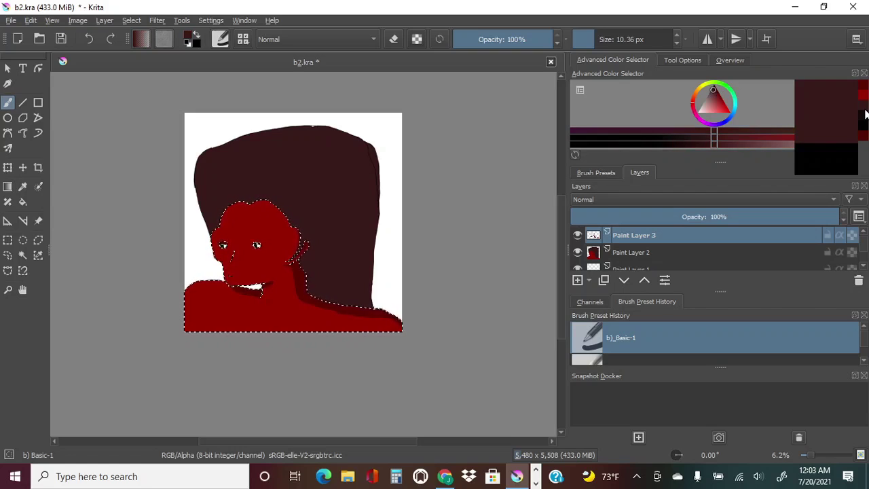
{"action": "key", "text": "ctrl+shift+a"}
{"action": "left_click", "coordinate": [375, 125]}
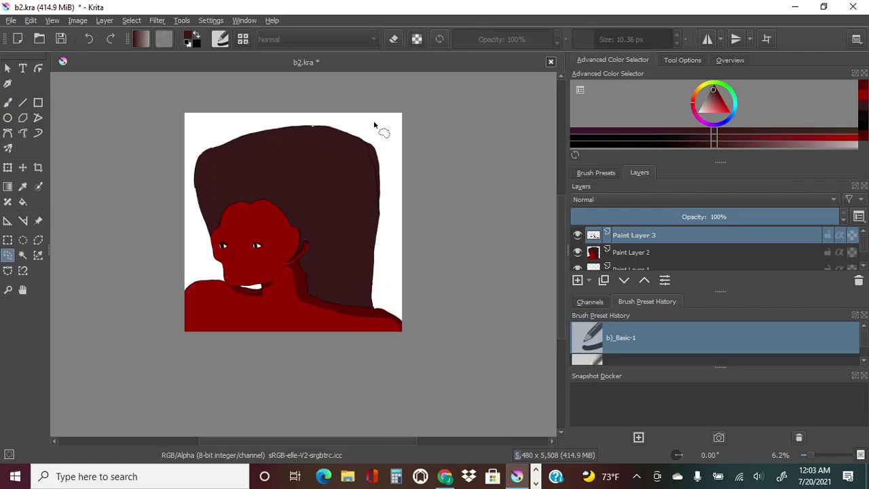
Try a dark mark and a darker fill on the hair, undoing both
{"action": "left_click_drag", "start_coordinate": [810, 455], "coordinate": [816, 455]}
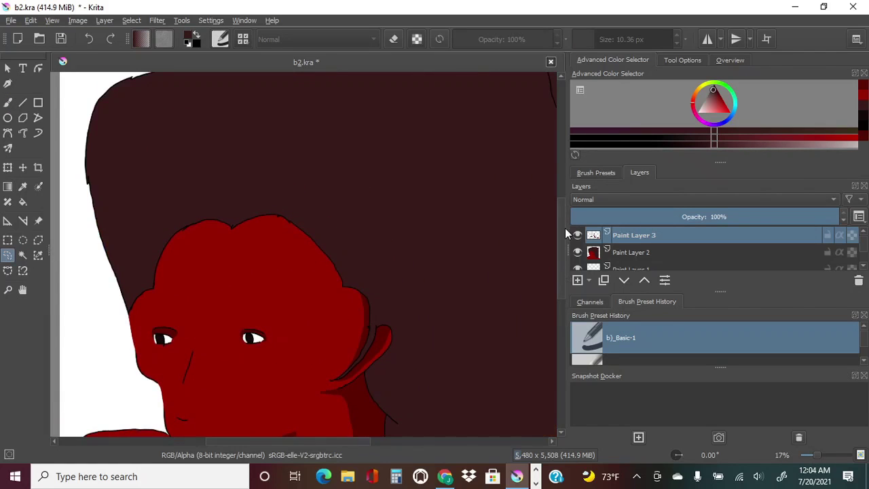
{"action": "mouse_move", "coordinate": [608, 74]}
{"action": "left_mouse_down"}
{"action": "mouse_move", "coordinate": [400, 171]}
{"action": "mouse_move", "coordinate": [253, 56]}
{"action": "left_mouse_up"}
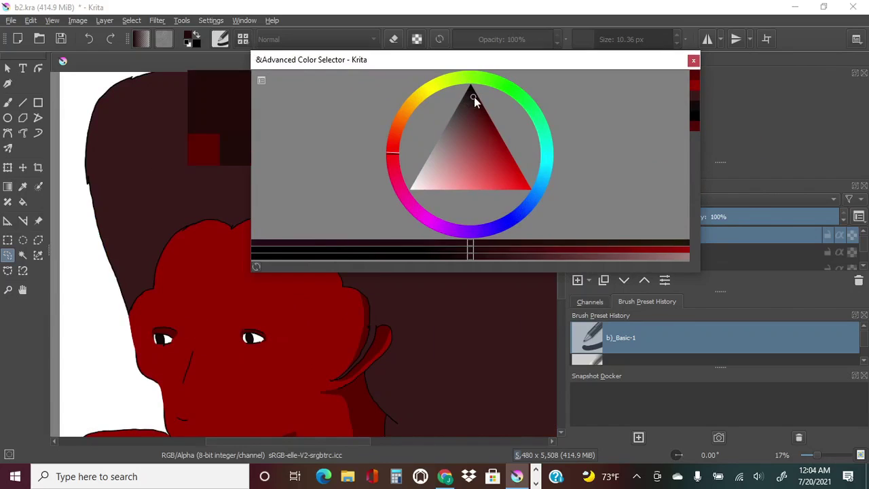
{"action": "double_click", "coordinate": [474, 60]}
{"action": "left_click", "coordinate": [8, 102]}
{"action": "scroll", "coordinate": [351, 329], "scroll_direction": "left", "scroll_amount": 2}
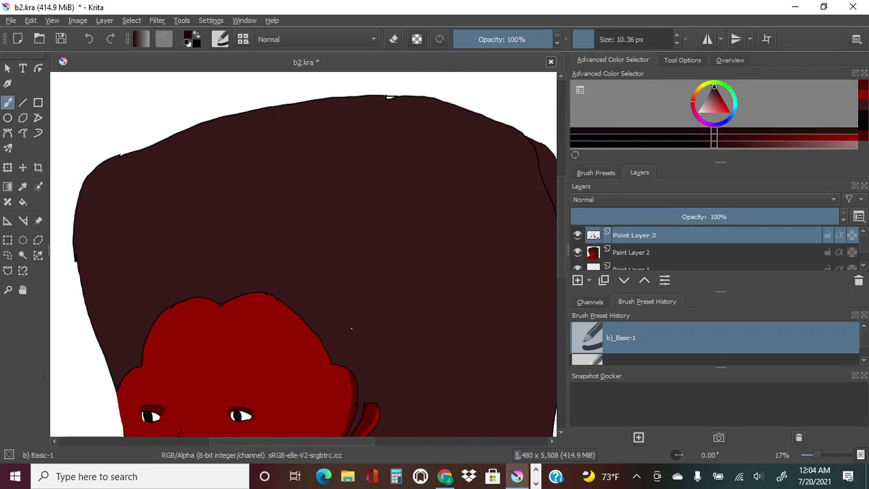
{"action": "left_click", "coordinate": [351, 232]}
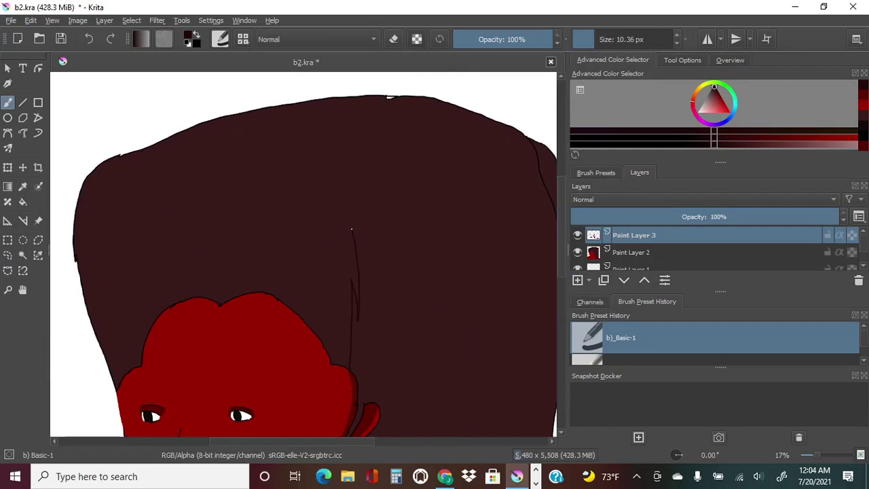
{"action": "key", "text": "ctrl+z"}
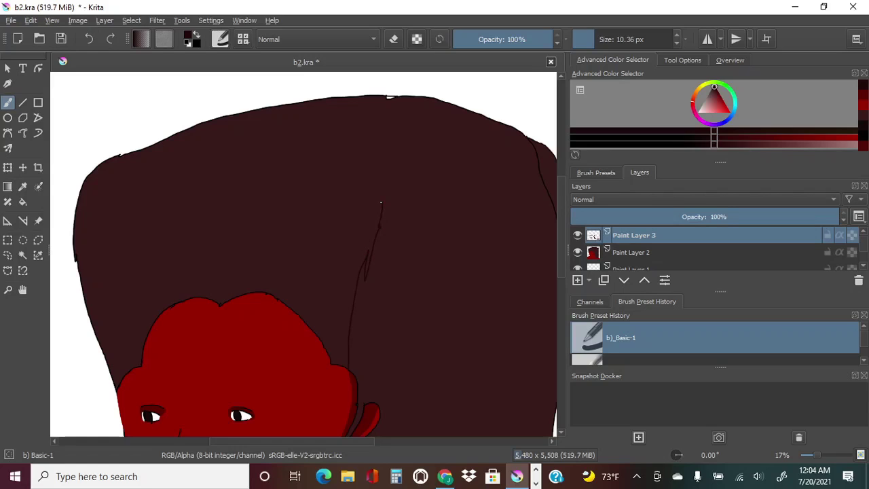
{"action": "scroll", "coordinate": [559, 214], "scroll_direction": "down", "scroll_amount": 1}
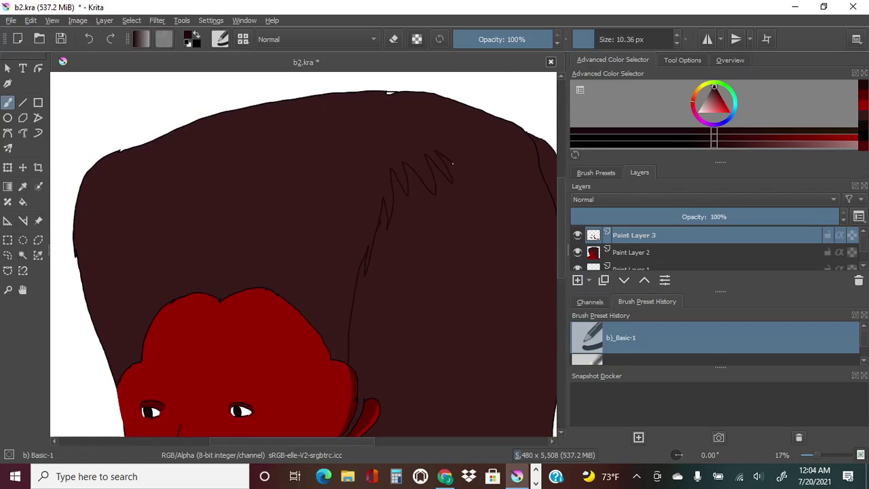
{"action": "key", "text": "minus"}
{"action": "key", "text": "minus"}
{"action": "key", "text": "minus"}
{"action": "key", "text": "f"}
{"action": "left_click", "coordinate": [379, 287]}
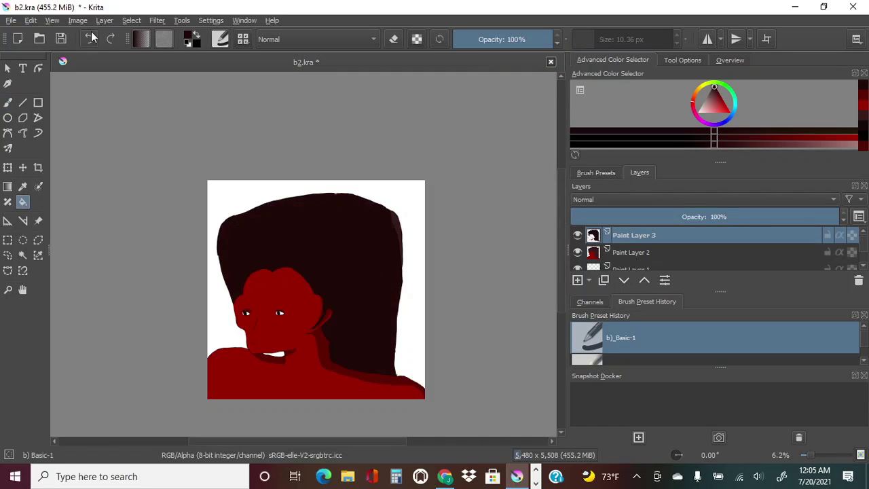
{"action": "left_click", "coordinate": [88, 39]}
Draw jagged strand outlines across the hair with the freehand brush
{"action": "left_click", "coordinate": [812, 455]}
{"action": "key", "text": "b"}
{"action": "scroll", "coordinate": [561, 215], "scroll_direction": "up", "scroll_amount": 2}
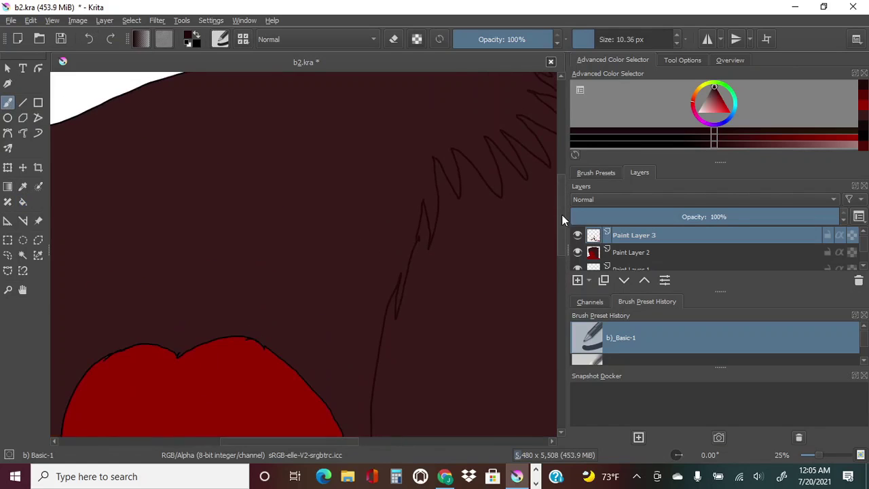
{"action": "left_click_drag", "start_coordinate": [326, 441], "coordinate": [366, 441]}
{"action": "left_click_drag", "start_coordinate": [562, 220], "coordinate": [561, 231]}
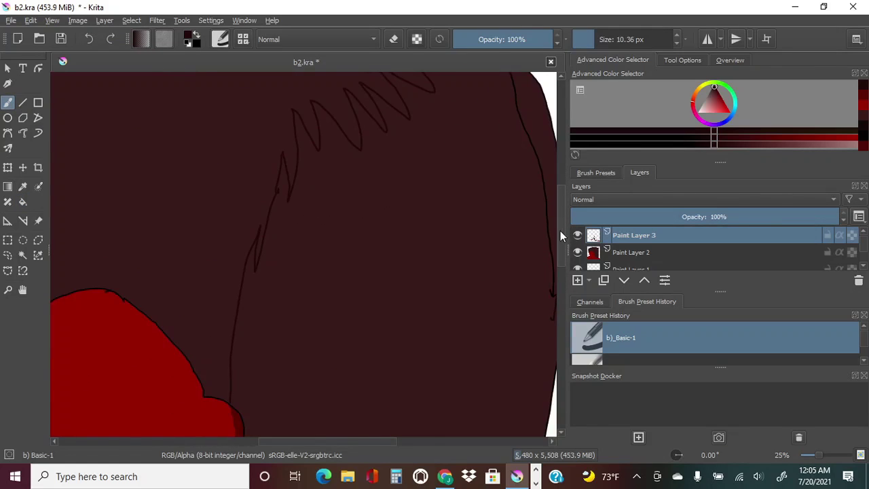
{"action": "key", "text": "plus"}
{"action": "key", "text": "plus"}
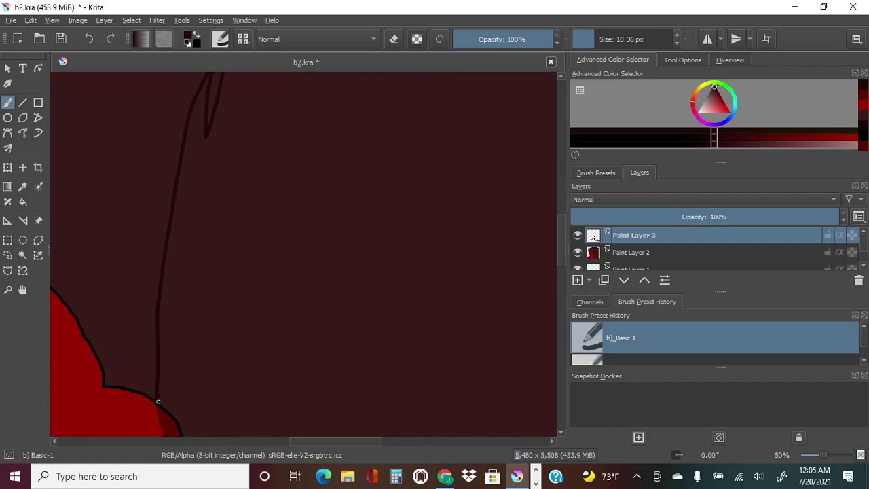
{"action": "left_click_drag", "start_coordinate": [559, 231], "coordinate": [562, 186]}
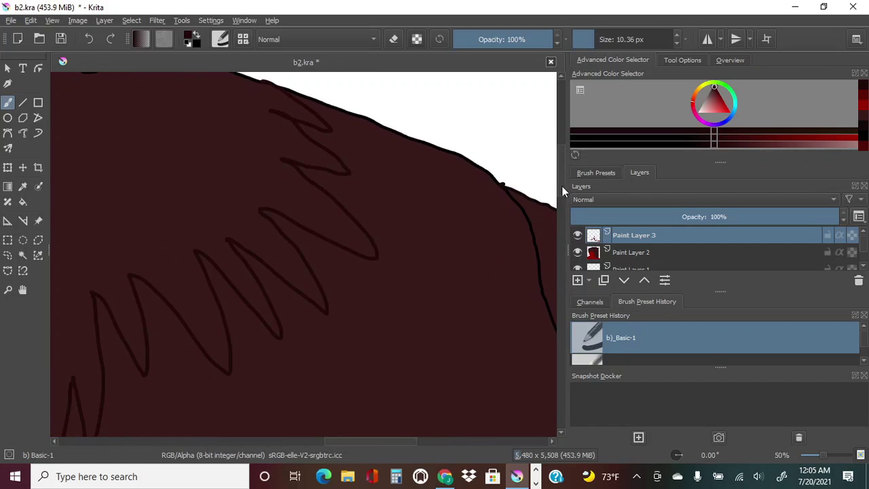
Fill the outlined right hair section with darker brown
{"action": "key", "text": "f"}
{"action": "left_click", "coordinate": [361, 335]}
{"action": "left_click_drag", "start_coordinate": [820, 452], "coordinate": [816, 452]}
{"action": "key", "text": "b"}
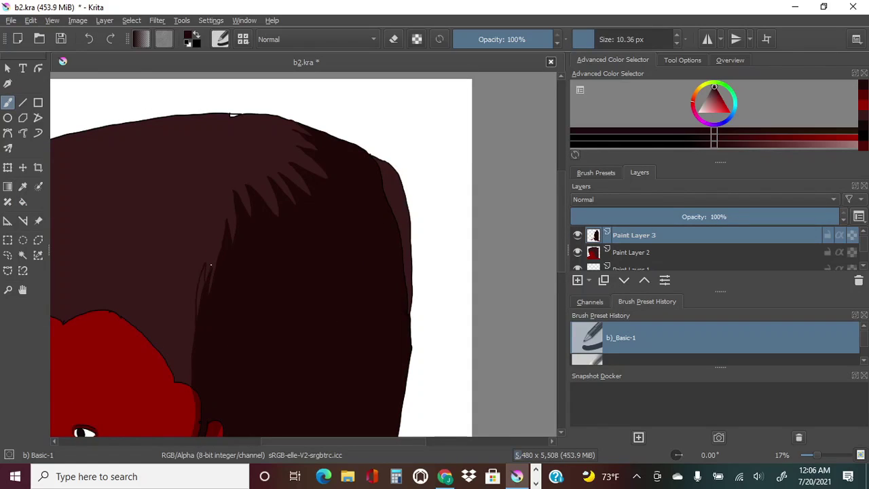
{"action": "key", "text": "f"}
{"action": "mouse_move", "coordinate": [817, 455]}
{"action": "left_mouse_down"}
{"action": "mouse_move", "coordinate": [805, 455]}
{"action": "mouse_move", "coordinate": [812, 459]}
{"action": "left_mouse_up"}
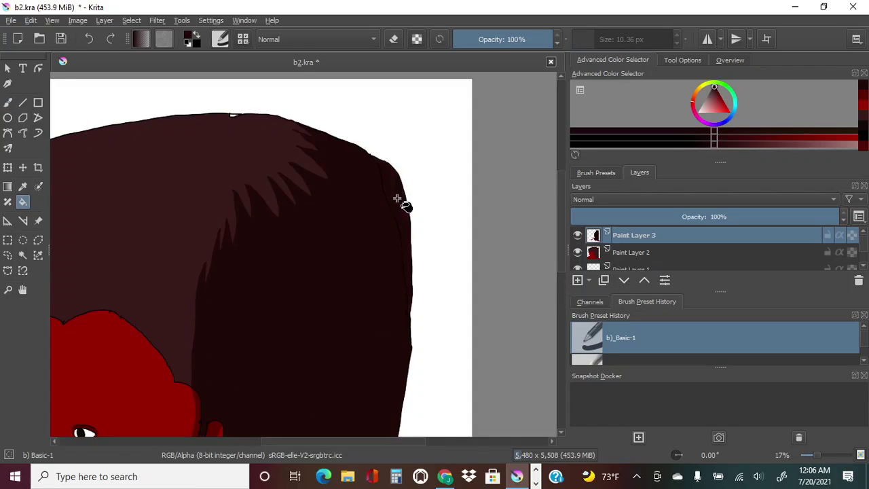
Select the whole hair region and sample its colour, docking the colour selector back in the panel
{"action": "left_click", "coordinate": [22, 255]}
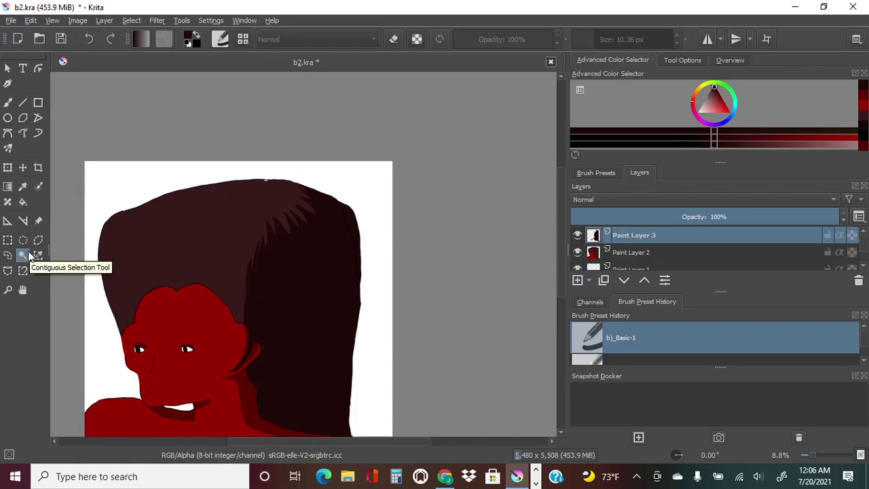
{"action": "left_click", "coordinate": [224, 241]}
{"action": "key", "text": "p"}
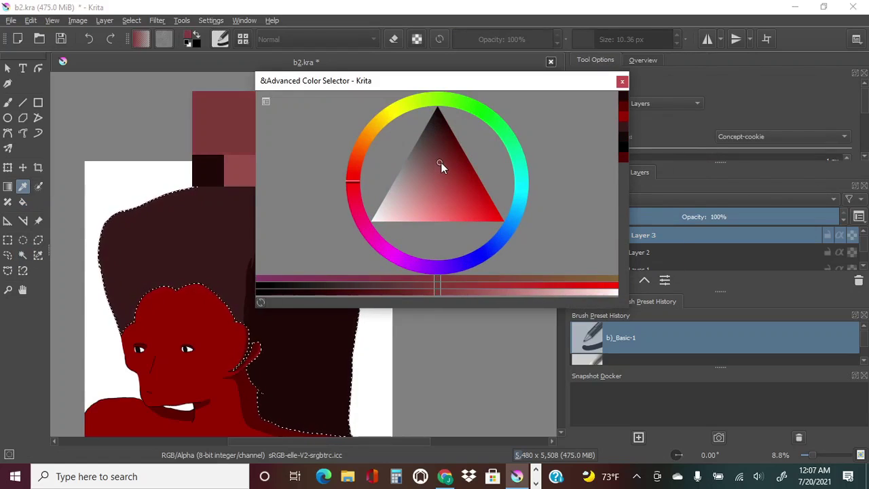
{"action": "left_click_drag", "start_coordinate": [447, 80], "coordinate": [671, 75]}
{"action": "left_click_drag", "start_coordinate": [805, 455], "coordinate": [814, 450]}
{"action": "left_click", "coordinate": [8, 103]}
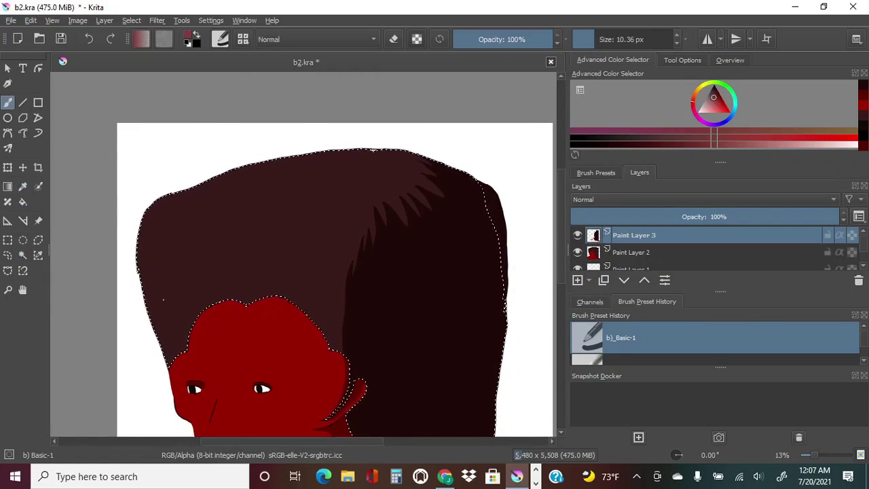
Draw two light jagged strands across the upper-left hair
{"action": "mouse_move", "coordinate": [145, 302]}
{"action": "left_mouse_down"}
{"action": "mouse_move", "coordinate": [198, 233]}
{"action": "mouse_move", "coordinate": [314, 155]}
{"action": "left_mouse_up"}
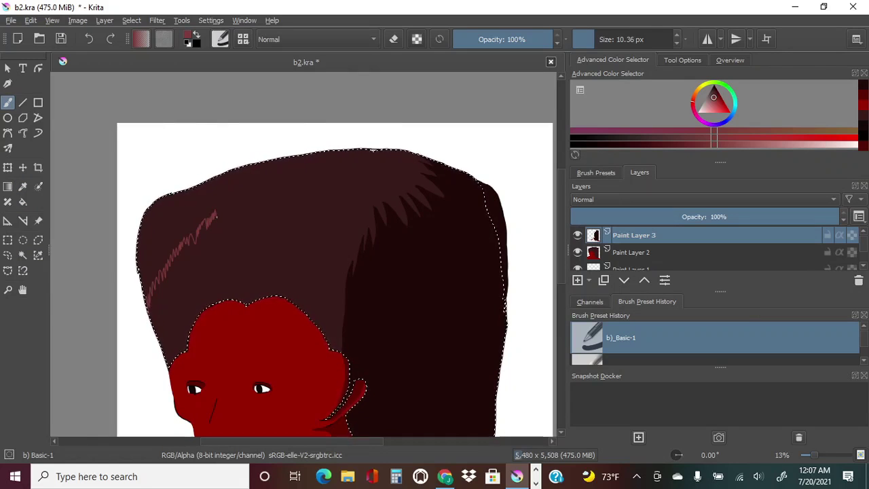
{"action": "left_click_drag", "start_coordinate": [178, 216], "coordinate": [193, 205]}
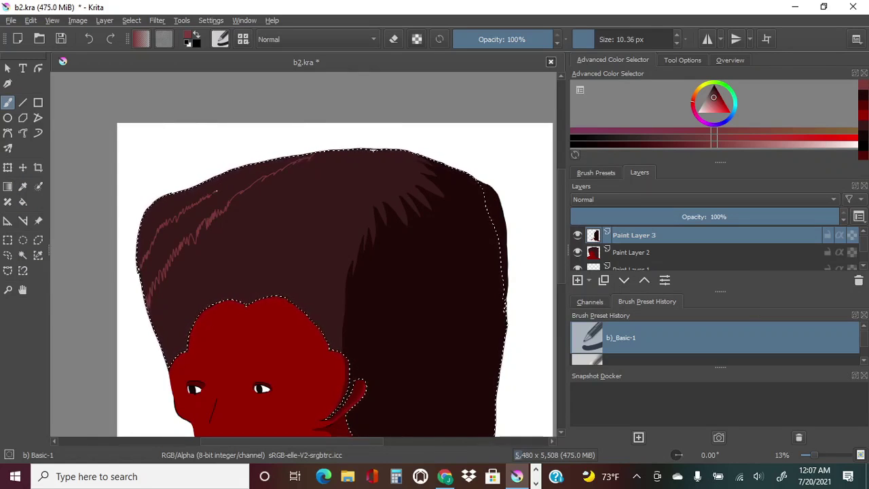
{"action": "key", "text": "f"}
{"action": "left_click", "coordinate": [213, 210]}
{"action": "left_click", "coordinate": [88, 39]}
{"action": "scroll", "coordinate": [306, 258], "scroll_direction": "up", "scroll_amount": 5}
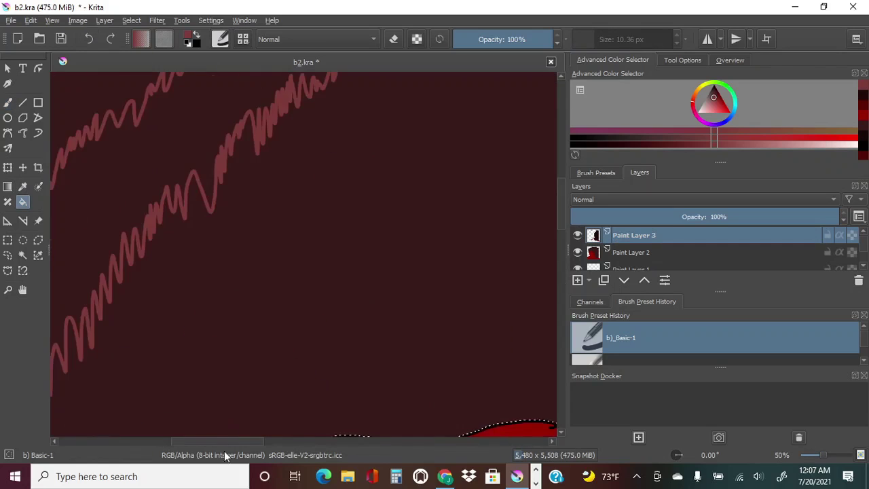
Fill the band between the strands lighter and paint a light stroke down one strand
{"action": "key", "text": "b"}
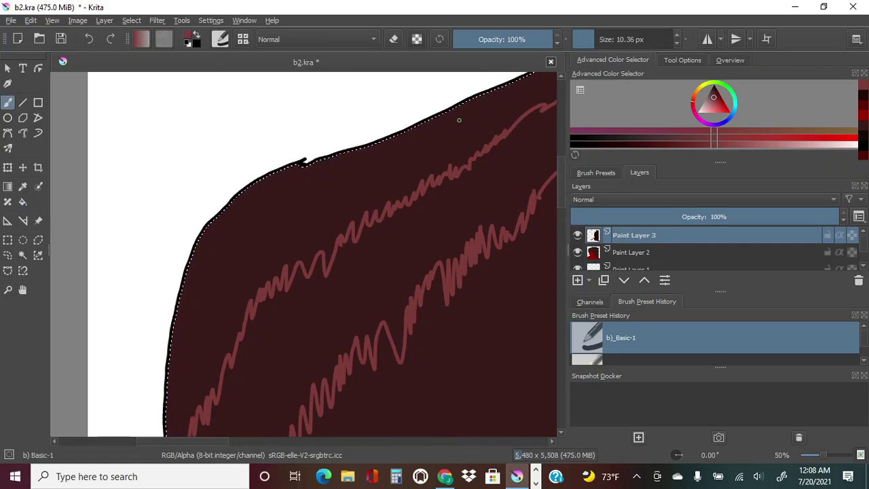
{"action": "key", "text": "f"}
{"action": "left_click", "coordinate": [483, 197]}
{"action": "left_click", "coordinate": [820, 461]}
{"action": "left_click_drag", "start_coordinate": [819, 461], "coordinate": [825, 455]}
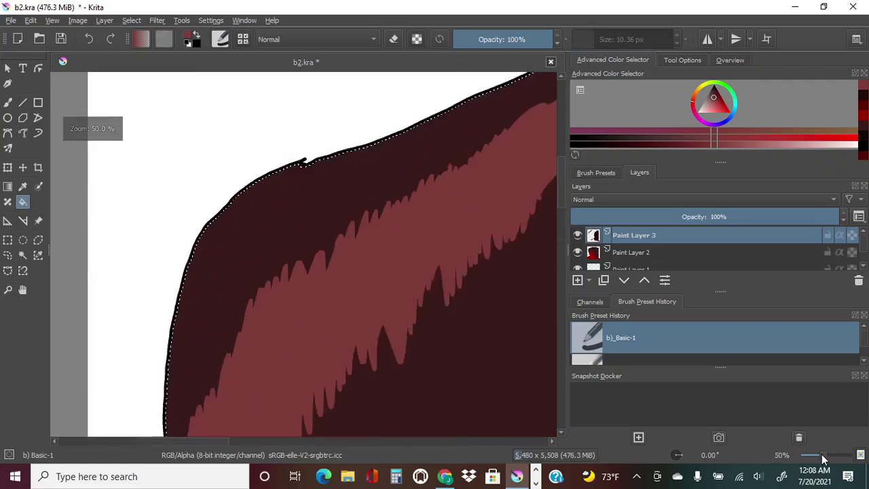
{"action": "left_click", "coordinate": [7, 103]}
{"action": "left_click_drag", "start_coordinate": [534, 219], "coordinate": [388, 334]}
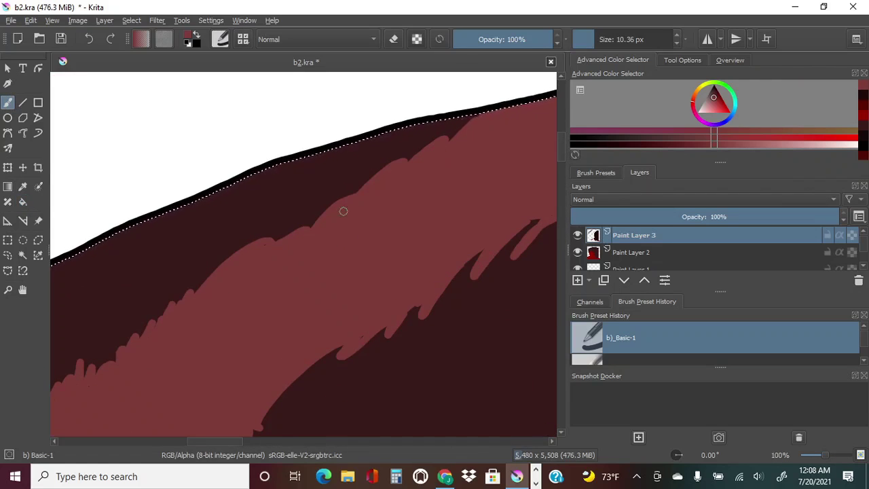
Zoom out to view the whole portrait and reset the selection and brush tools
{"action": "left_click", "coordinate": [804, 456]}
{"action": "scroll", "coordinate": [559, 254], "scroll_direction": "down", "scroll_amount": 2}
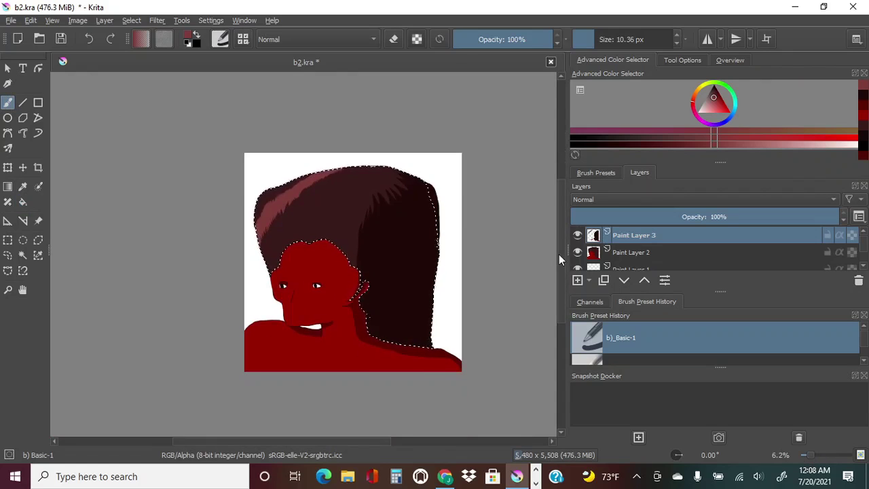
{"action": "left_click", "coordinate": [23, 255]}
{"action": "left_click", "coordinate": [340, 355]}
{"action": "left_click", "coordinate": [8, 103]}
Sample a pink-red and paint highlights on the forehead, temple and cheek
{"action": "key", "text": "p"}
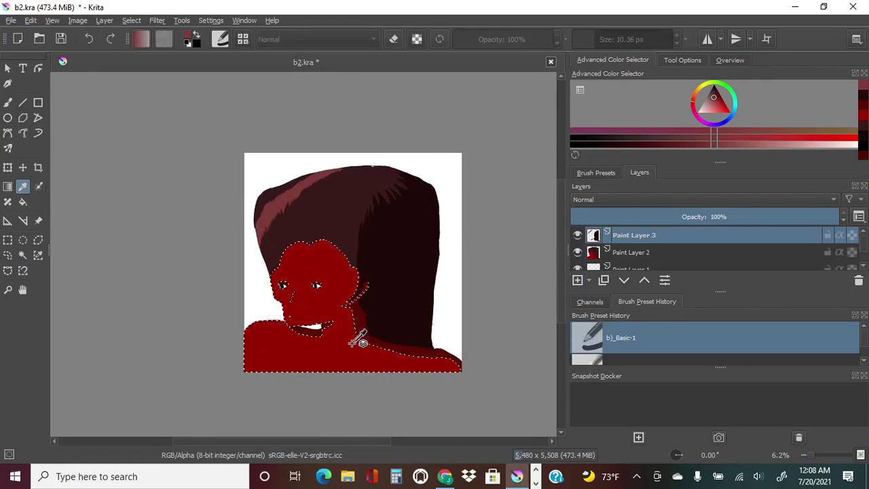
{"action": "left_click", "coordinate": [370, 301]}
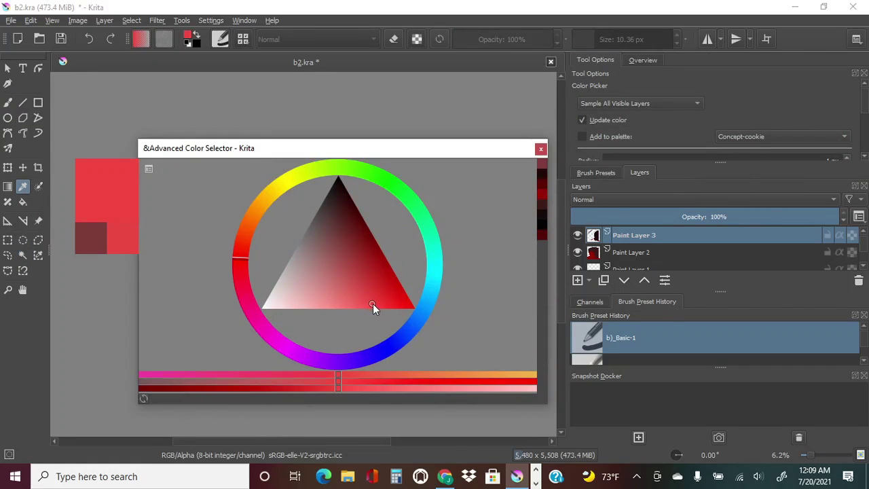
{"action": "key", "text": "b"}
{"action": "scroll", "coordinate": [243, 235], "scroll_direction": "up", "scroll_amount": 4}
{"action": "left_click_drag", "start_coordinate": [243, 235], "coordinate": [235, 279]}
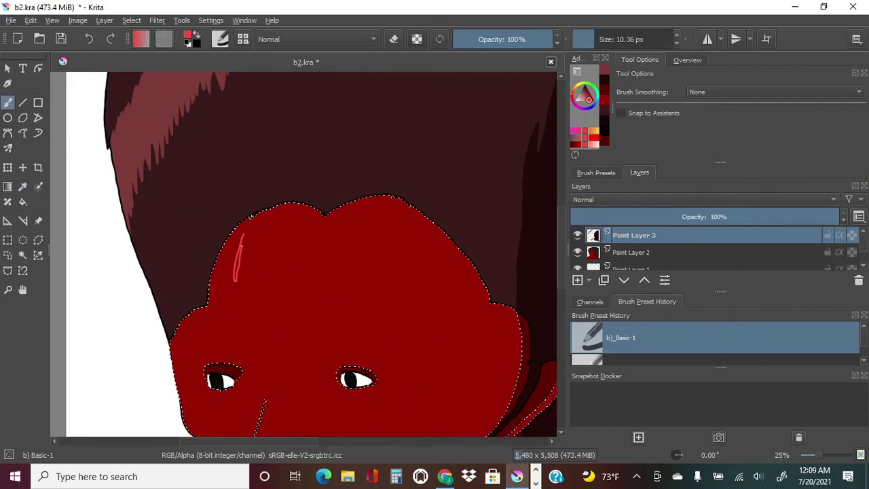
{"action": "scroll", "coordinate": [557, 250], "scroll_direction": "down", "scroll_amount": 3}
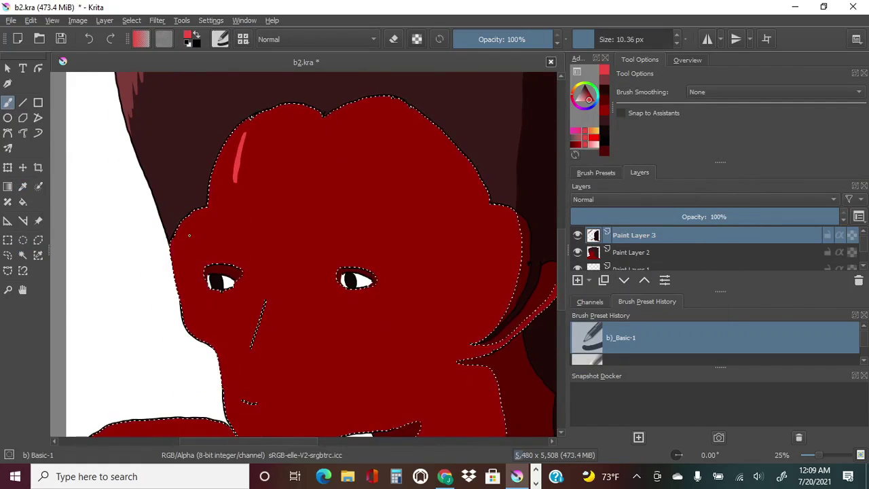
{"action": "left_click_drag", "start_coordinate": [189, 243], "coordinate": [189, 267]}
{"action": "left_click_drag", "start_coordinate": [203, 305], "coordinate": [219, 308]}
Retouch the cheek blush using darker and brighter reds from the colour selector
{"action": "key", "text": "f"}
{"action": "left_click", "coordinate": [580, 60]}
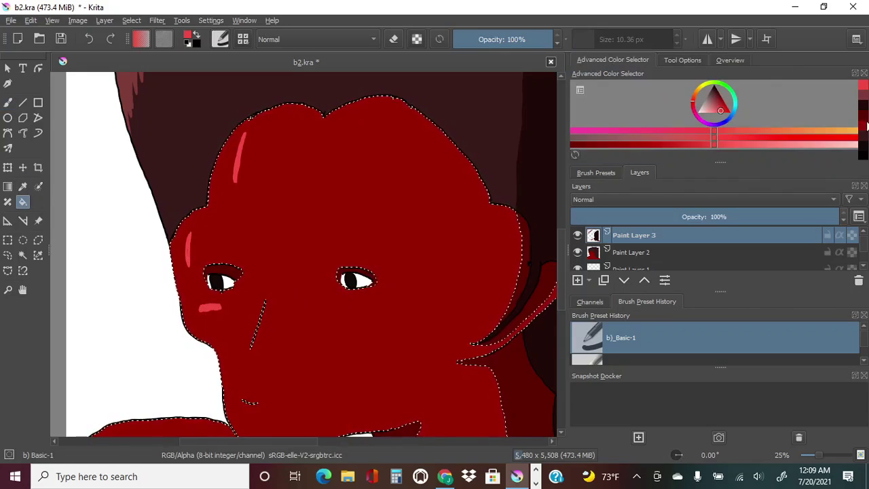
{"action": "left_click", "coordinate": [865, 125]}
{"action": "left_click", "coordinate": [8, 102]}
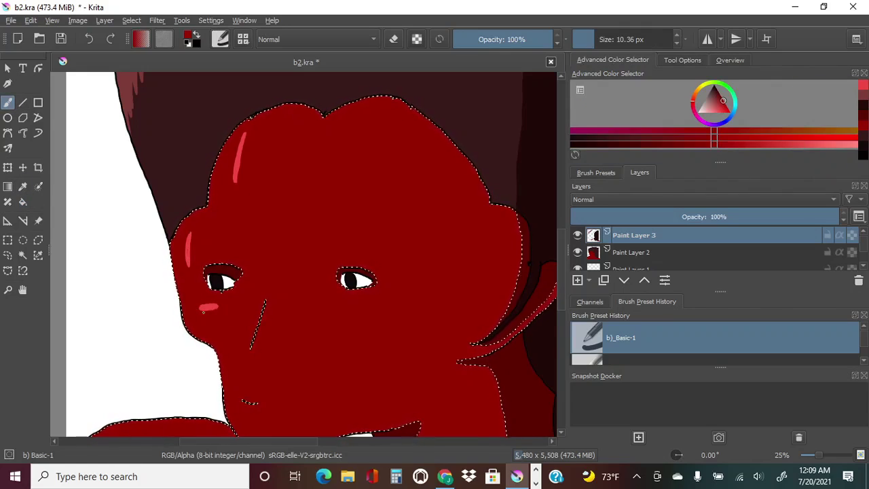
{"action": "left_click_drag", "start_coordinate": [202, 311], "coordinate": [205, 294]}
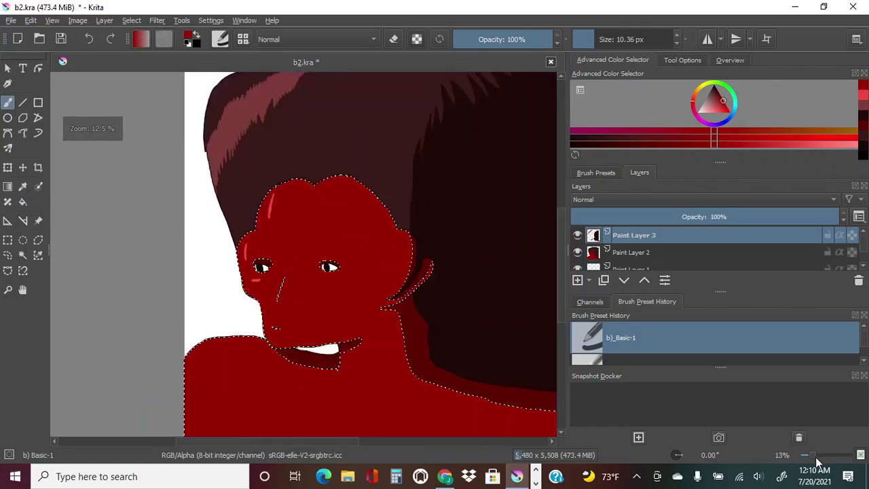
{"action": "left_click", "coordinate": [861, 95]}
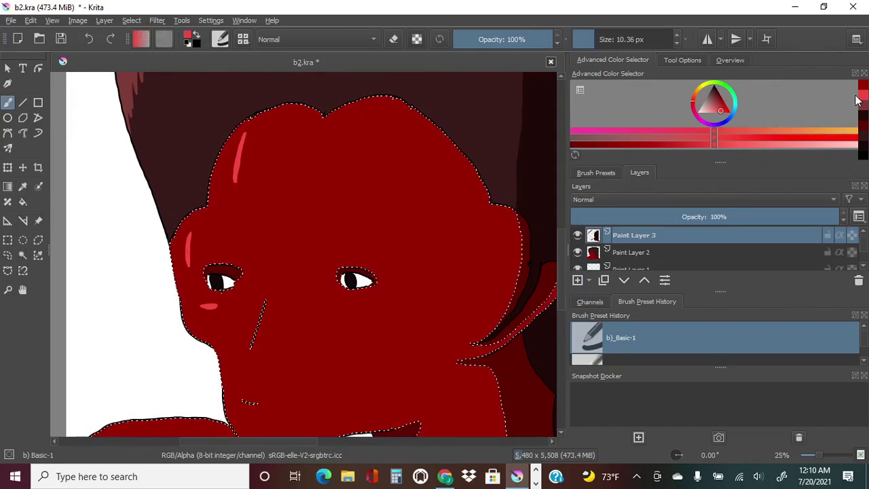
{"action": "left_click", "coordinate": [221, 304], "text": "ctrl"}
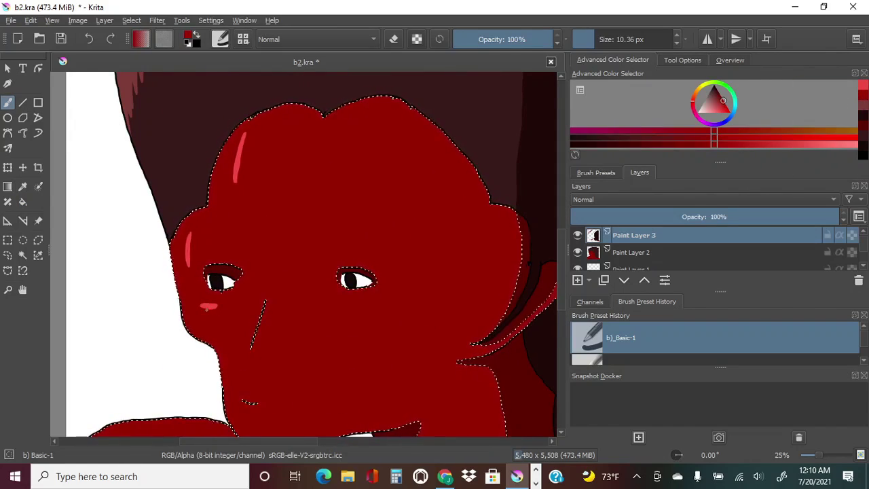
{"action": "left_click_drag", "start_coordinate": [819, 455], "coordinate": [813, 454]}
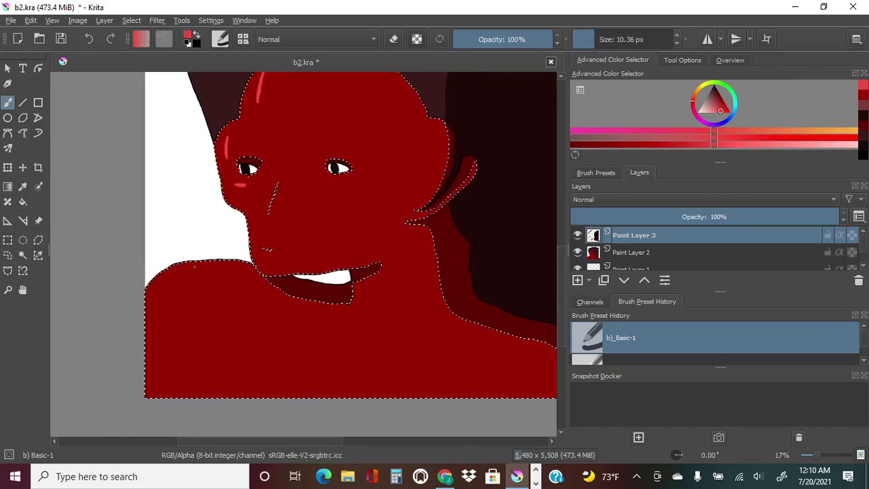
Paint pink highlight streaks along the shoulder top and its left edge, then zoom out
{"action": "left_click_drag", "start_coordinate": [193, 267], "coordinate": [243, 277]}
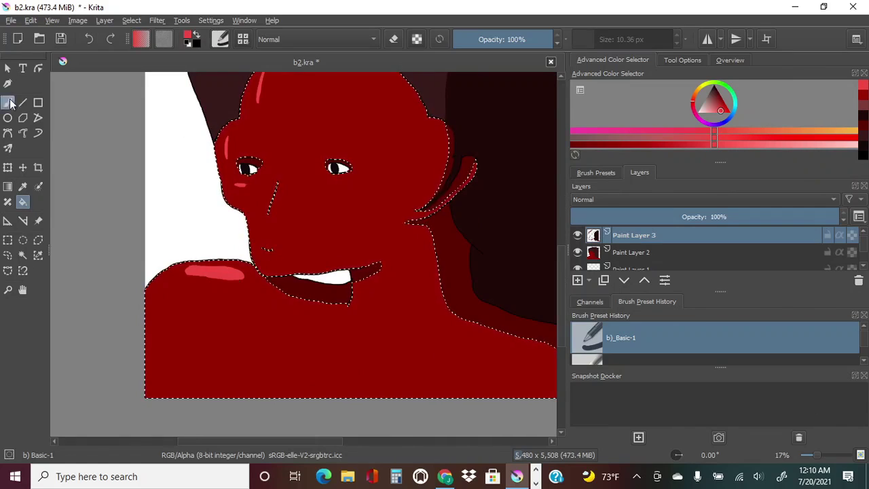
{"action": "left_click_drag", "start_coordinate": [150, 291], "coordinate": [148, 311]}
{"action": "scroll", "coordinate": [292, 253], "scroll_direction": "up", "scroll_amount": 2}
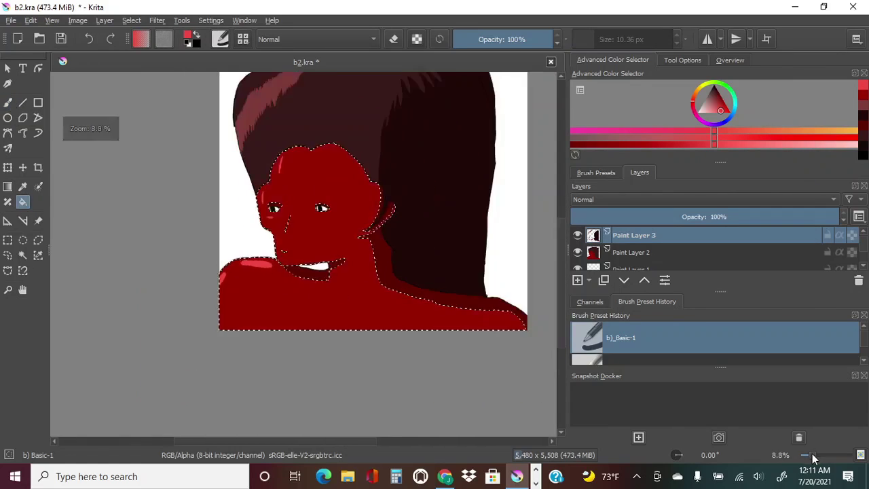
{"action": "left_click", "coordinate": [8, 103]}
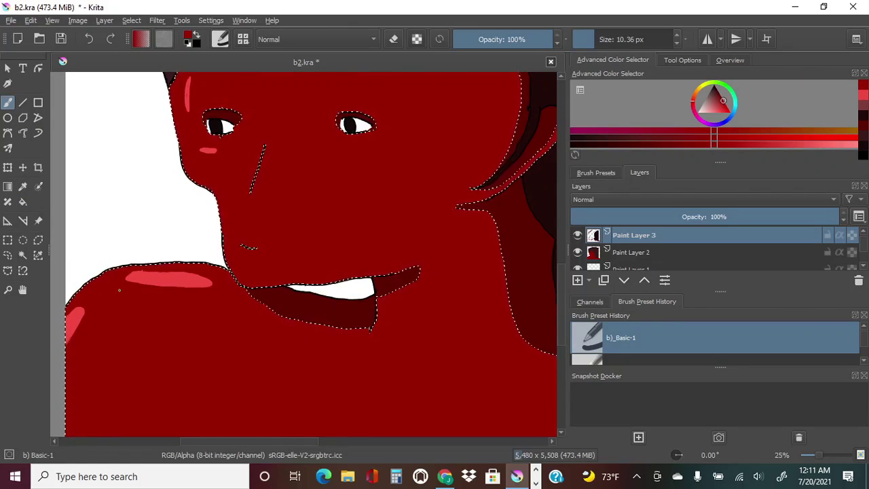
{"action": "left_click", "coordinate": [196, 272], "text": "ctrl"}
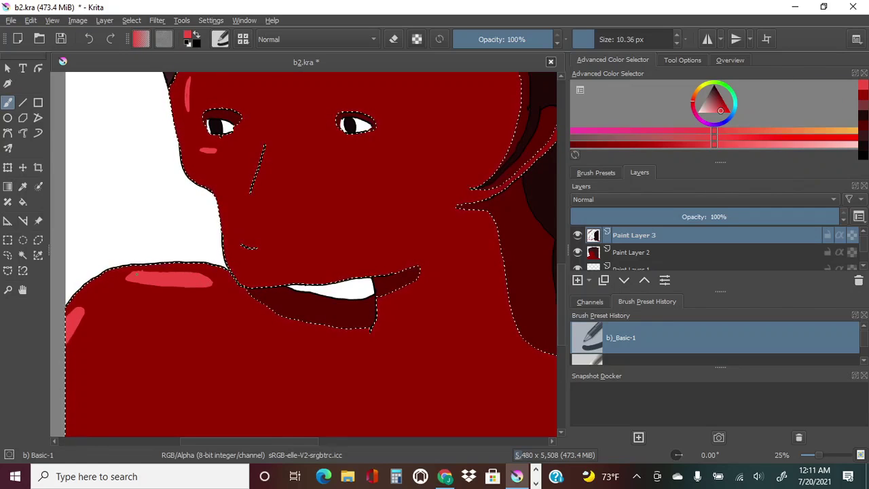
{"action": "left_click", "coordinate": [813, 456]}
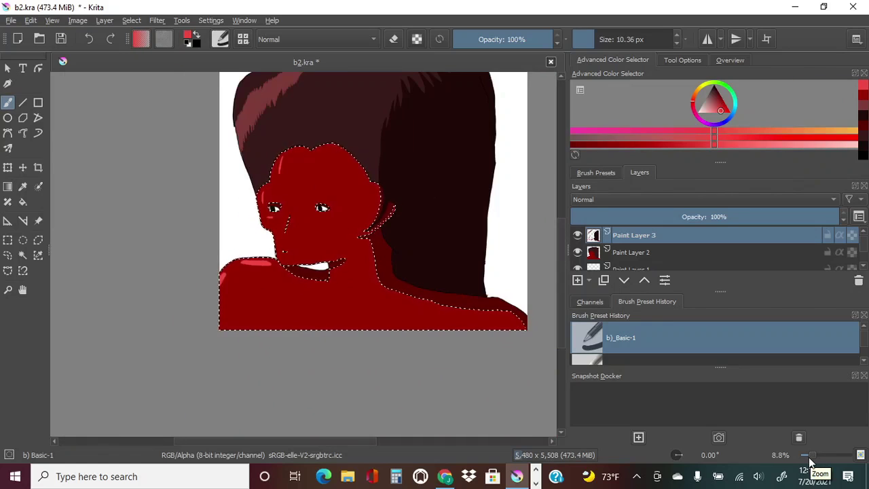
Sample a dark red and paint diagonal shadow strokes across the chest
{"action": "left_click", "coordinate": [390, 249], "text": "ctrl"}
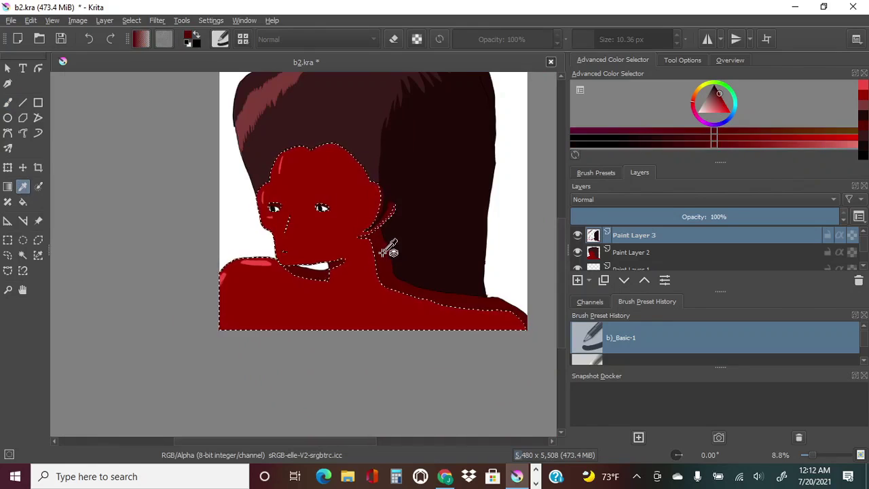
{"action": "left_click", "coordinate": [817, 457]}
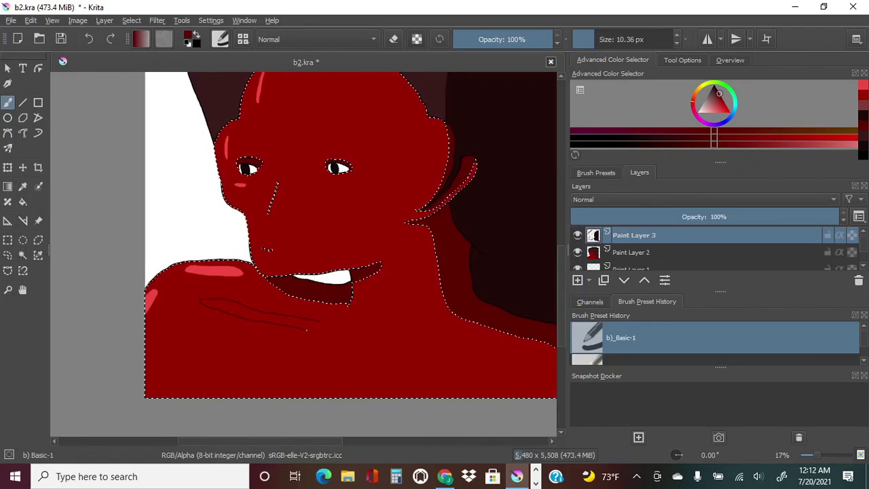
{"action": "left_click_drag", "start_coordinate": [203, 300], "coordinate": [316, 332]}
{"action": "left_click_drag", "start_coordinate": [332, 441], "coordinate": [375, 440]}
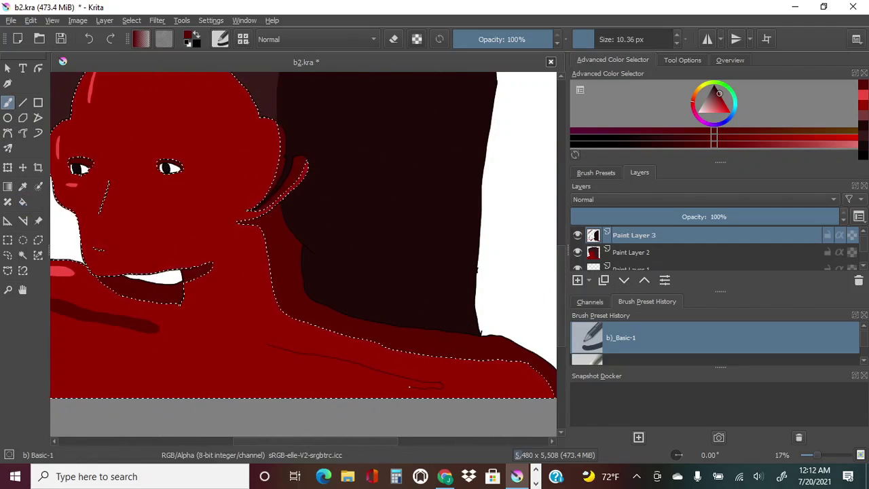
{"action": "left_click_drag", "start_coordinate": [264, 344], "coordinate": [441, 385]}
Check the whole image, then paint a long dark shadow across the lower shoulder
{"action": "key", "text": "f"}
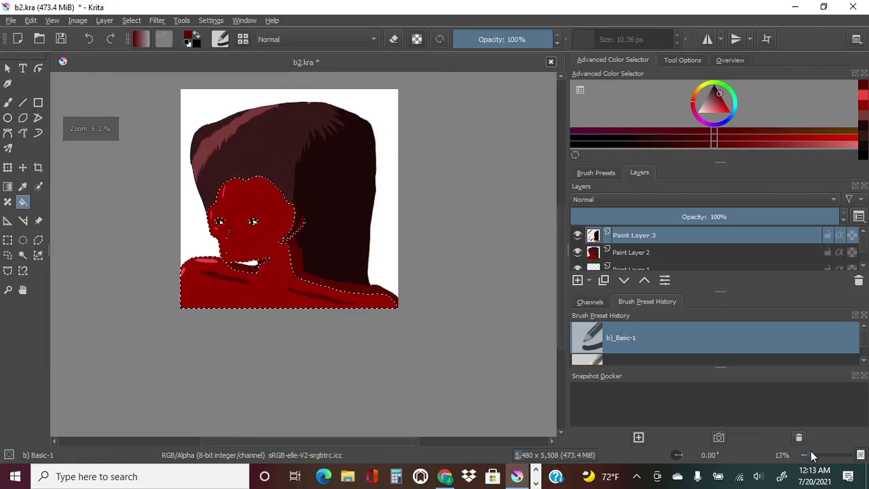
{"action": "left_click", "coordinate": [809, 455]}
{"action": "left_click", "coordinate": [816, 455]}
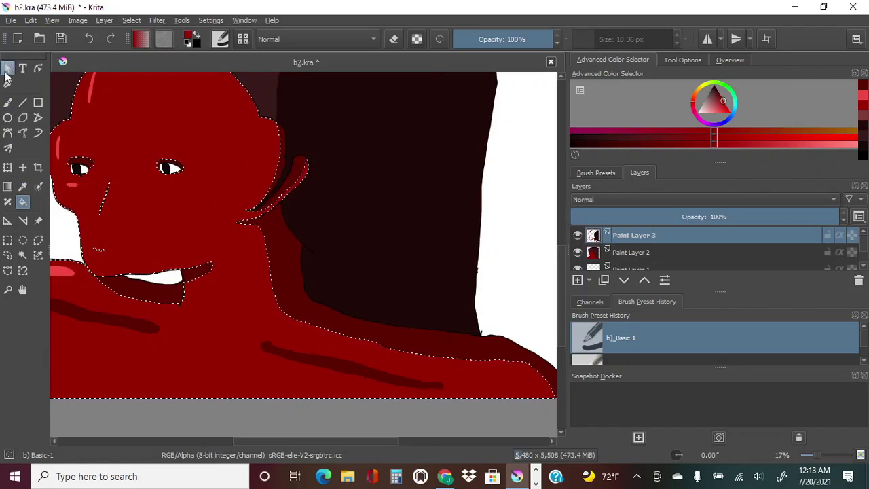
{"action": "key", "text": "b"}
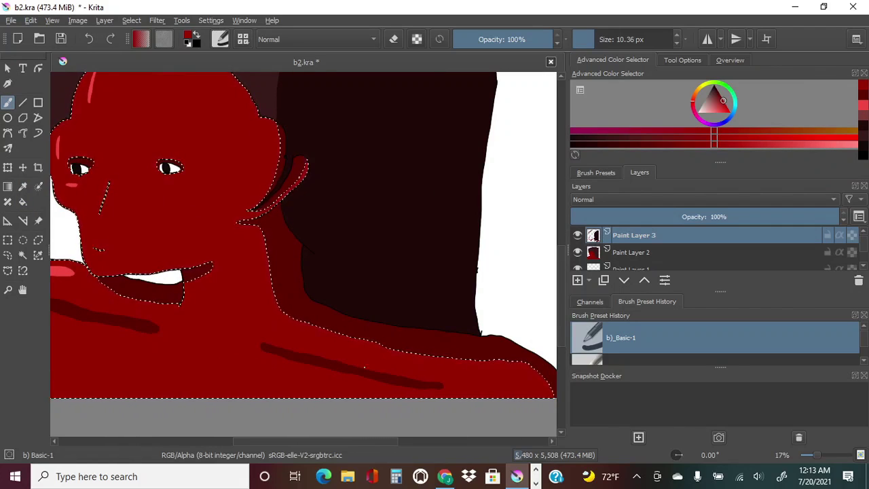
{"action": "left_click_drag", "start_coordinate": [364, 368], "coordinate": [438, 384]}
{"action": "left_click_drag", "start_coordinate": [383, 442], "coordinate": [339, 441]}
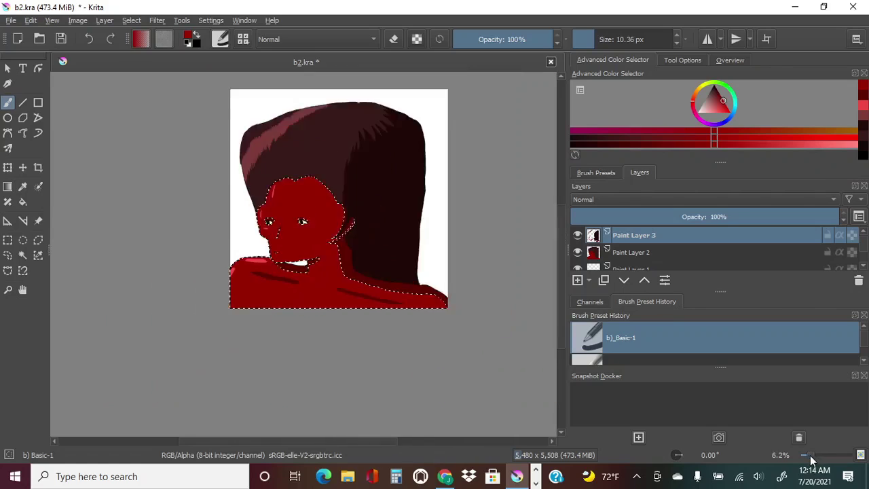
Zoom to the shoulder and undo the left end of the dark shoulder shadow stroke
{"action": "left_click_drag", "start_coordinate": [810, 455], "coordinate": [812, 449]}
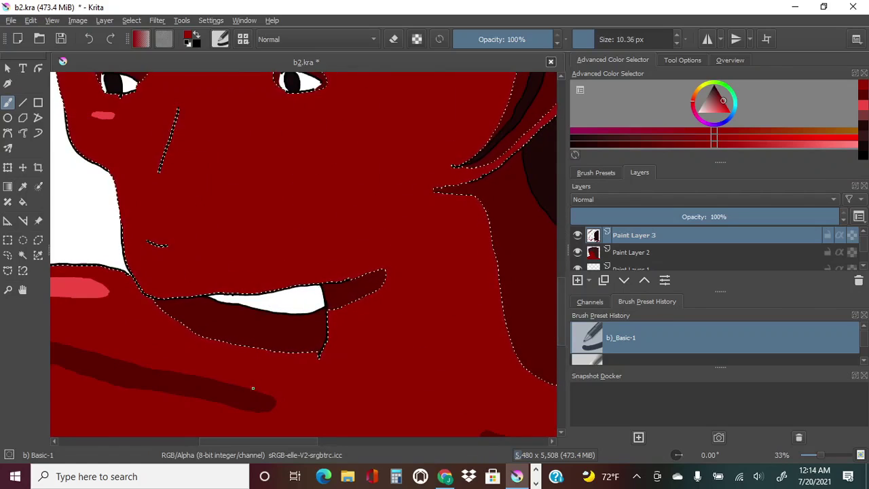
{"action": "left_click_drag", "start_coordinate": [819, 455], "coordinate": [805, 455]}
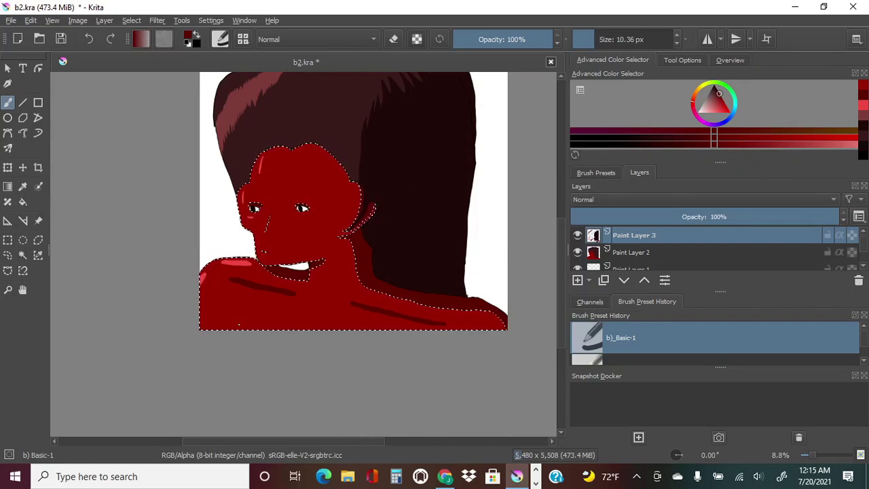
{"action": "key", "text": "plus"}
{"action": "key", "text": "plus"}
{"action": "key", "text": "plus"}
{"action": "left_click_drag", "start_coordinate": [562, 299], "coordinate": [563, 322]}
{"action": "left_click_drag", "start_coordinate": [318, 441], "coordinate": [288, 441]}
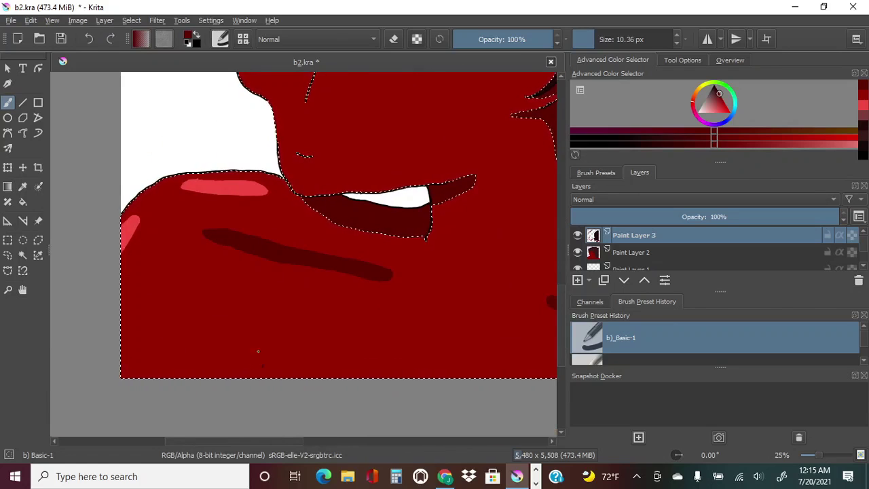
{"action": "left_click", "coordinate": [813, 455]}
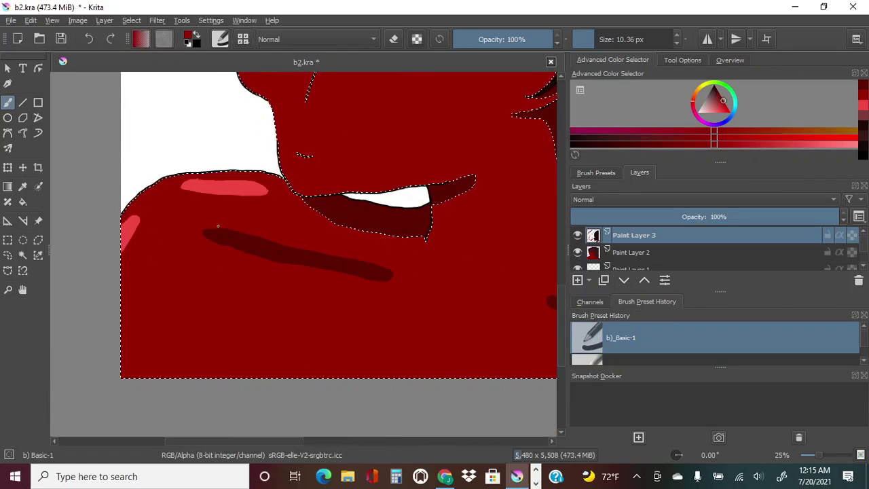
{"action": "key", "text": "ctrl+z"}
{"action": "scroll", "coordinate": [810, 453], "scroll_direction": "down", "scroll_amount": 2}
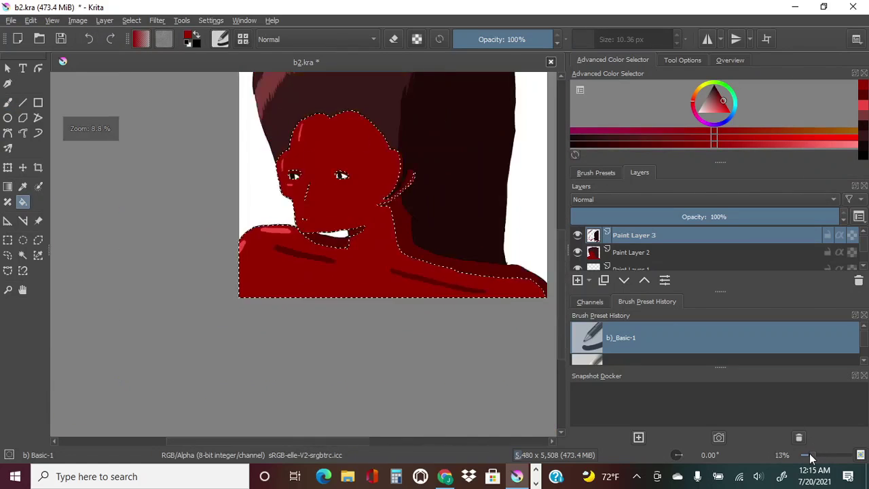
{"action": "scroll", "coordinate": [812, 449], "scroll_direction": "up", "scroll_amount": 2}
Fill a small dark-red patch near the bottom edge and zoom out to fit the figure
{"action": "key", "text": "f"}
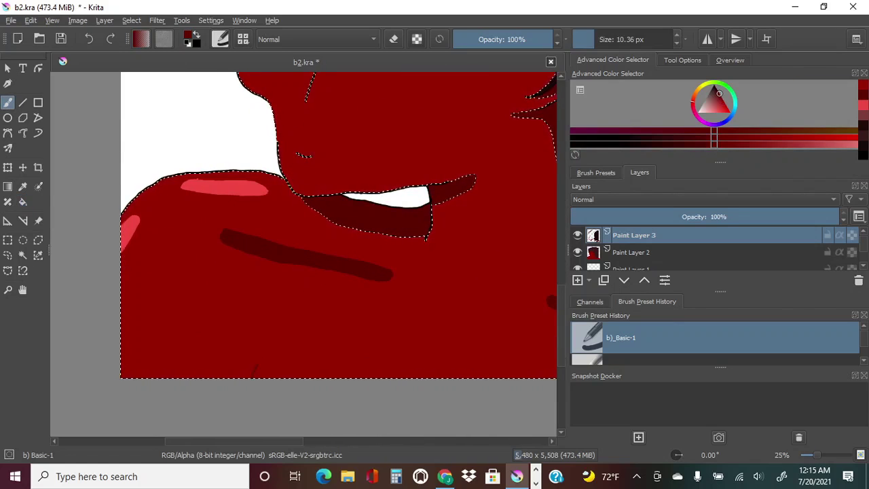
{"action": "left_click", "coordinate": [260, 367]}
{"action": "key", "text": "b"}
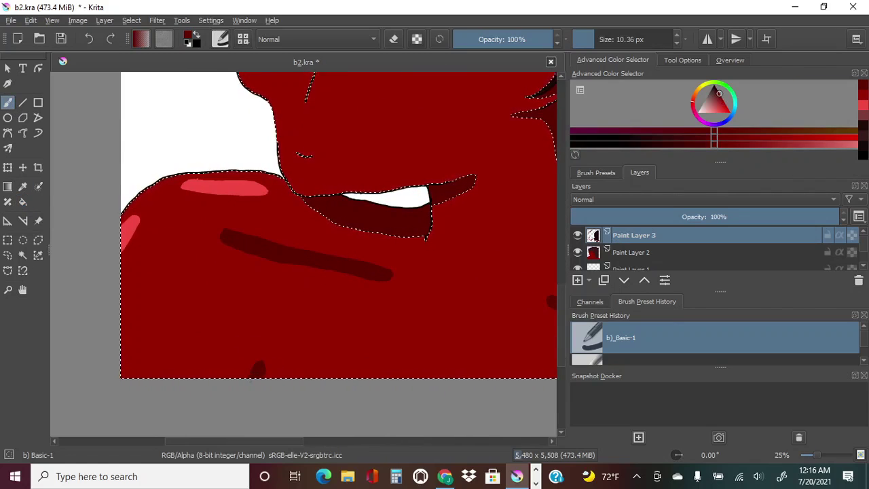
{"action": "scroll", "coordinate": [814, 458], "scroll_direction": "down", "scroll_amount": 2}
{"action": "scroll", "coordinate": [813, 458], "scroll_direction": "up", "scroll_amount": 1}
{"action": "scroll", "coordinate": [557, 241], "scroll_direction": "up", "scroll_amount": 1}
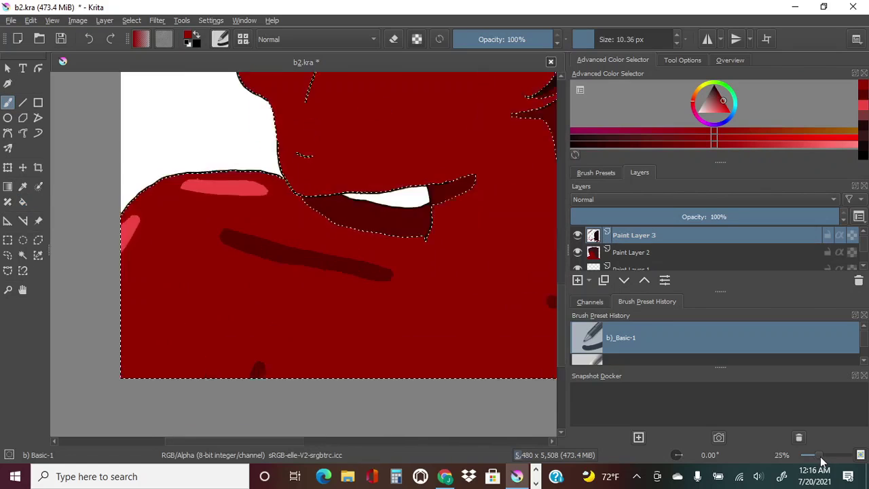
{"action": "scroll", "coordinate": [556, 241], "scroll_direction": "down", "scroll_amount": 3}
{"action": "scroll", "coordinate": [563, 240], "scroll_direction": "up", "scroll_amount": 3}
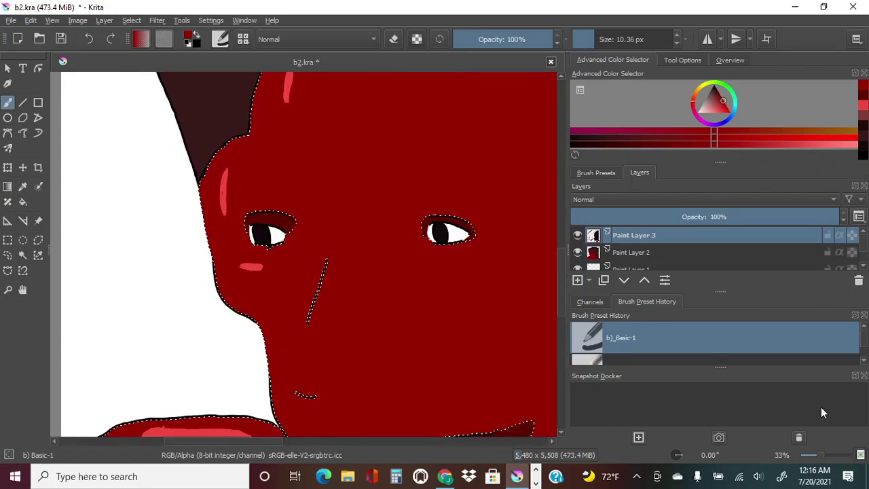
{"action": "scroll", "coordinate": [563, 272], "scroll_direction": "up", "scroll_amount": 1}
{"action": "scroll", "coordinate": [561, 302], "scroll_direction": "up", "scroll_amount": 1}
{"action": "scroll", "coordinate": [561, 301], "scroll_direction": "down", "scroll_amount": 2}
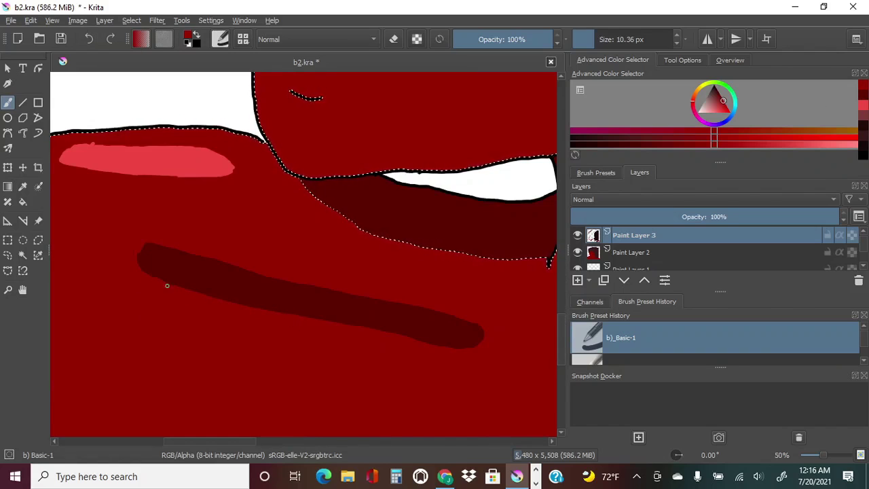
{"action": "left_click", "coordinate": [815, 462]}
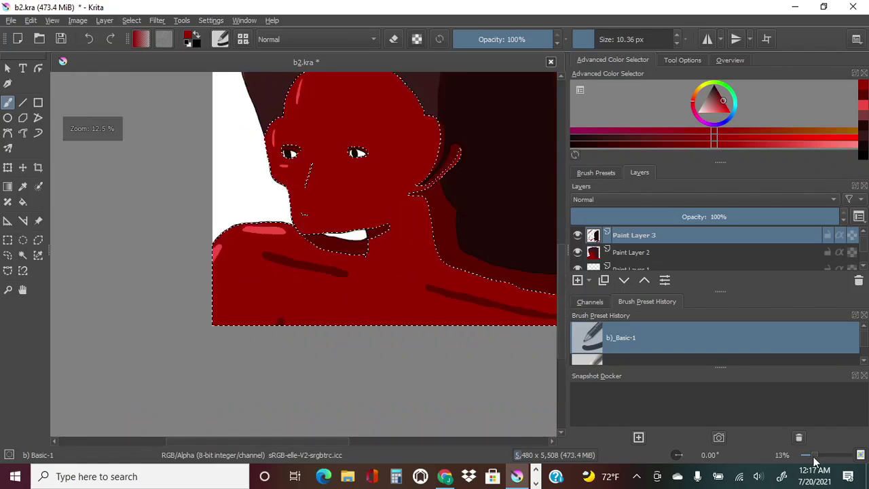
{"action": "left_click_drag", "start_coordinate": [815, 462], "coordinate": [806, 455]}
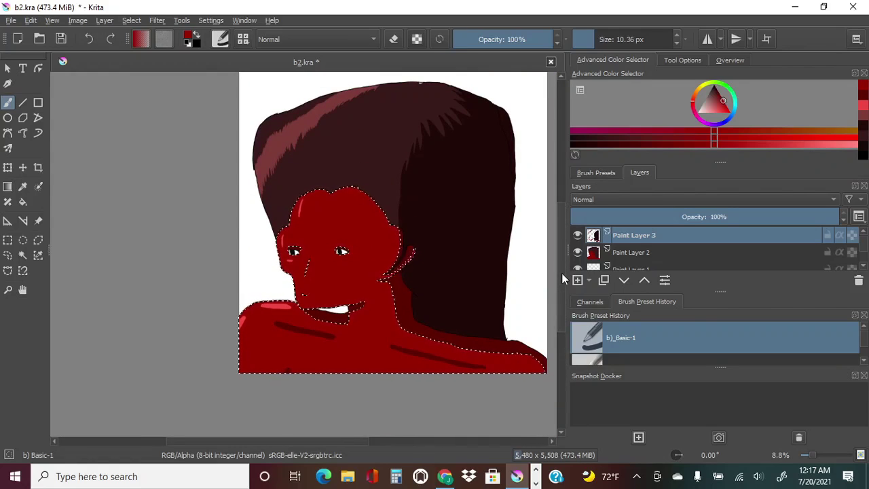
Clear the skin selection, add a new paint layer for shading, and zoom in on the face
{"action": "left_click", "coordinate": [8, 256]}
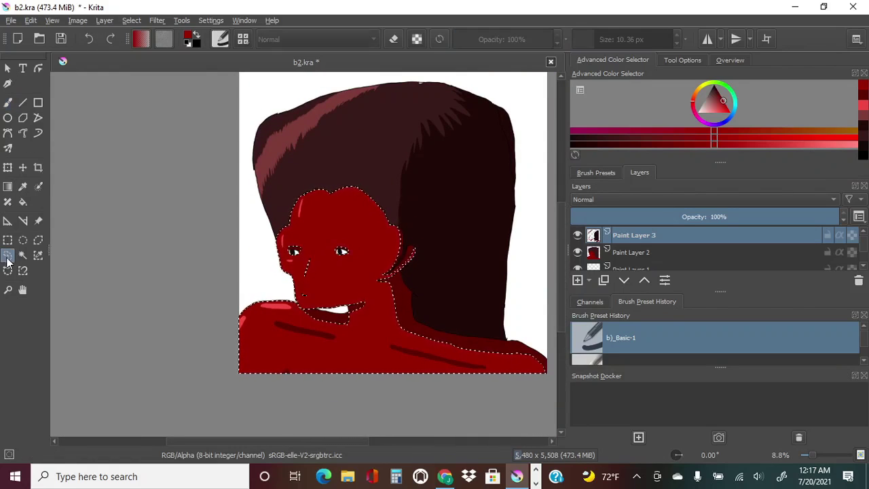
{"action": "left_click", "coordinate": [533, 122]}
{"action": "left_click", "coordinate": [807, 456]}
{"action": "left_click_drag", "start_coordinate": [319, 440], "coordinate": [358, 440]}
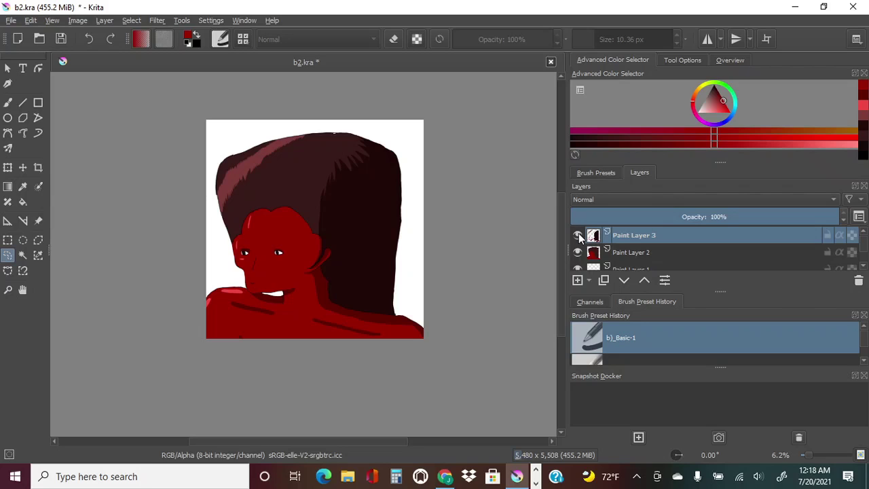
{"action": "key", "text": "plus"}
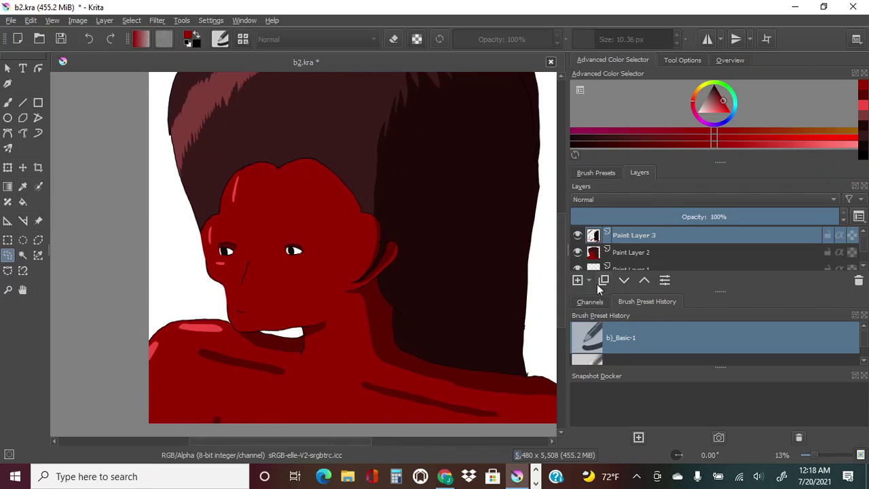
{"action": "key", "text": "Insert"}
{"action": "mouse_move", "coordinate": [608, 73]}
{"action": "left_mouse_down"}
{"action": "mouse_move", "coordinate": [321, 263]}
{"action": "mouse_move", "coordinate": [198, 107]}
{"action": "left_mouse_up"}
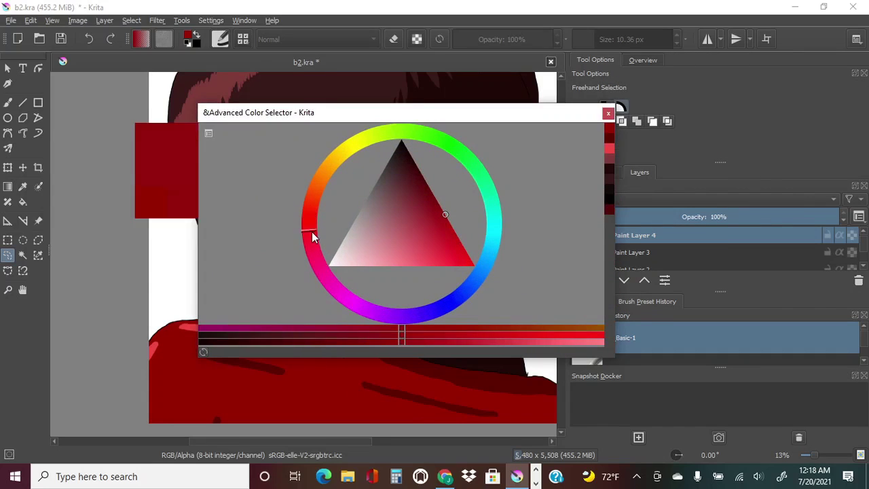
{"action": "left_click_drag", "start_coordinate": [806, 455], "coordinate": [819, 455]}
{"action": "key", "text": "plus"}
{"action": "key", "text": "plus"}
{"action": "scroll", "coordinate": [291, 305], "scroll_direction": "down", "scroll_amount": 3}
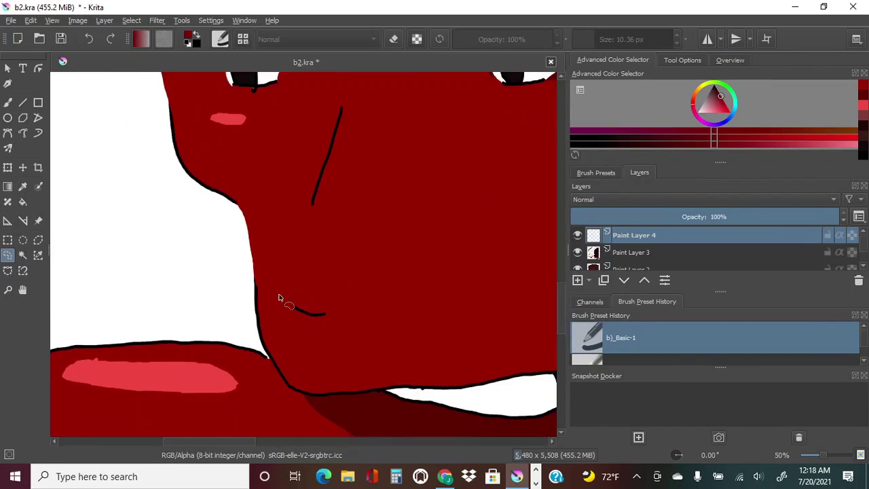
{"action": "key", "text": "b"}
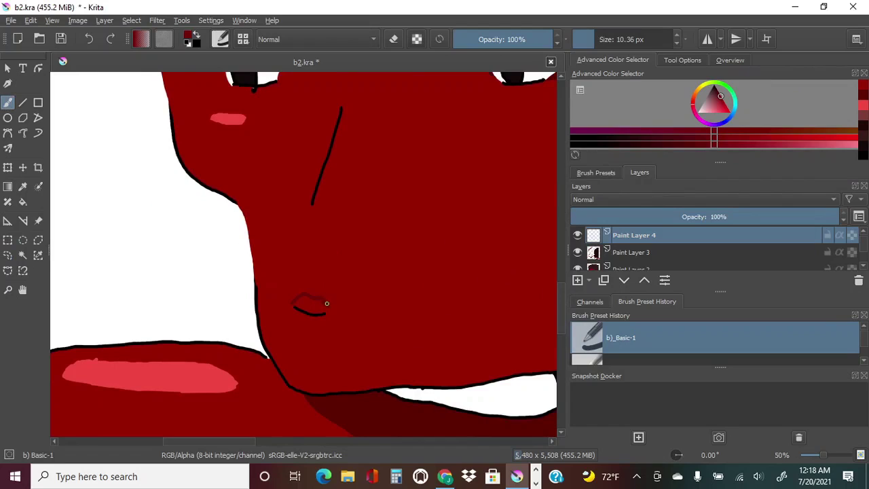
Shade the lower lip in dark red, trying several red shades
{"action": "left_click_drag", "start_coordinate": [296, 320], "coordinate": [316, 312]}
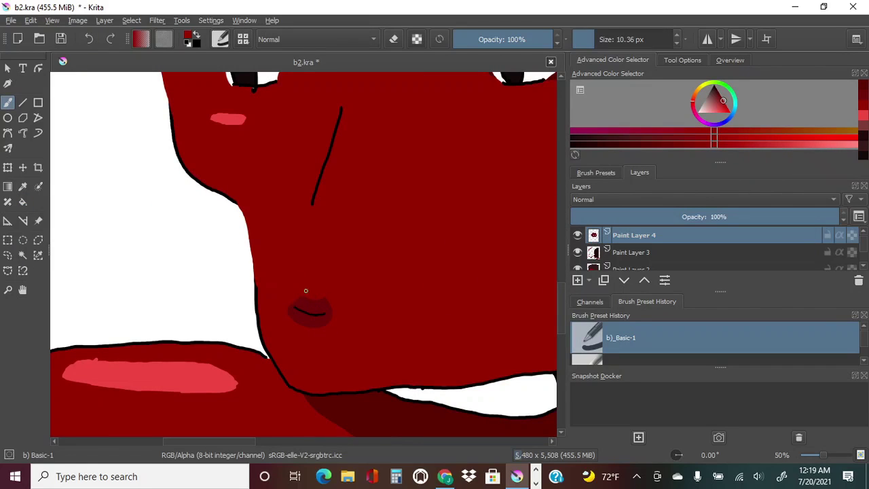
{"action": "left_click_drag", "start_coordinate": [324, 324], "coordinate": [308, 329]}
{"action": "left_click", "coordinate": [864, 112]}
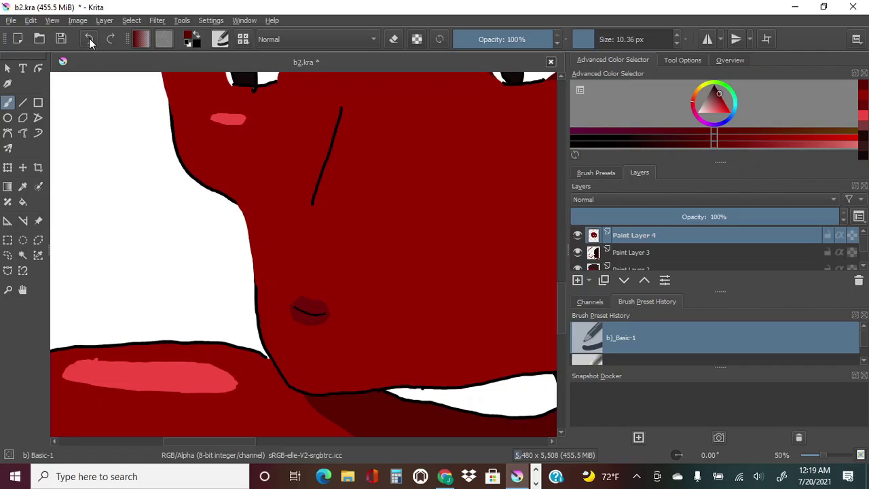
{"action": "left_click_drag", "start_coordinate": [306, 323], "coordinate": [301, 312]}
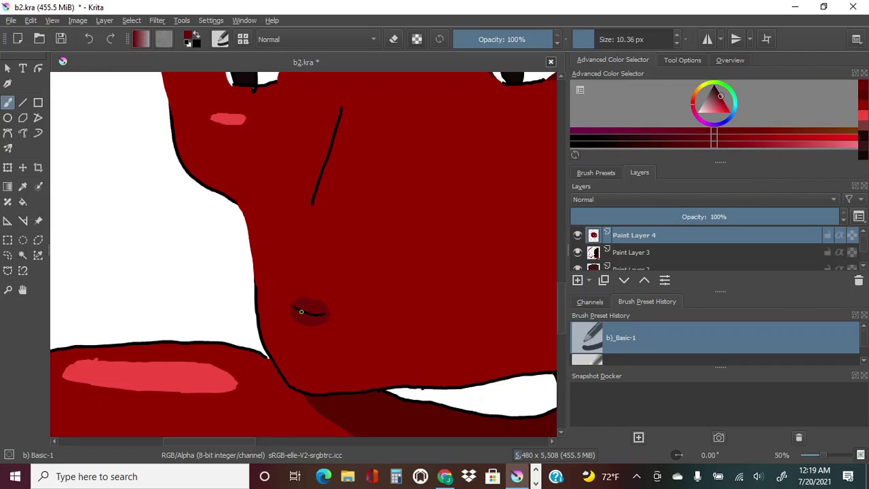
{"action": "left_click", "coordinate": [301, 312], "text": "ctrl"}
{"action": "scroll", "coordinate": [316, 294], "scroll_direction": "down", "scroll_amount": 3}
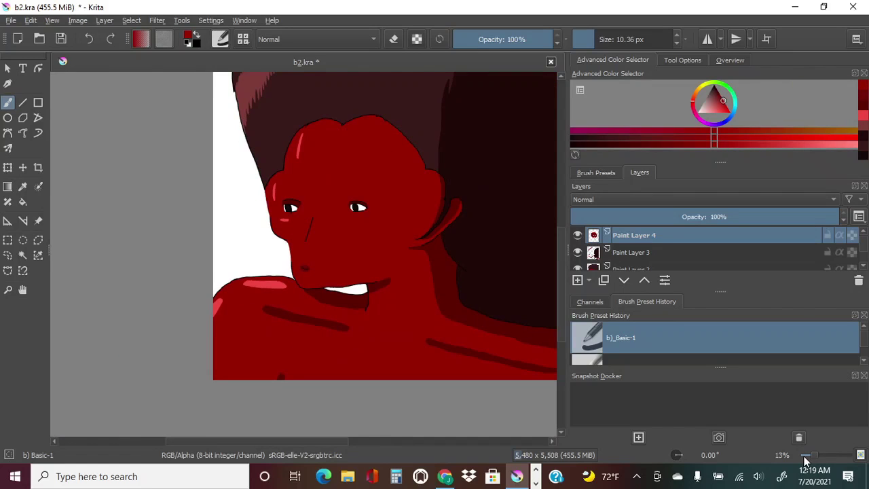
{"action": "left_click", "coordinate": [370, 122], "text": "ctrl"}
{"action": "scroll", "coordinate": [369, 123], "scroll_direction": "up", "scroll_amount": 3}
Outline the nose's right side and underside, then fill the shape dark red
{"action": "mouse_move", "coordinate": [363, 131]}
{"action": "left_mouse_down"}
{"action": "mouse_move", "coordinate": [365, 209]}
{"action": "mouse_move", "coordinate": [307, 220]}
{"action": "left_mouse_up"}
{"action": "mouse_move", "coordinate": [365, 111]}
{"action": "left_mouse_down"}
{"action": "mouse_move", "coordinate": [376, 142]}
{"action": "mouse_move", "coordinate": [335, 242]}
{"action": "mouse_move", "coordinate": [285, 229]}
{"action": "left_mouse_up"}
{"action": "key", "text": "f"}
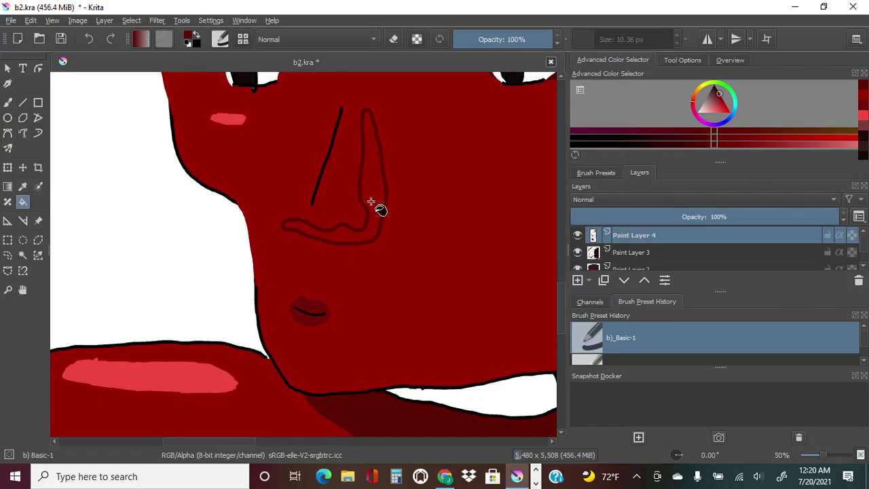
{"action": "left_click", "coordinate": [372, 197]}
{"action": "left_click", "coordinate": [821, 455]}
{"action": "key", "text": "b"}
{"action": "mouse_move", "coordinate": [325, 195]}
{"action": "left_mouse_down"}
{"action": "mouse_move", "coordinate": [330, 200]}
{"action": "mouse_move", "coordinate": [299, 182]}
{"action": "mouse_move", "coordinate": [268, 201]}
{"action": "mouse_move", "coordinate": [278, 189]}
{"action": "mouse_move", "coordinate": [314, 221]}
{"action": "mouse_move", "coordinate": [305, 219]}
{"action": "mouse_move", "coordinate": [387, 230]}
{"action": "left_mouse_up"}
{"action": "left_click", "coordinate": [303, 205], "text": "ctrl"}
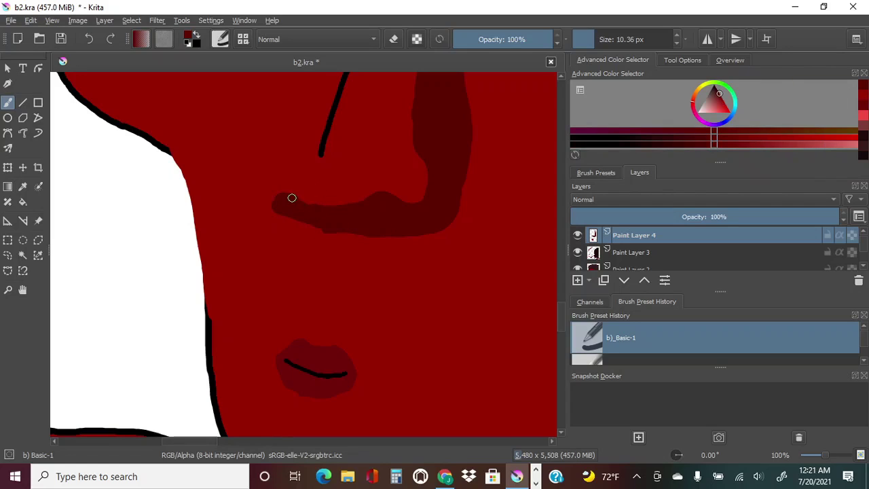
Try several darker reds for the nose while zooming in and out around it
{"action": "key", "text": "minus"}
{"action": "key", "text": "minus"}
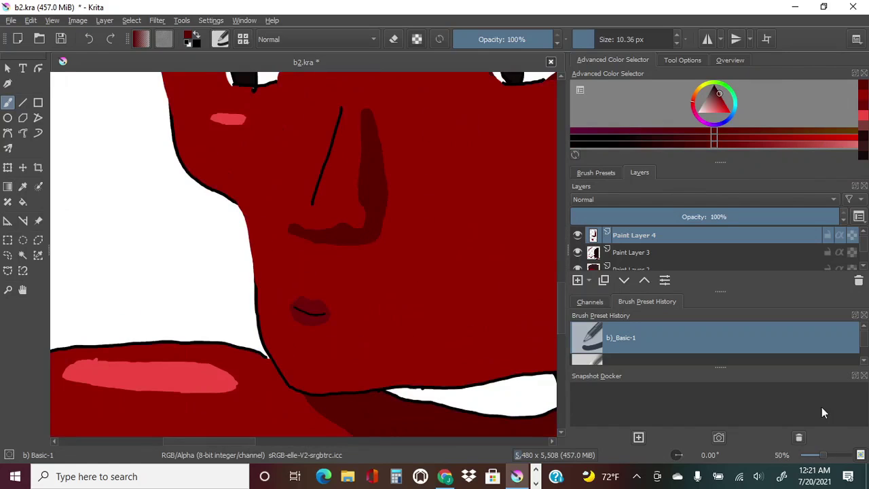
{"action": "left_click", "coordinate": [361, 225], "text": "ctrl"}
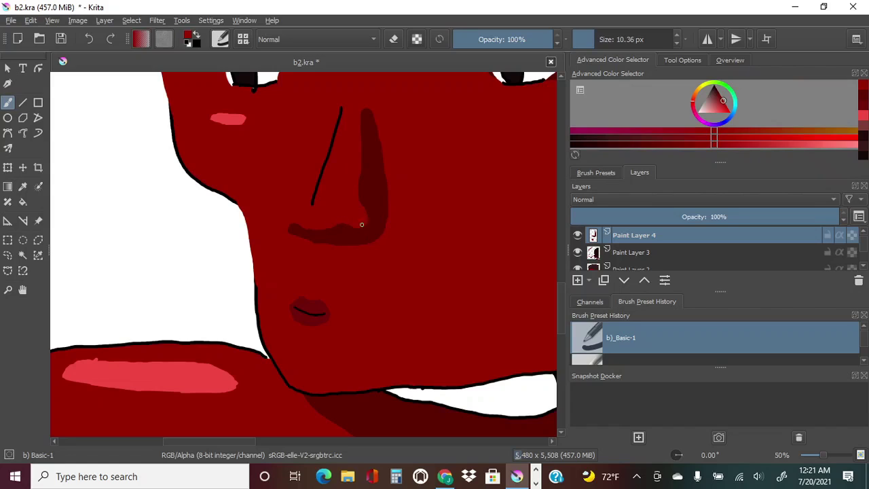
{"action": "left_click", "coordinate": [324, 204], "text": "ctrl"}
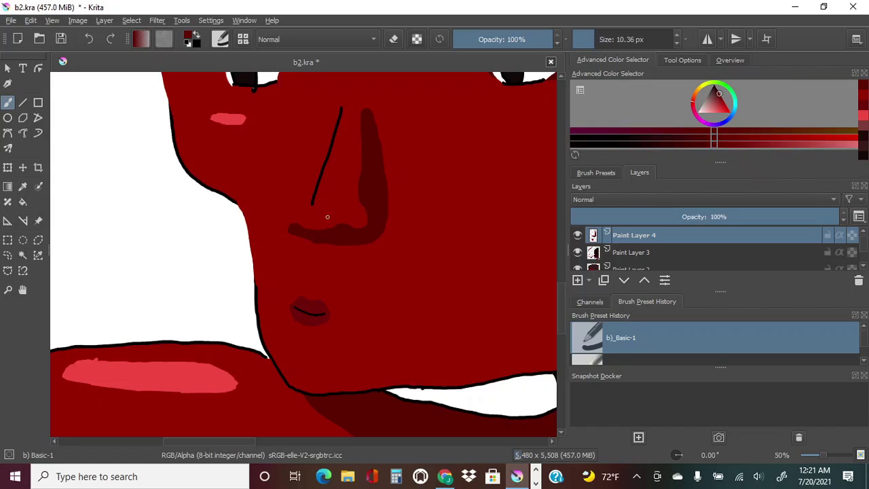
{"action": "left_click", "coordinate": [295, 226], "text": "ctrl"}
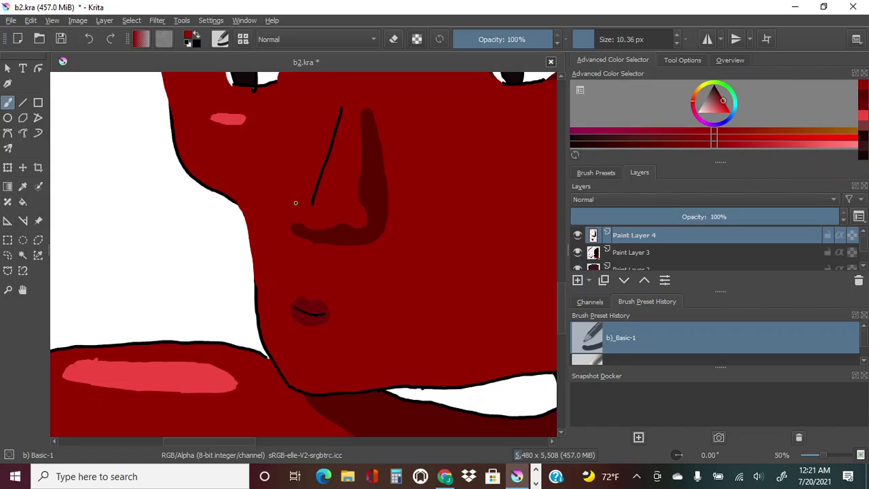
{"action": "left_click", "coordinate": [865, 99]}
{"action": "left_click", "coordinate": [304, 247], "text": "ctrl"}
{"action": "mouse_move", "coordinate": [819, 453]}
{"action": "left_mouse_down"}
{"action": "mouse_move", "coordinate": [807, 449]}
{"action": "mouse_move", "coordinate": [822, 453]}
{"action": "left_mouse_up"}
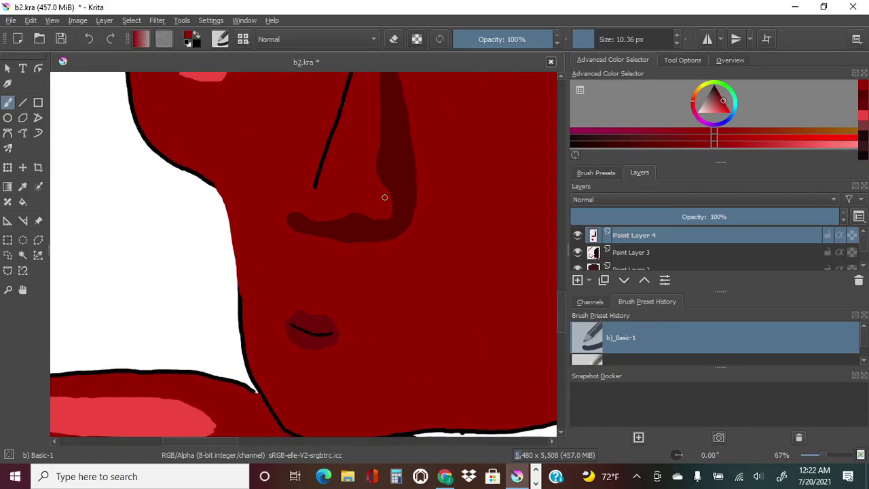
{"action": "left_click_drag", "start_coordinate": [561, 313], "coordinate": [562, 299]}
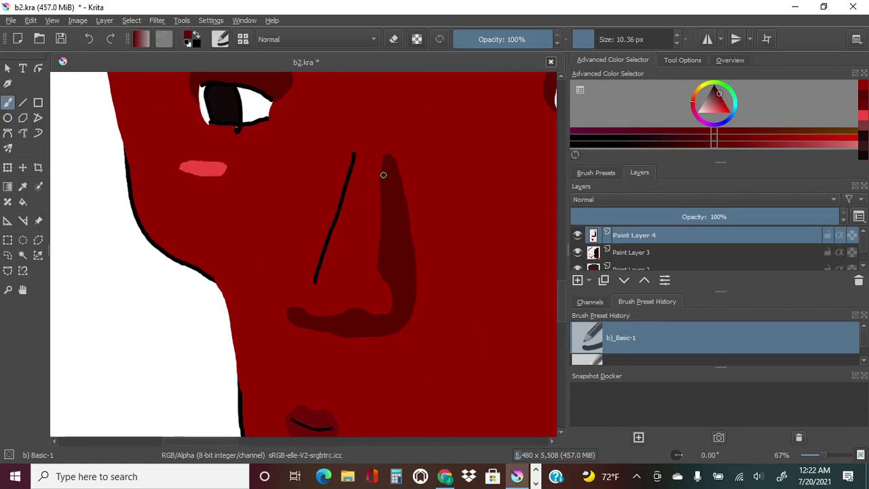
{"action": "mouse_move", "coordinate": [822, 454]}
{"action": "left_mouse_down"}
{"action": "mouse_move", "coordinate": [808, 454]}
{"action": "mouse_move", "coordinate": [824, 454]}
{"action": "left_mouse_up"}
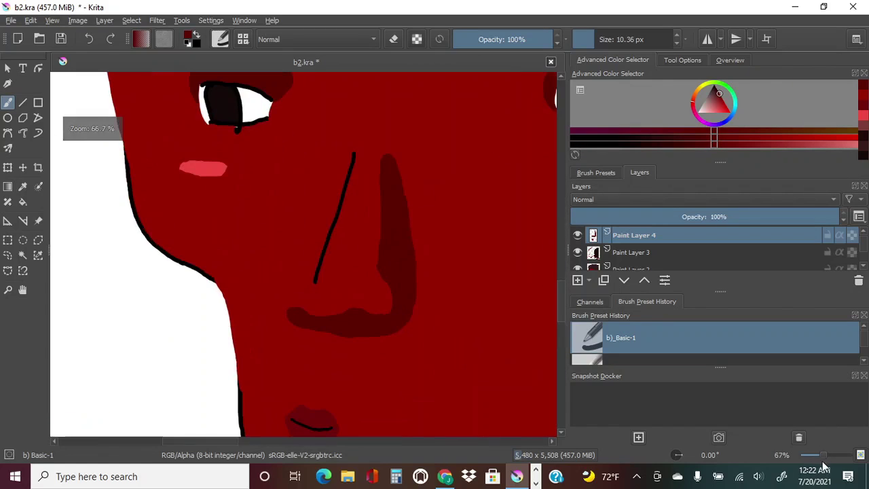
Darken the nose's right side with strokes running up to the top of the nose
{"action": "left_click", "coordinate": [356, 303], "text": "ctrl"}
{"action": "left_click_drag", "start_coordinate": [412, 262], "coordinate": [411, 278]}
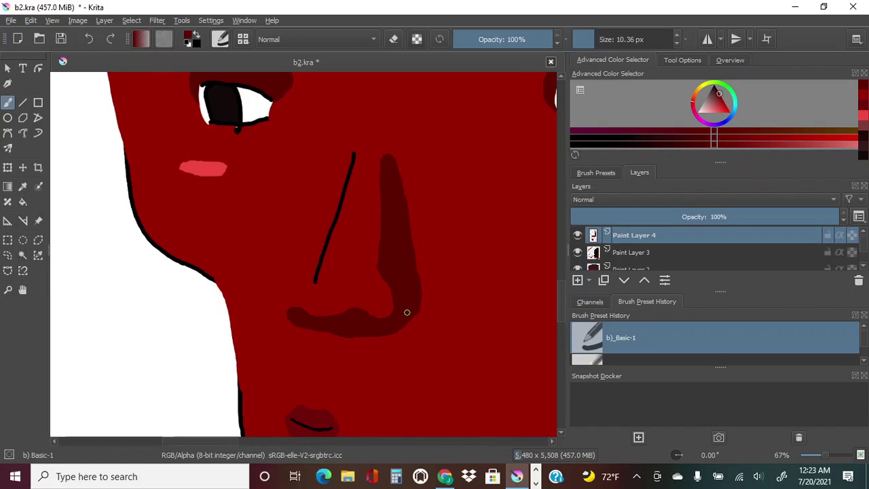
{"action": "mouse_move", "coordinate": [825, 455]}
{"action": "left_mouse_down"}
{"action": "mouse_move", "coordinate": [808, 456]}
{"action": "mouse_move", "coordinate": [822, 455]}
{"action": "left_mouse_up"}
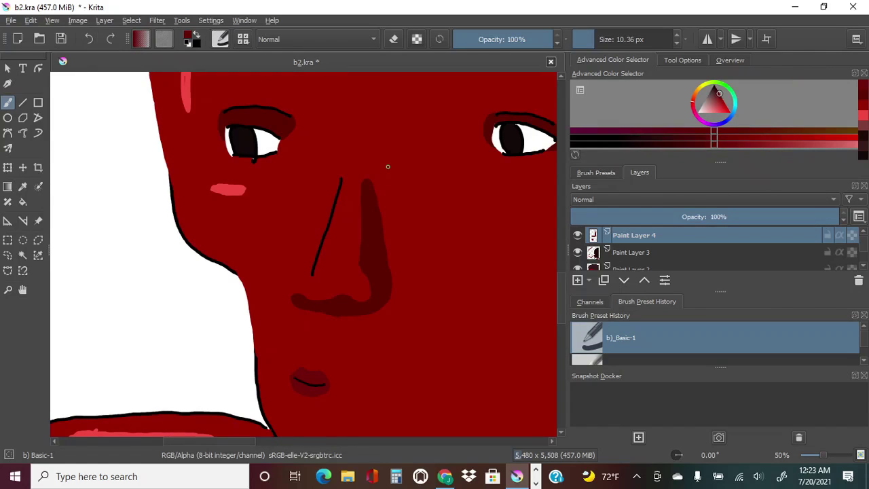
{"action": "left_click_drag", "start_coordinate": [395, 164], "coordinate": [385, 256]}
{"action": "left_click_drag", "start_coordinate": [393, 165], "coordinate": [370, 227]}
{"action": "left_click", "coordinate": [372, 197], "text": "ctrl"}
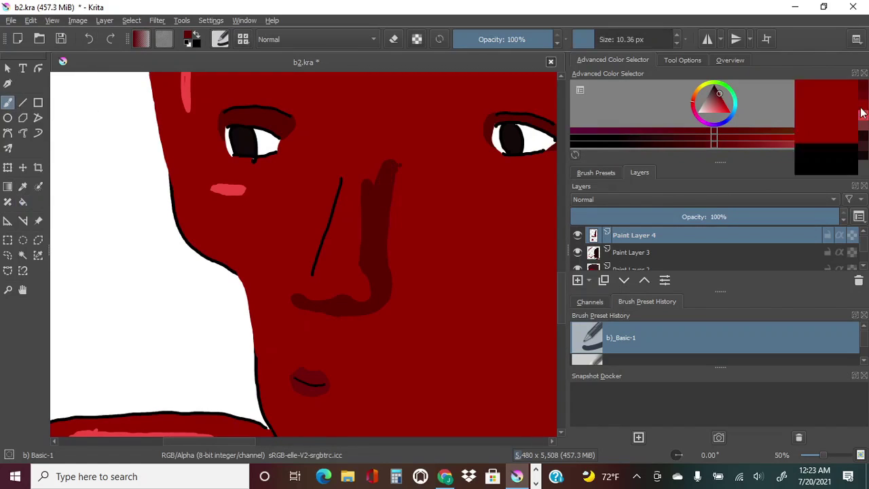
{"action": "left_click_drag", "start_coordinate": [367, 196], "coordinate": [397, 158]}
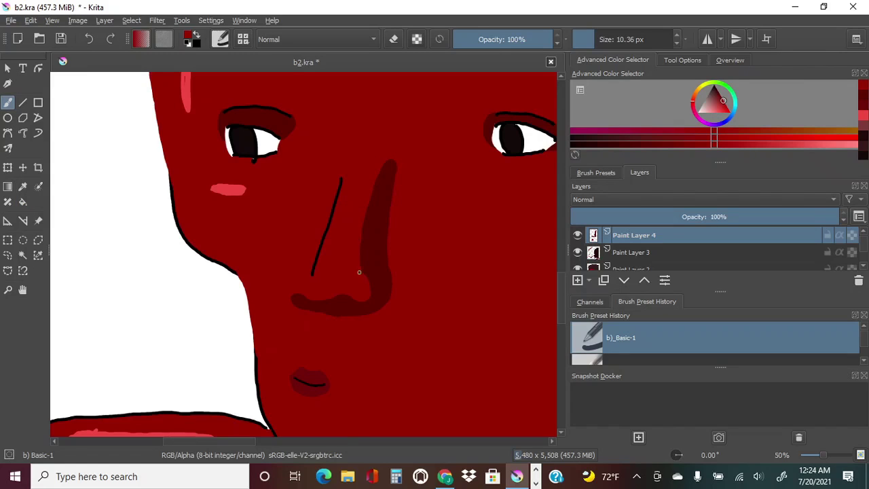
Paint dark shading along the bottom of the nose and zoom out to the whole painting
{"action": "scroll", "coordinate": [372, 263], "scroll_direction": "down", "scroll_amount": 2}
{"action": "scroll", "coordinate": [423, 184], "scroll_direction": "up", "scroll_amount": 3}
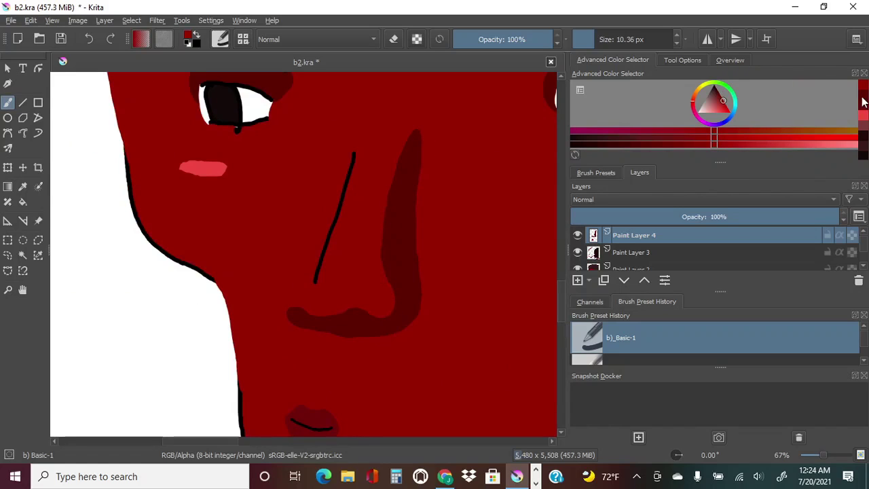
{"action": "left_click", "coordinate": [378, 259], "text": "ctrl"}
{"action": "left_click_drag", "start_coordinate": [379, 317], "coordinate": [388, 320]}
{"action": "left_click", "coordinate": [360, 317], "text": "ctrl"}
{"action": "left_click", "coordinate": [410, 238], "text": "ctrl"}
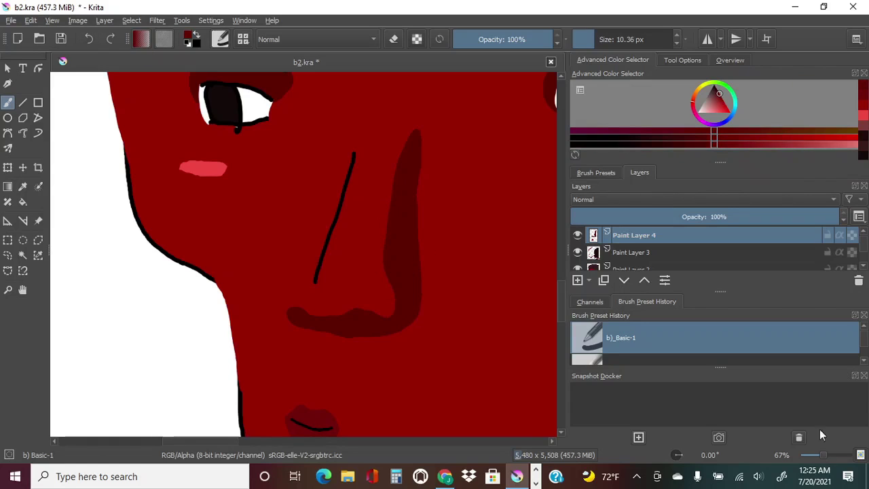
{"action": "key", "text": "2"}
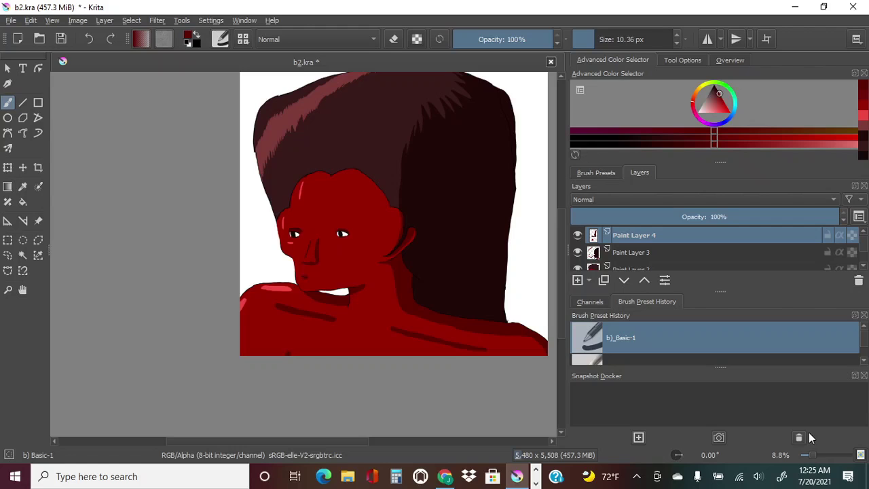
Lasso the nose line on Paint Layer 2 and shift the selected area left on Paint Layer 1
{"action": "scroll", "coordinate": [815, 245], "scroll_direction": "down", "scroll_amount": 2}
{"action": "left_click", "coordinate": [801, 242]}
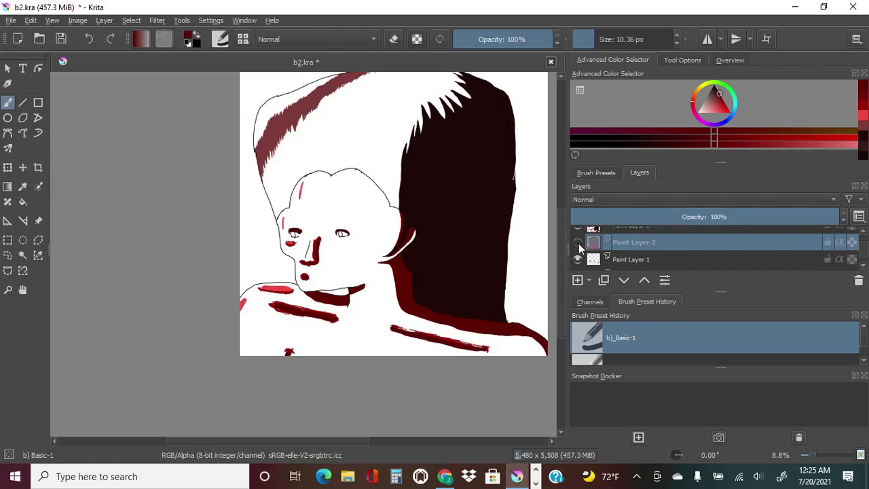
{"action": "left_click", "coordinate": [821, 455]}
{"action": "left_click", "coordinate": [8, 255]}
{"action": "left_click_drag", "start_coordinate": [353, 141], "coordinate": [370, 151]}
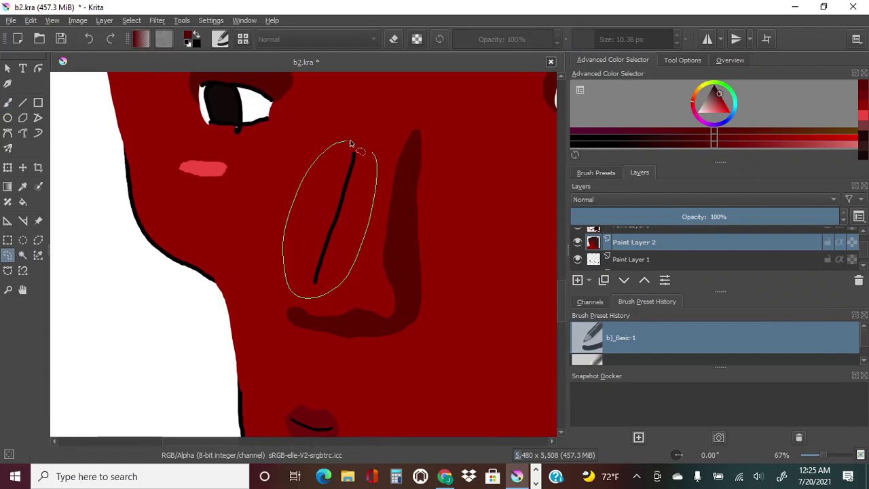
{"action": "key", "text": "t"}
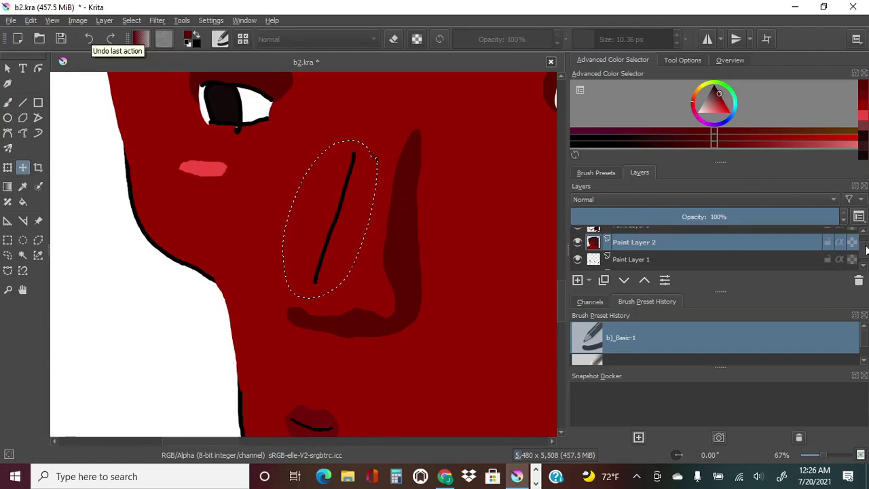
{"action": "left_click", "coordinate": [653, 248]}
{"action": "left_click_drag", "start_coordinate": [343, 225], "coordinate": [310, 206]}
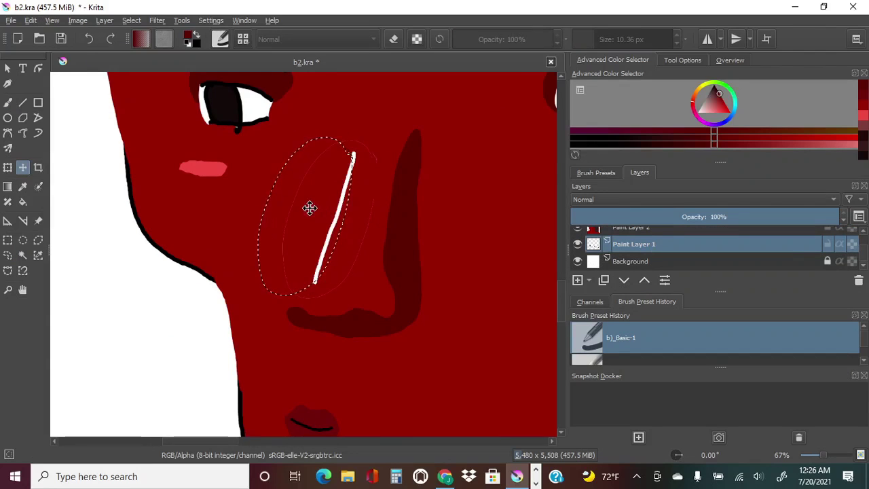
Deselect, then draw a new black nose line up to the top on Paint Layer 4
{"action": "left_click", "coordinate": [719, 98]}
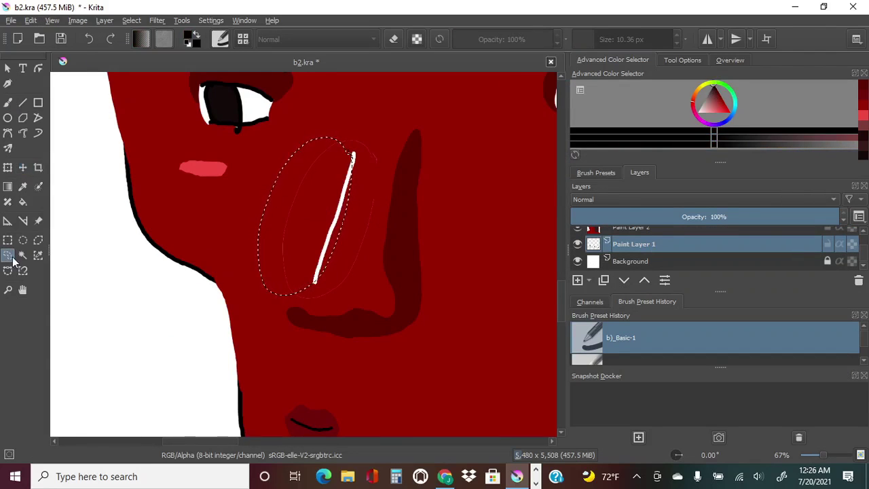
{"action": "key", "text": "ctrl+shift+a"}
{"action": "left_click", "coordinate": [8, 101]}
{"action": "scroll", "coordinate": [720, 245], "scroll_direction": "up", "scroll_amount": 2}
{"action": "left_click", "coordinate": [720, 236]}
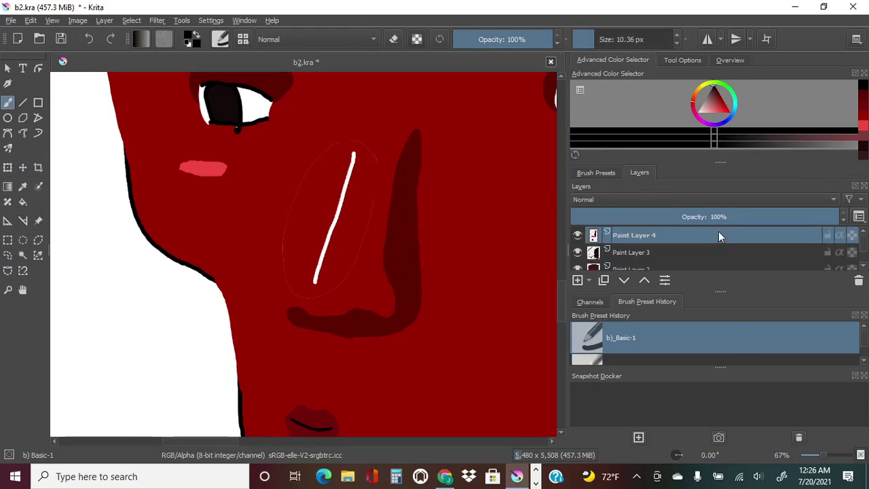
{"action": "mouse_move", "coordinate": [339, 137]}
{"action": "left_mouse_down"}
{"action": "mouse_move", "coordinate": [303, 254]}
{"action": "mouse_move", "coordinate": [347, 160]}
{"action": "left_mouse_up"}
{"action": "scroll", "coordinate": [300, 259], "scroll_direction": "up", "scroll_amount": 1}
{"action": "key", "text": "ctrl+z"}
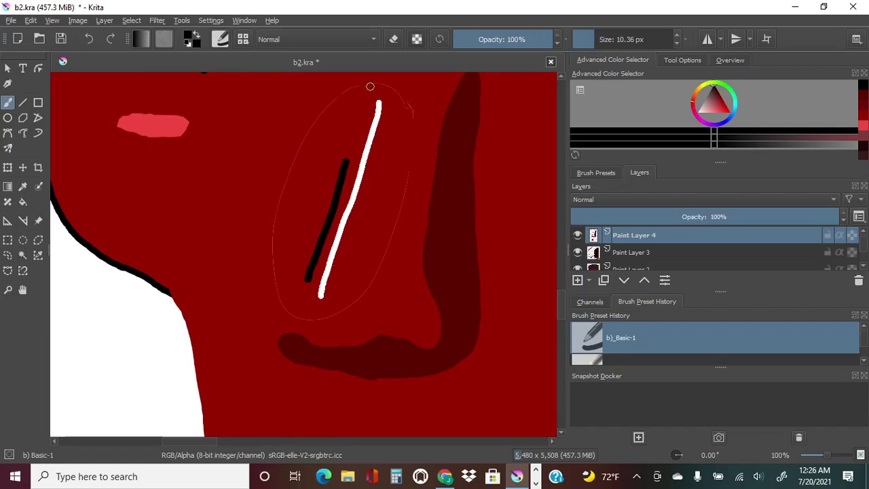
{"action": "left_click_drag", "start_coordinate": [370, 86], "coordinate": [347, 163]}
Fill the white streak beside the nose with skin red, then zoom out
{"action": "scroll", "coordinate": [360, 183], "scroll_direction": "up", "scroll_amount": 1}
{"action": "left_click", "coordinate": [364, 202], "text": "ctrl"}
{"action": "key", "text": "f"}
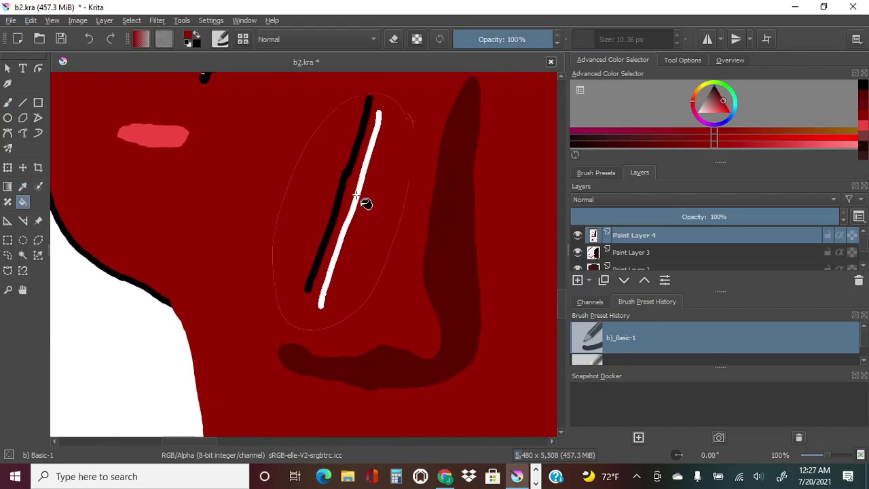
{"action": "left_click", "coordinate": [364, 203]}
{"action": "mouse_move", "coordinate": [826, 455]}
{"action": "left_mouse_down"}
{"action": "mouse_move", "coordinate": [807, 455]}
{"action": "mouse_move", "coordinate": [820, 455]}
{"action": "left_mouse_up"}
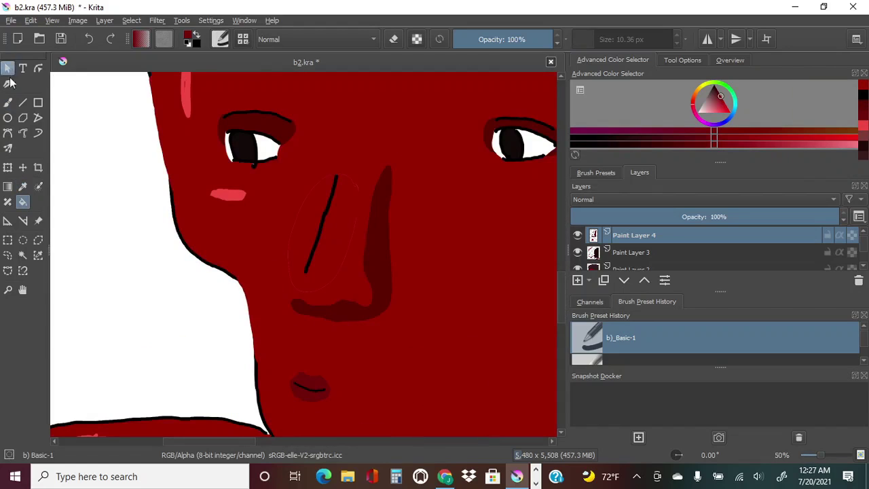
{"action": "left_click", "coordinate": [7, 103]}
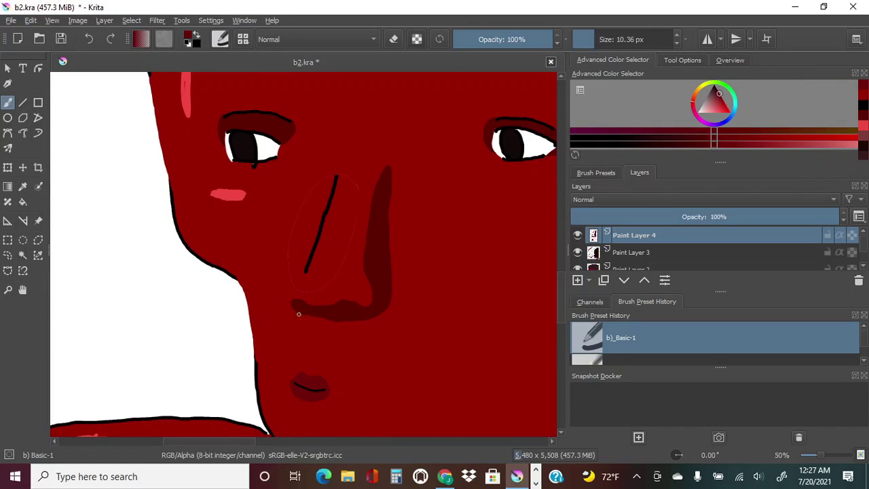
{"action": "left_click_drag", "start_coordinate": [291, 311], "coordinate": [291, 304]}
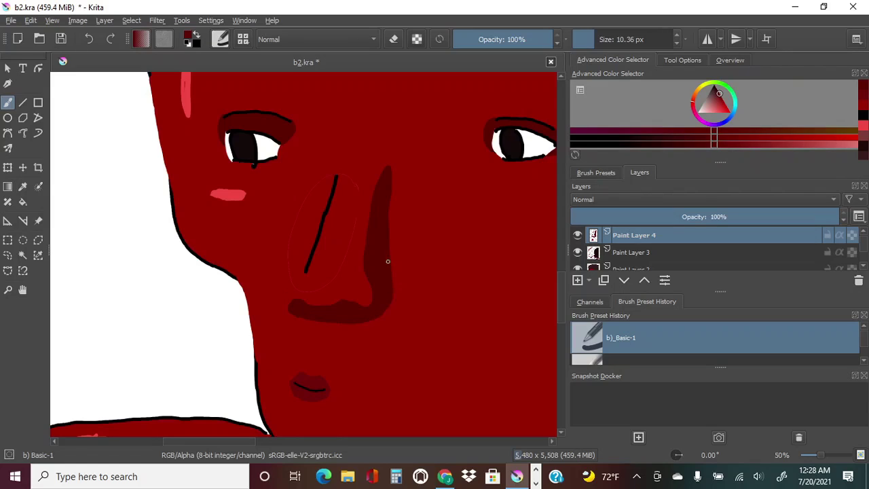
{"action": "left_click_drag", "start_coordinate": [821, 455], "coordinate": [805, 455]}
{"action": "left_click", "coordinate": [317, 302], "text": "ctrl"}
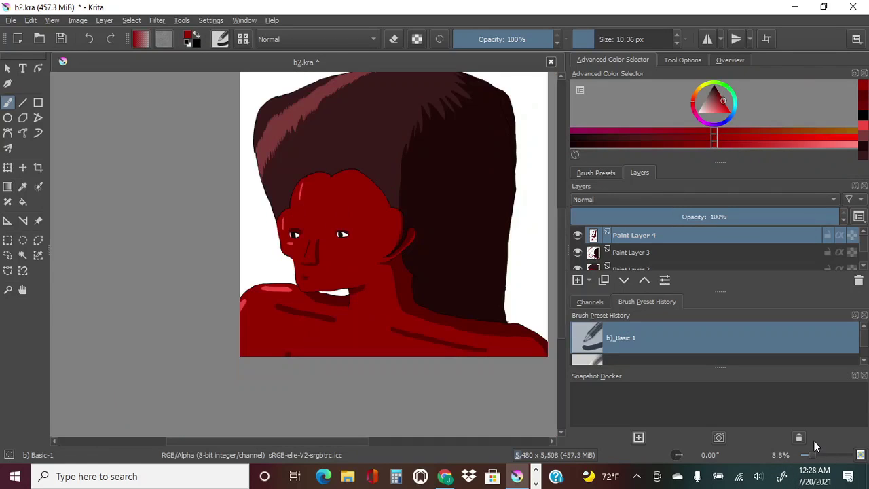
Sample a darker colour from the portrait and zoom in on the nose
{"action": "scroll", "coordinate": [561, 248], "scroll_direction": "up", "scroll_amount": 1}
{"action": "left_click_drag", "start_coordinate": [330, 441], "coordinate": [346, 442]}
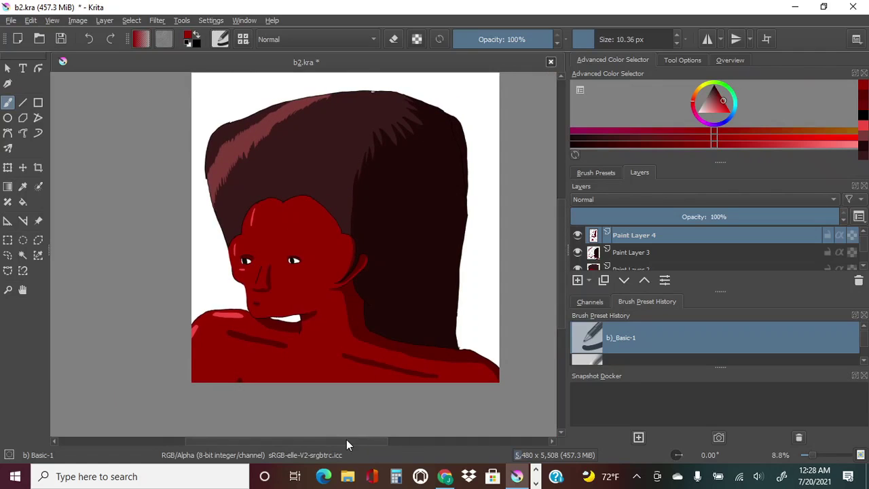
{"action": "key", "text": "p"}
{"action": "left_click", "coordinate": [311, 155]}
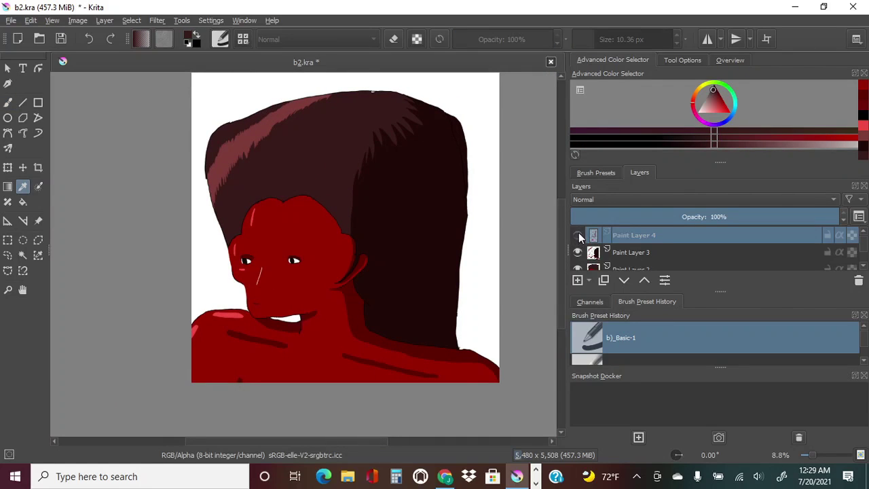
{"action": "left_click_drag", "start_coordinate": [805, 455], "coordinate": [818, 455]}
{"action": "left_click_drag", "start_coordinate": [329, 441], "coordinate": [308, 444]}
Freehand-select the nose and squash it shorter with the transform tool, then resume brushing
{"action": "key", "text": "l"}
{"action": "left_click_drag", "start_coordinate": [296, 269], "coordinate": [249, 383]}
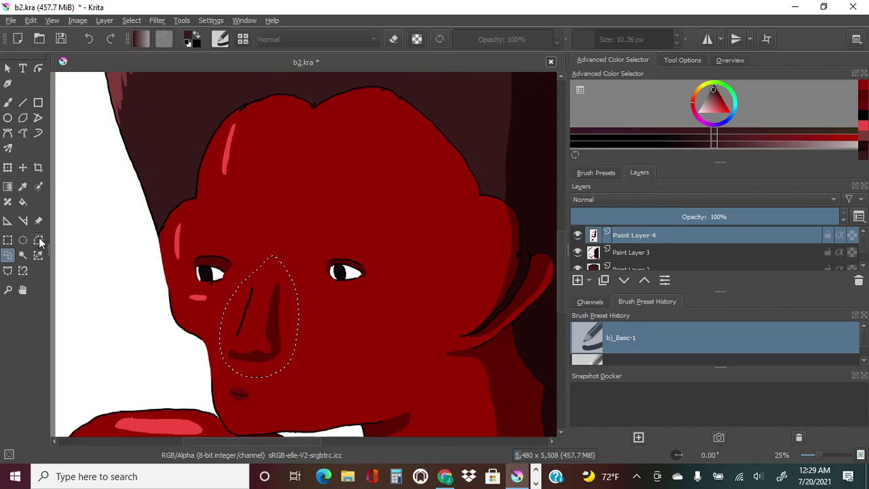
{"action": "left_click", "coordinate": [7, 167]}
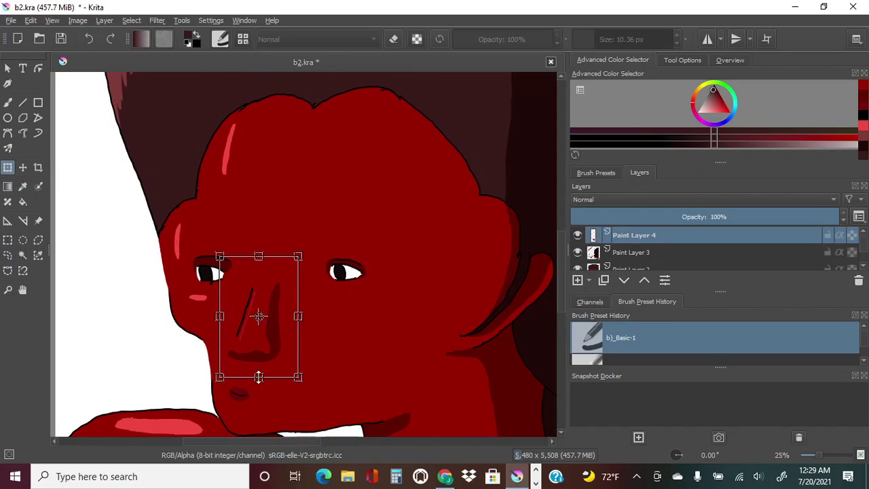
{"action": "left_click_drag", "start_coordinate": [258, 377], "coordinate": [260, 374]}
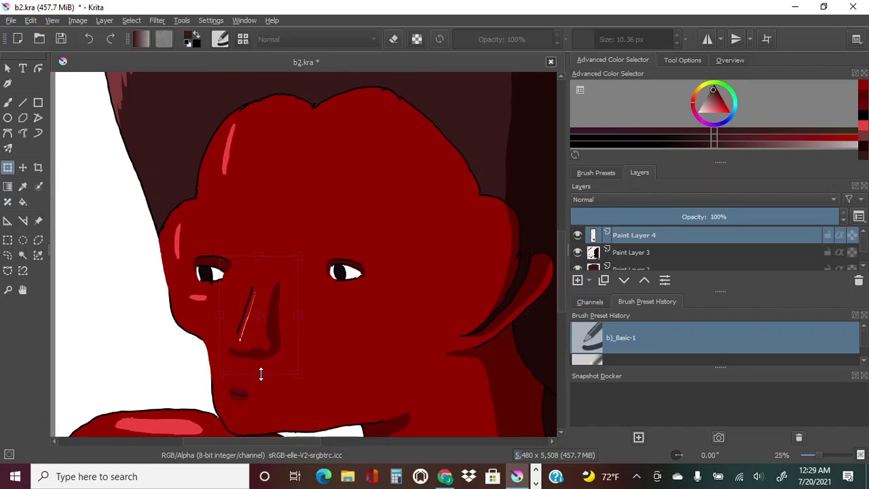
{"action": "left_click", "coordinate": [7, 254]}
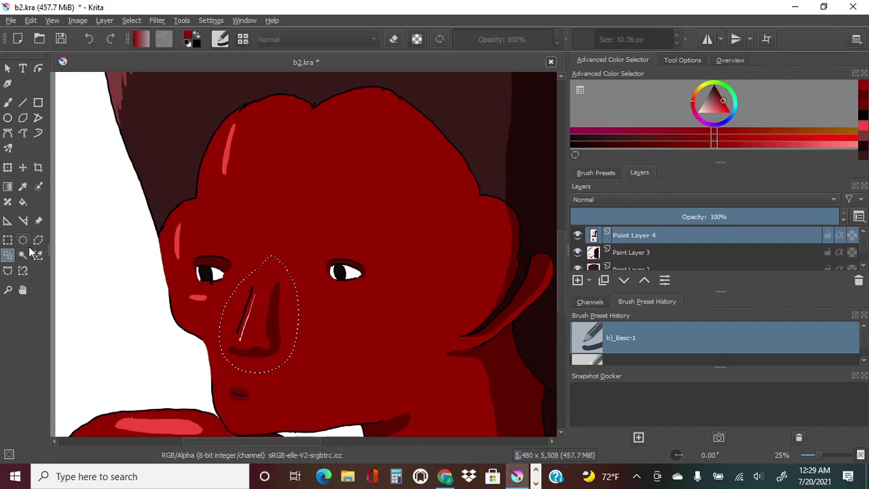
{"action": "key", "text": "minus"}
{"action": "key", "text": "minus"}
{"action": "key", "text": "minus"}
{"action": "key", "text": "minus"}
{"action": "left_click_drag", "start_coordinate": [805, 455], "coordinate": [823, 455]}
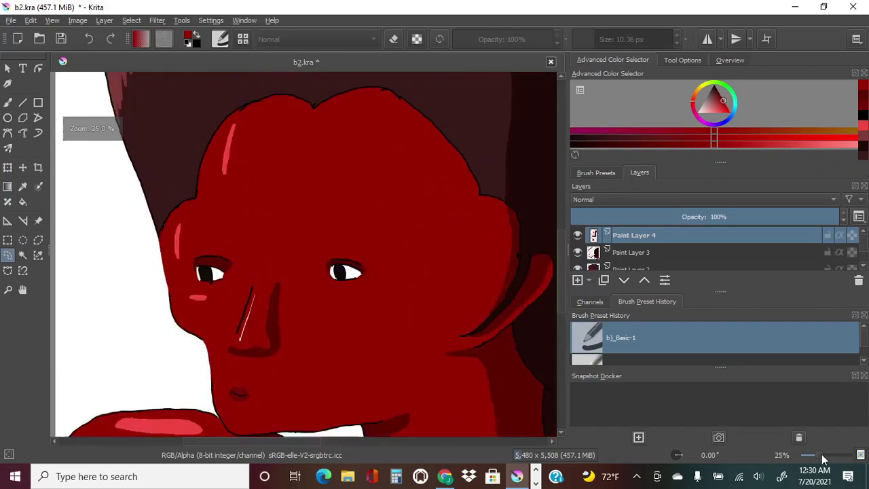
{"action": "left_click", "coordinate": [8, 102]}
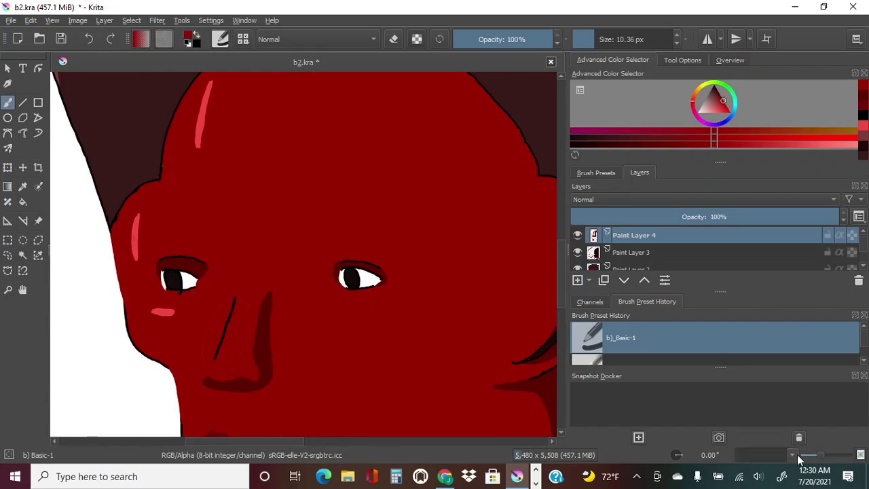
Sample a dark colour from the portrait and brush a lid line above the left eye
{"action": "key", "text": "p"}
{"action": "left_click", "coordinate": [90, 136]}
{"action": "left_click", "coordinate": [8, 102]}
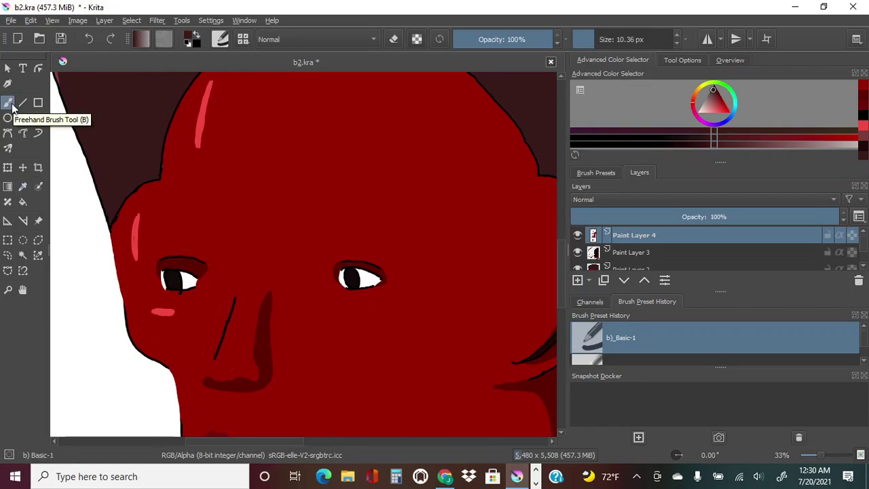
{"action": "scroll", "coordinate": [281, 267], "scroll_direction": "up", "scroll_amount": 2}
{"action": "left_click_drag", "start_coordinate": [296, 274], "coordinate": [226, 250]}
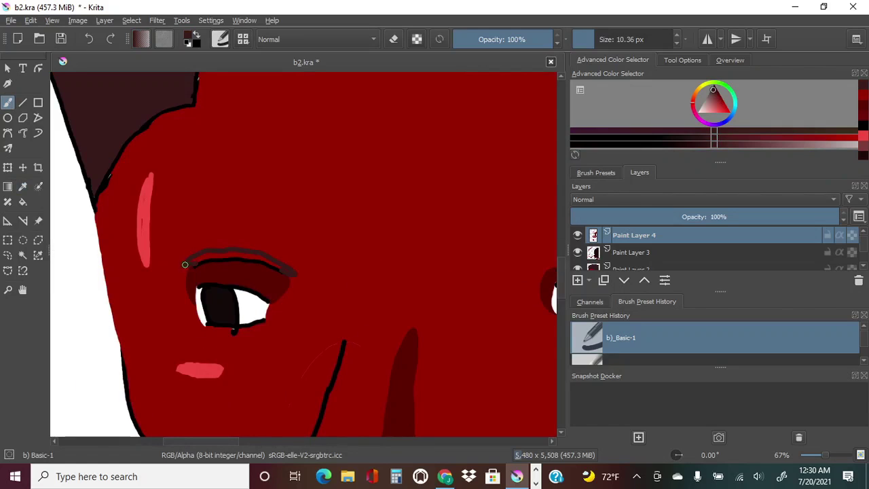
{"action": "key", "text": "f"}
{"action": "left_click_drag", "start_coordinate": [227, 442], "coordinate": [273, 453]}
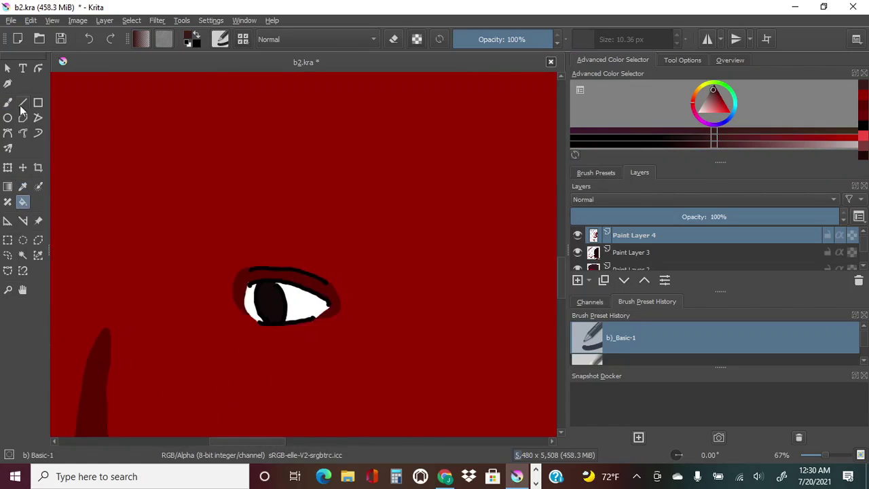
Brush a matching dark lid line over the right eye, zoom out, and open File to save
{"action": "left_click", "coordinate": [8, 101]}
{"action": "left_click_drag", "start_coordinate": [333, 285], "coordinate": [251, 270]}
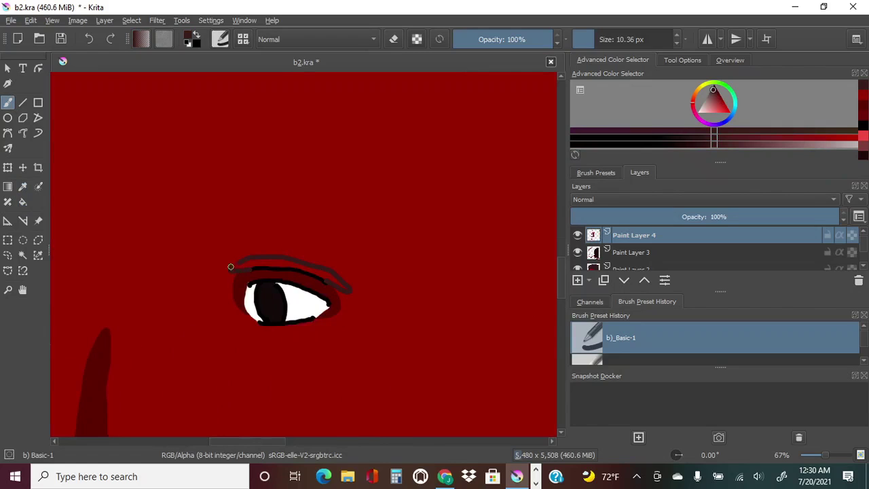
{"action": "left_click_drag", "start_coordinate": [825, 455], "coordinate": [820, 455]}
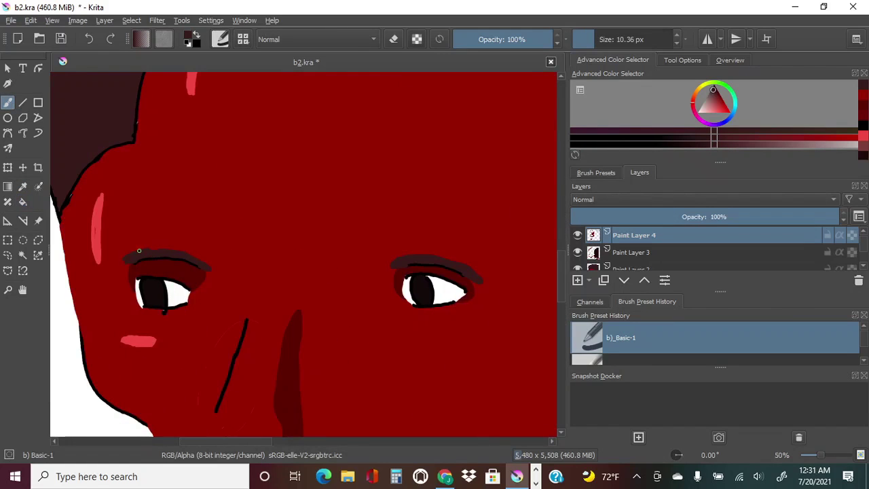
{"action": "left_click_drag", "start_coordinate": [821, 455], "coordinate": [804, 452]}
{"action": "left_click", "coordinate": [10, 19]}
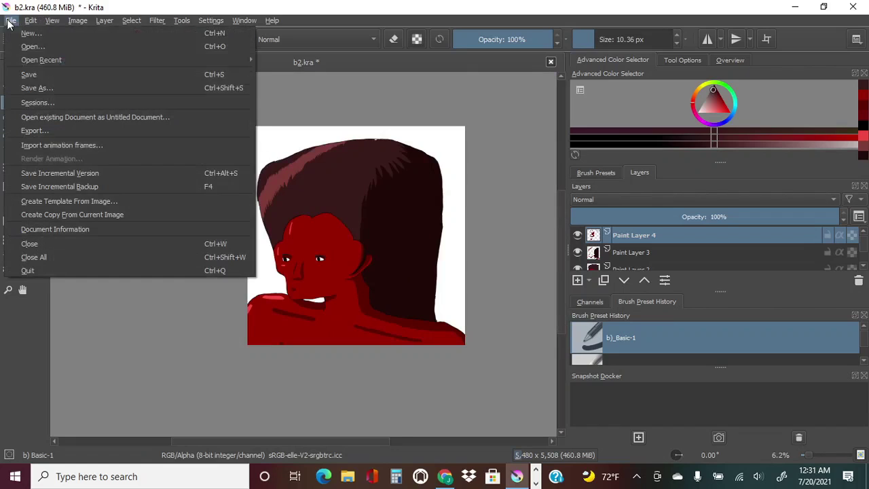